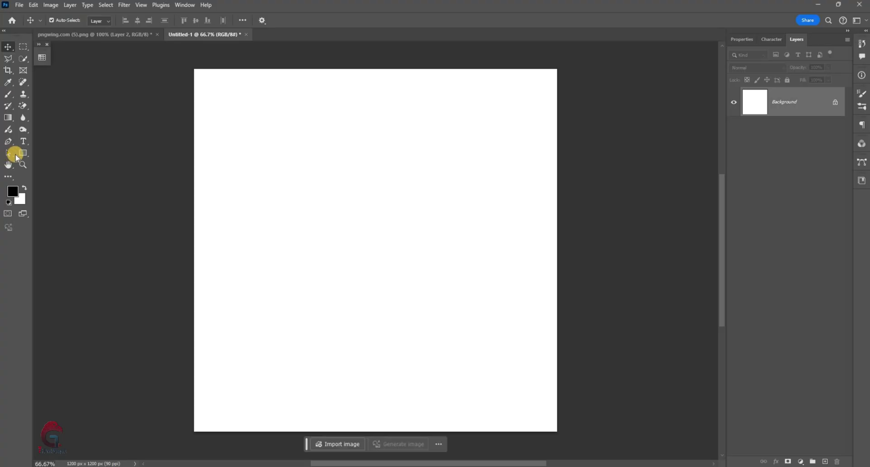
Draw a 533 × 382 px rectangle in the lower canvas, filled dark navy with no stroke
click(18, 154)
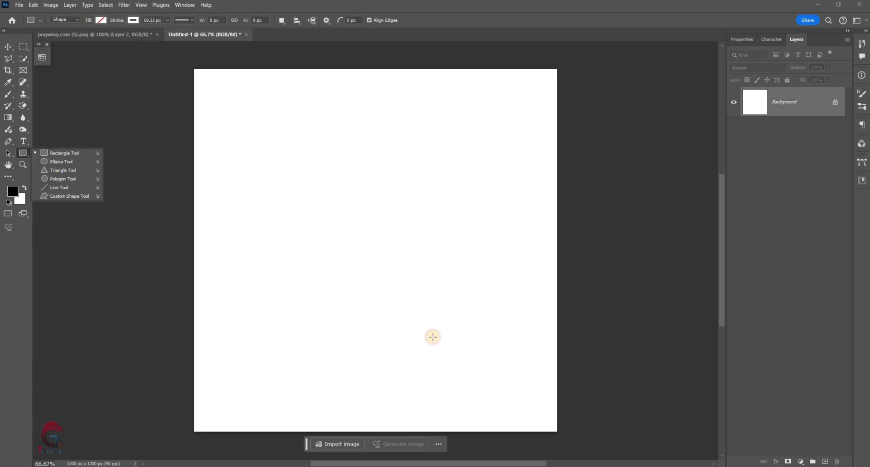
click(326, 269)
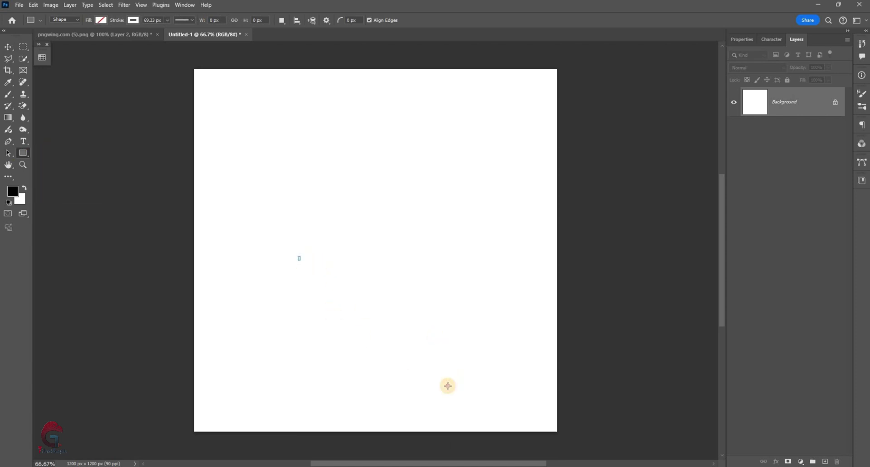
mouse_move(298, 257)
mouse_down()
mouse_move(452, 388)
mouse_move(459, 371)
mouse_up()
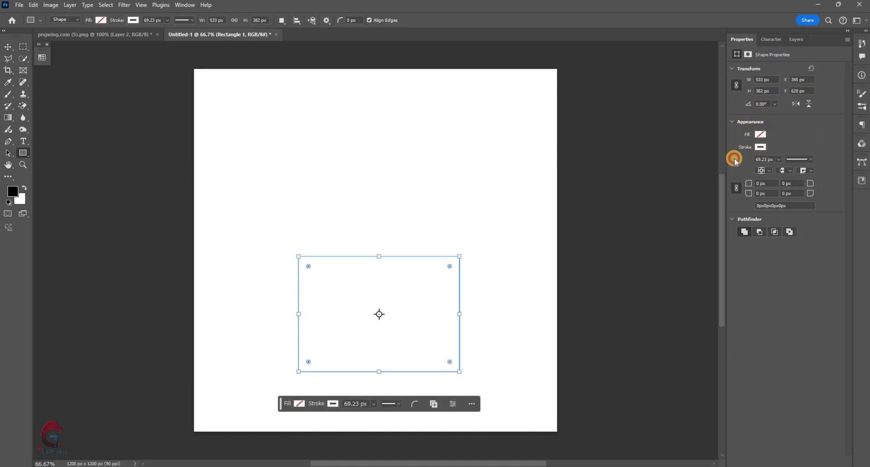
click(761, 134)
click(767, 166)
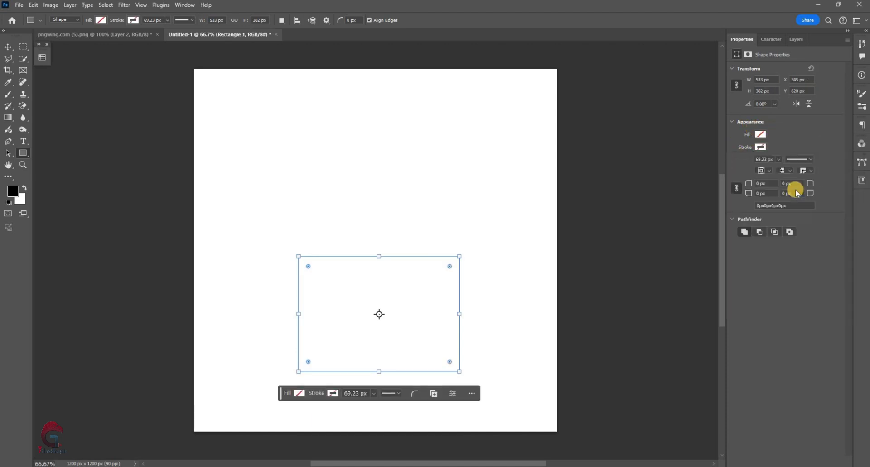
click(841, 183)
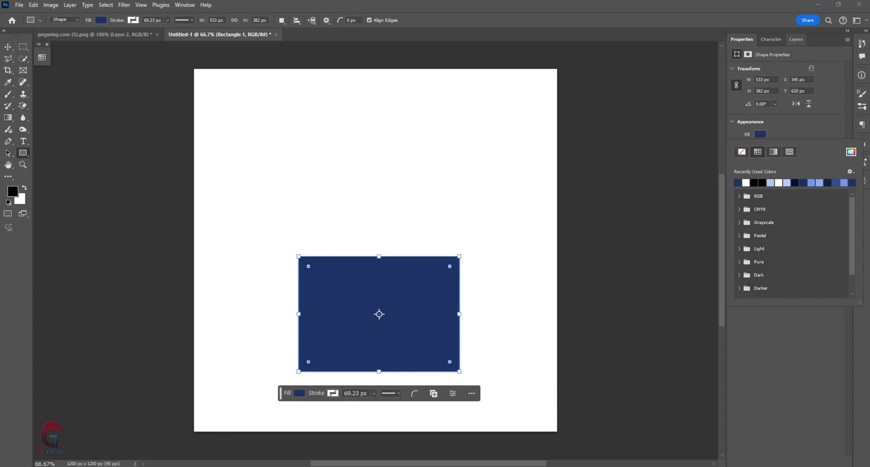
click(7, 47)
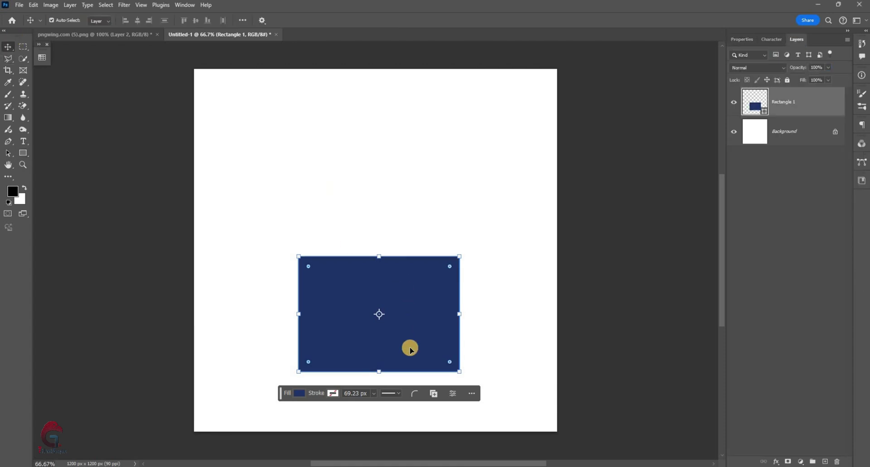
Duplicate the navy rectangle upward, then perspective-taper and flatten the copy into a trapezoid cap
drag(404, 277, 402, 235)
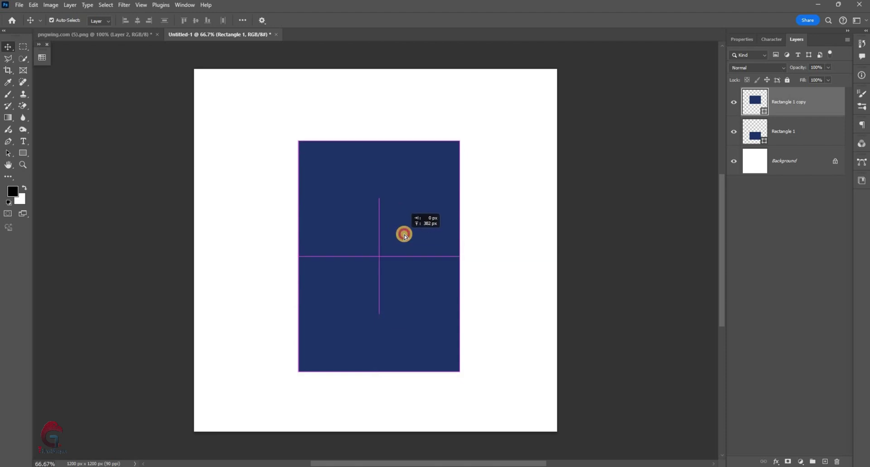
key(ctrl+t)
right_click(394, 186)
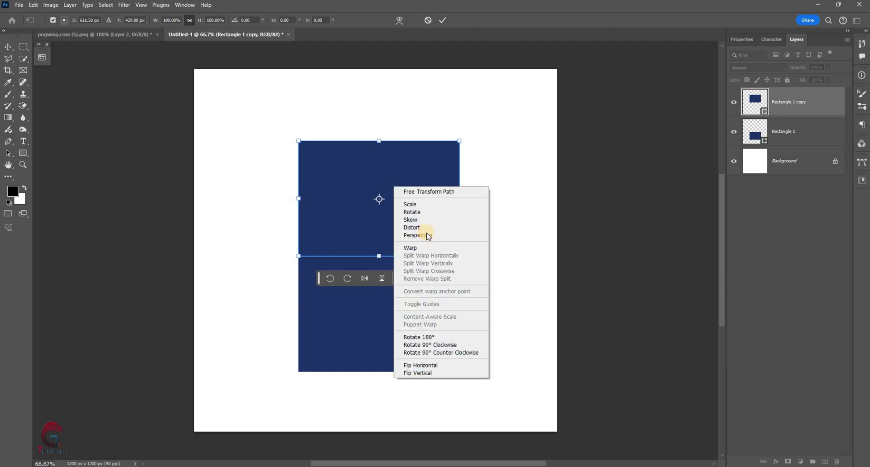
click(429, 236)
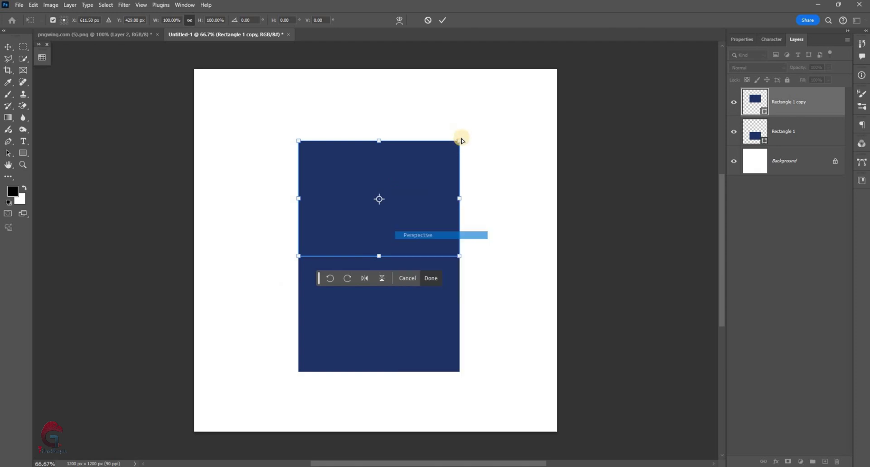
drag(448, 146, 432, 142)
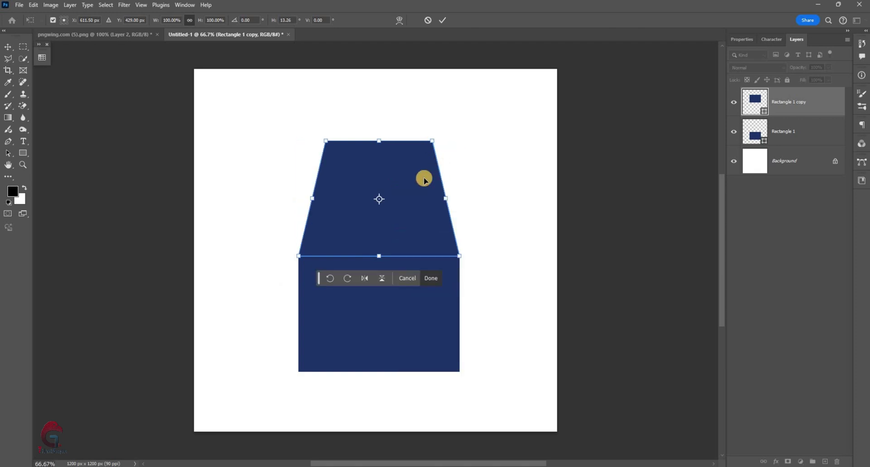
right_click(420, 186)
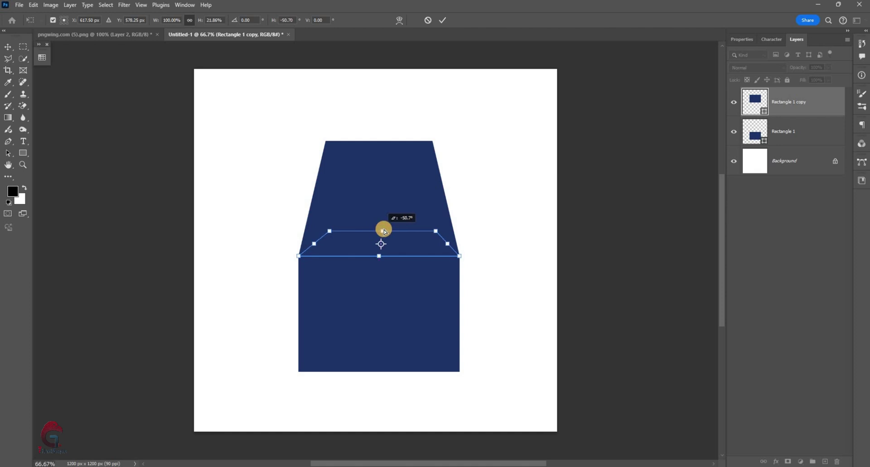
drag(378, 177, 380, 236)
click(443, 20)
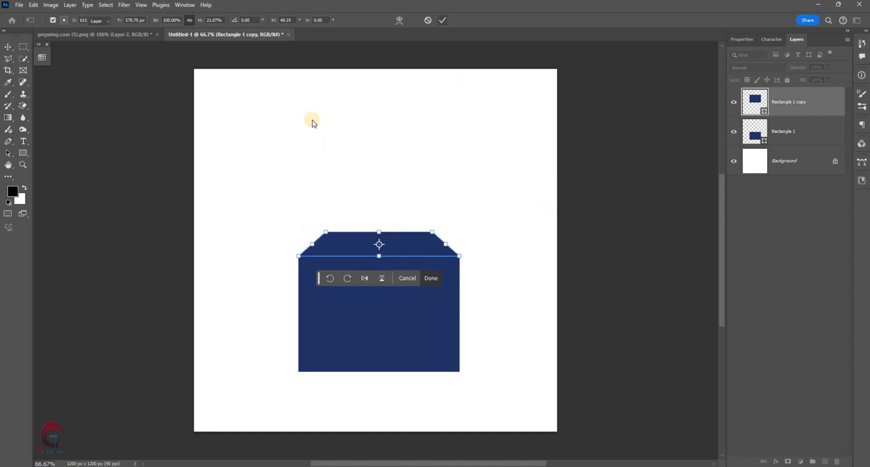
key(Return)
Shorten the lower navy block by about 55 px
click(429, 305)
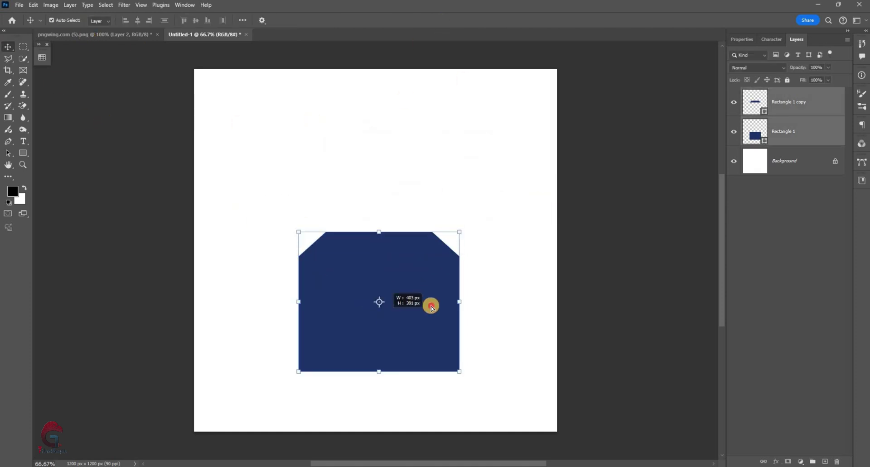
key(ctrl+t)
double_click(362, 373)
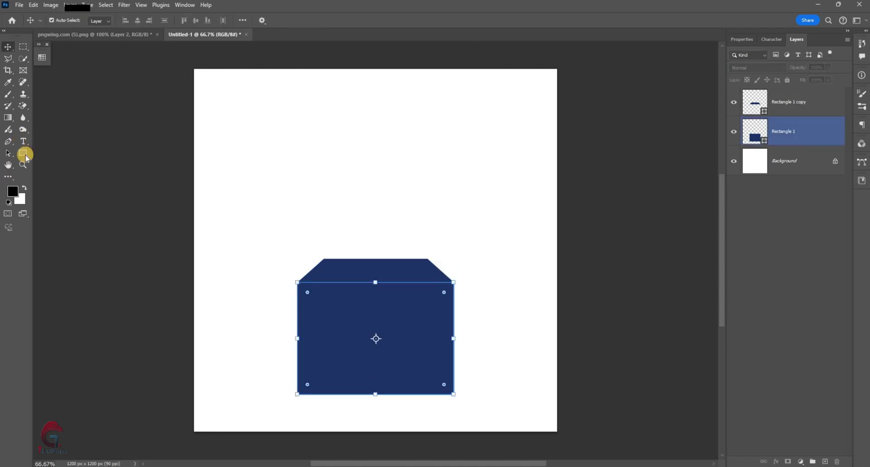
key(u)
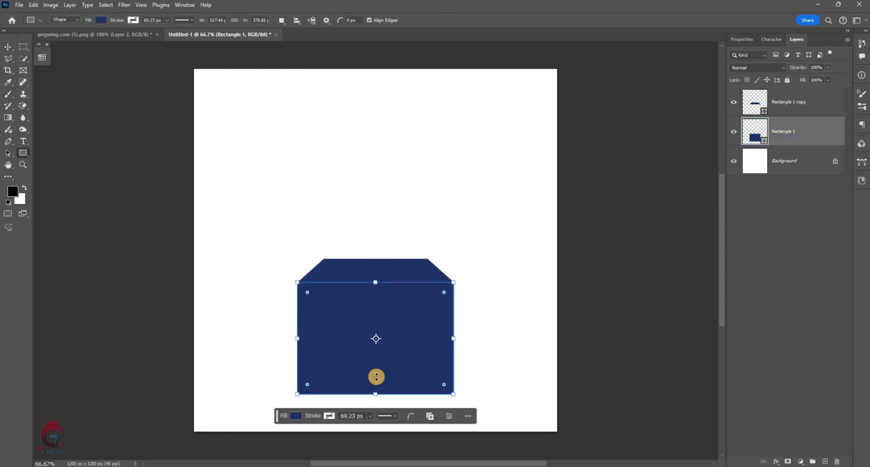
drag(377, 377, 376, 352)
key(v)
Fill the trapezoid cap with a light-blue swatch and add an empty Layer 1 above it
click(386, 267)
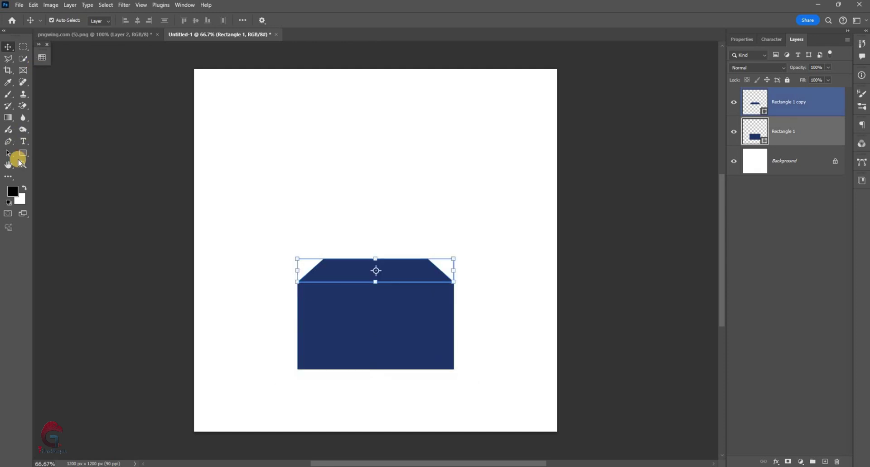
click(42, 58)
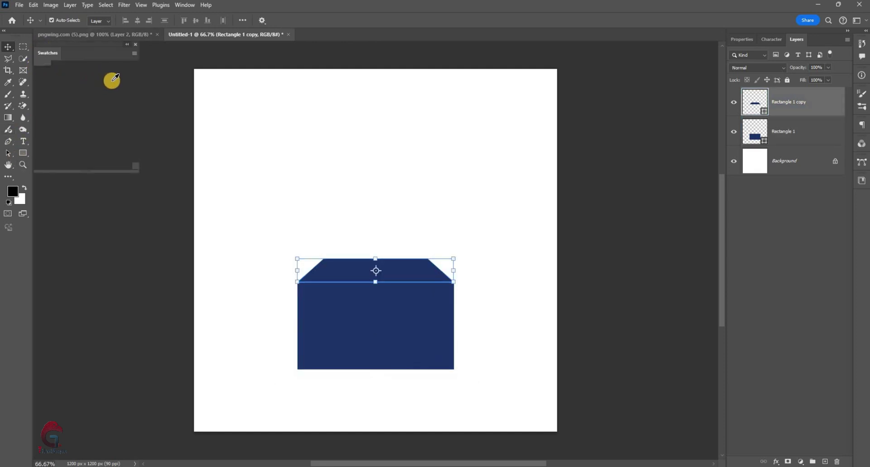
drag(267, 220, 254, 219)
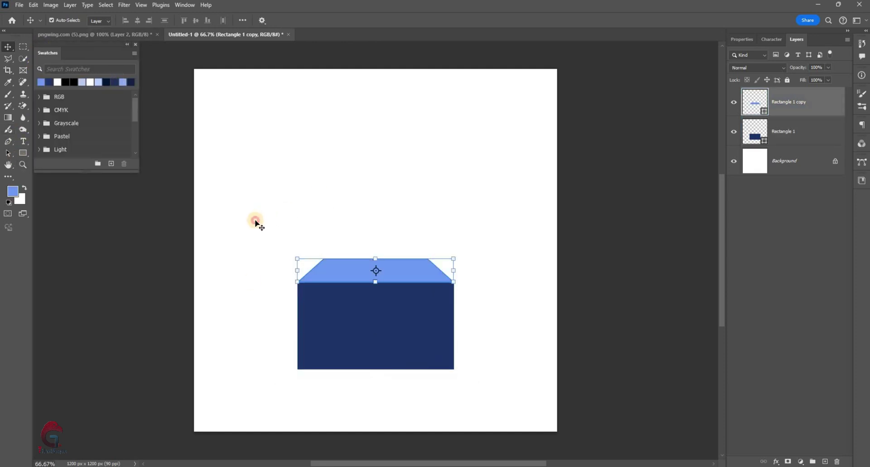
click(385, 320)
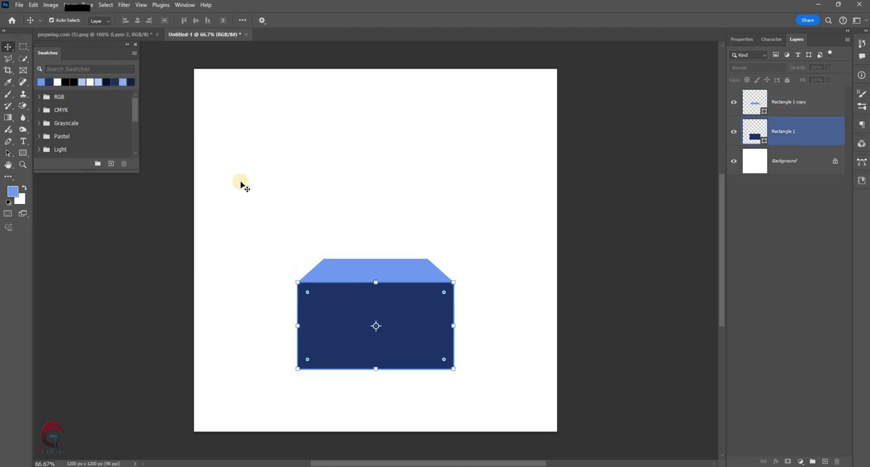
click(544, 235)
scroll(402, 277, up, 1)
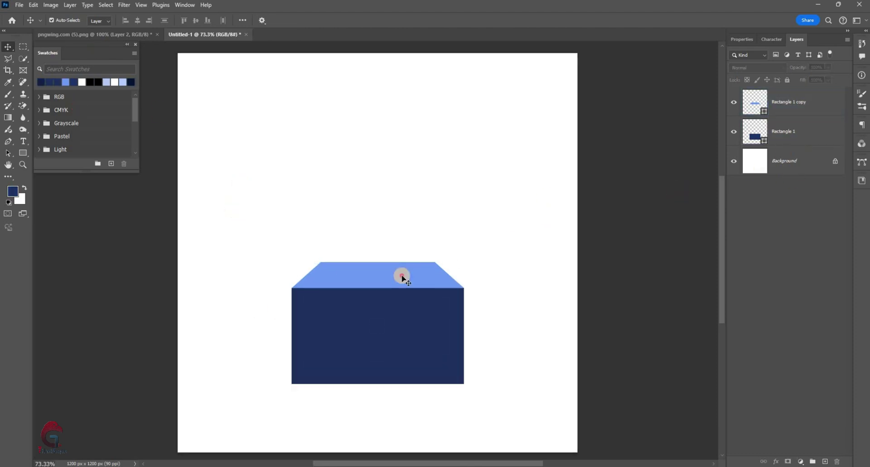
click(403, 277)
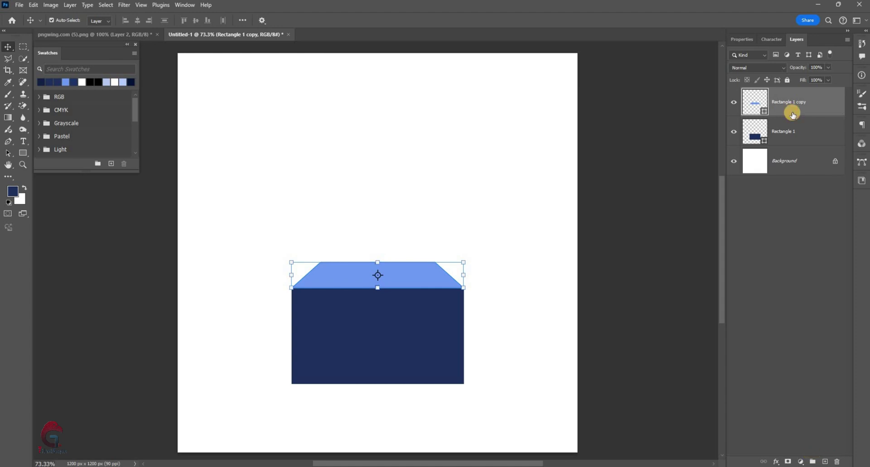
click(793, 204)
Clip a new layer to the cap and brush pale blue across it with a ~493 px brush
key(ctrl+shift+alt+n)
right_click(798, 283)
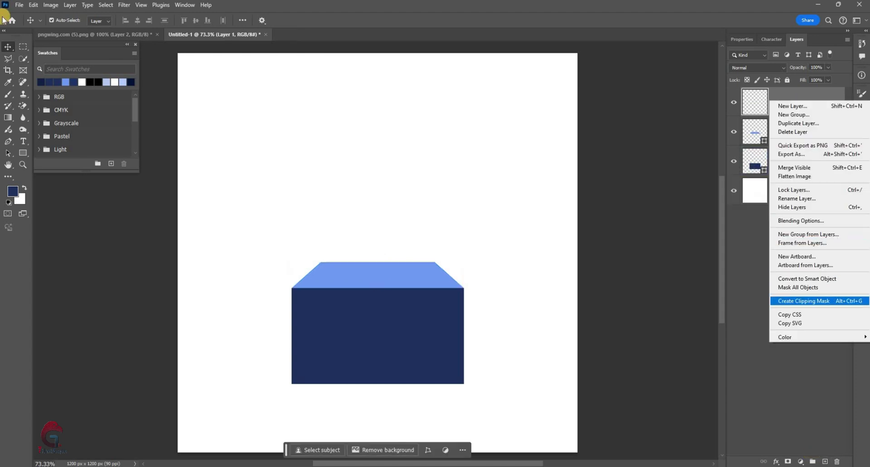
key(Return)
key(b)
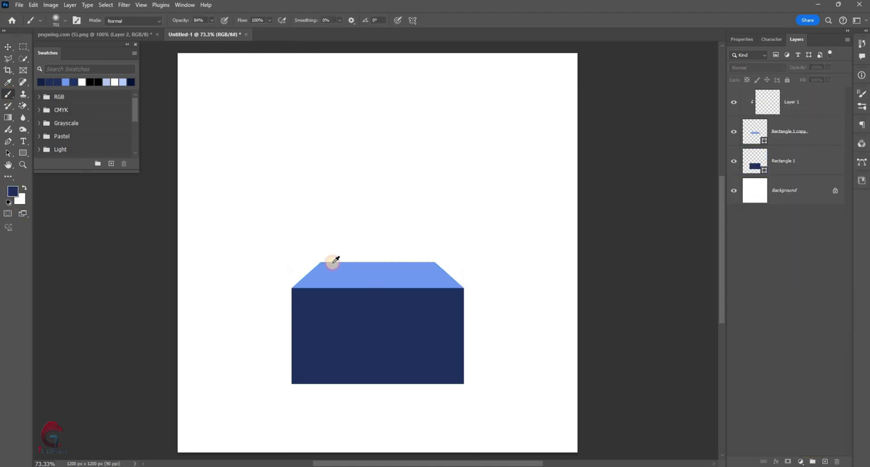
key(i)
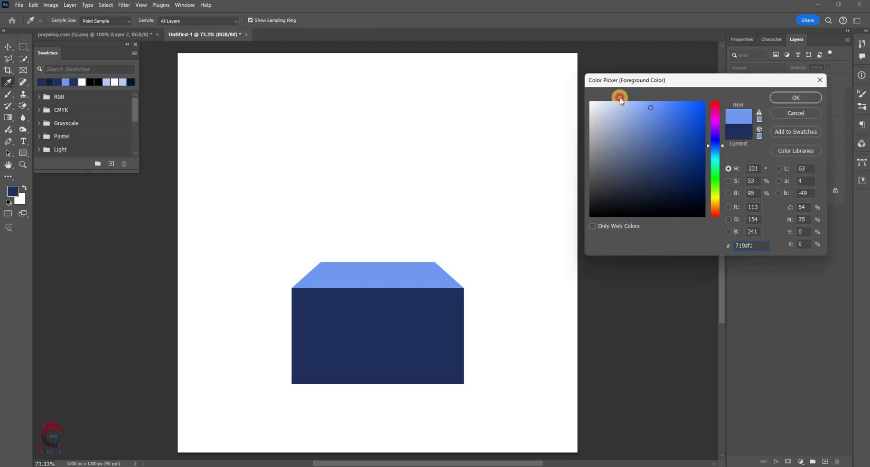
click(620, 101)
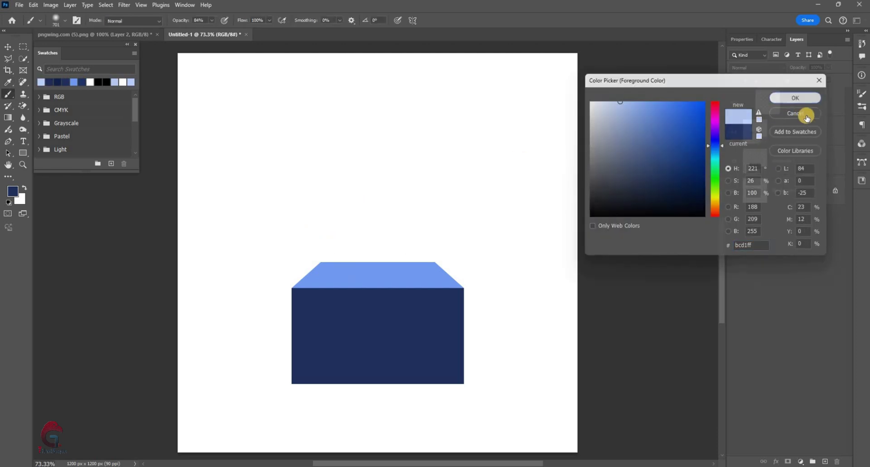
click(796, 98)
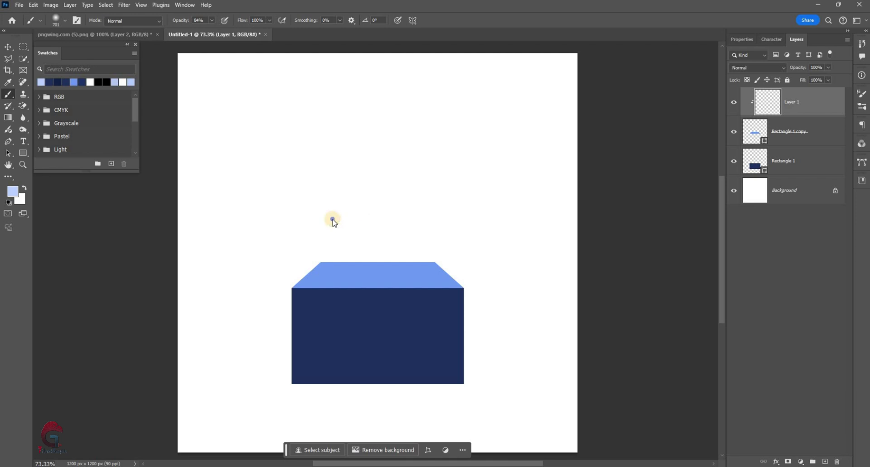
mouse_move(334, 227)
mouse_down()
mouse_move(316, 236)
mouse_move(368, 217)
mouse_move(350, 236)
mouse_move(284, 231)
mouse_move(289, 238)
mouse_up()
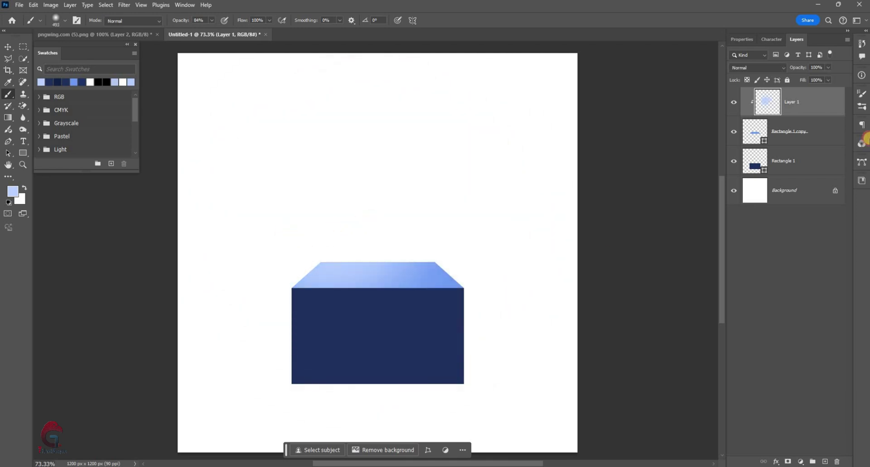
Add Layer 2 clipped to the navy block and set the foreground colour to 21315e
click(791, 163)
click(826, 462)
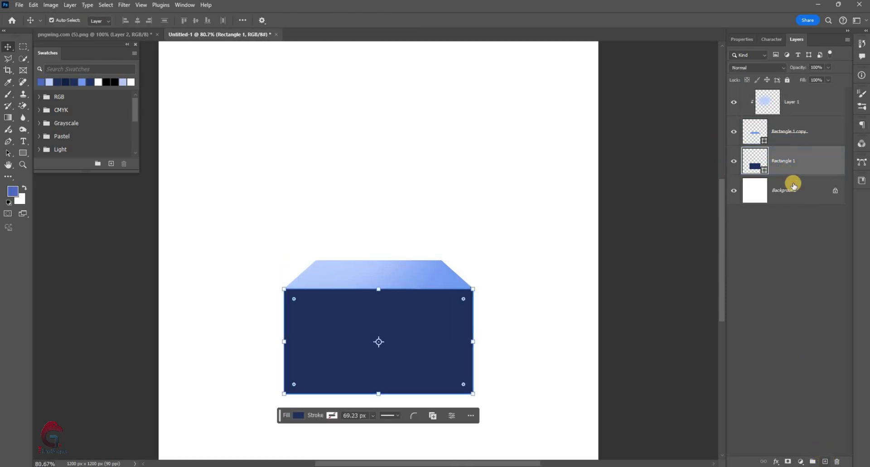
right_click(796, 355)
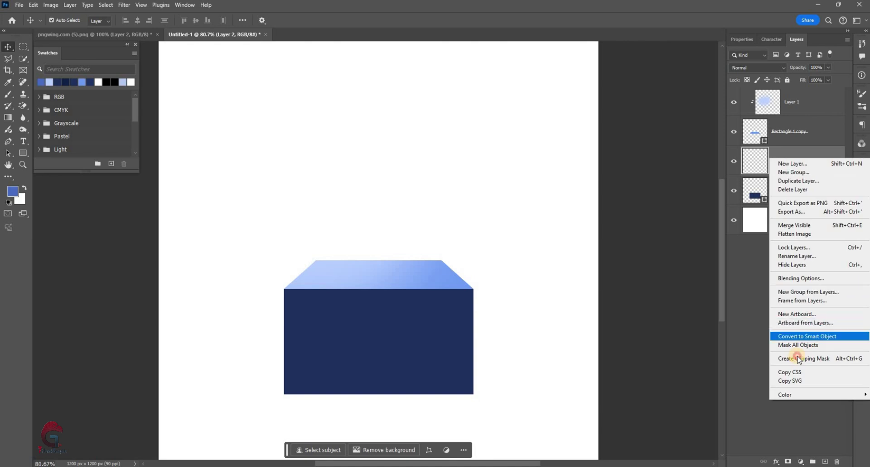
click(834, 359)
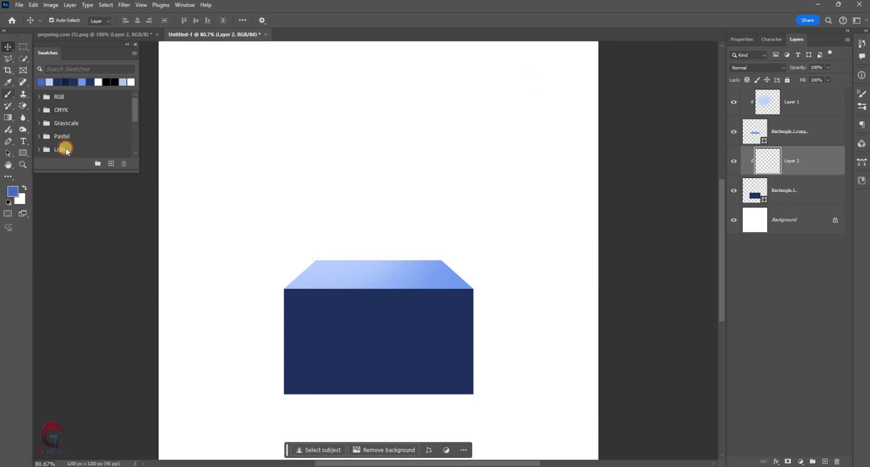
click(13, 191)
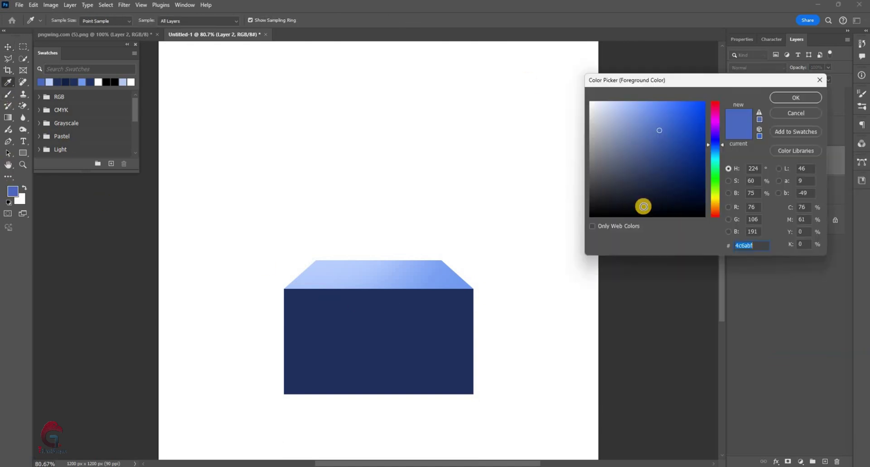
text(21315e)
click(780, 103)
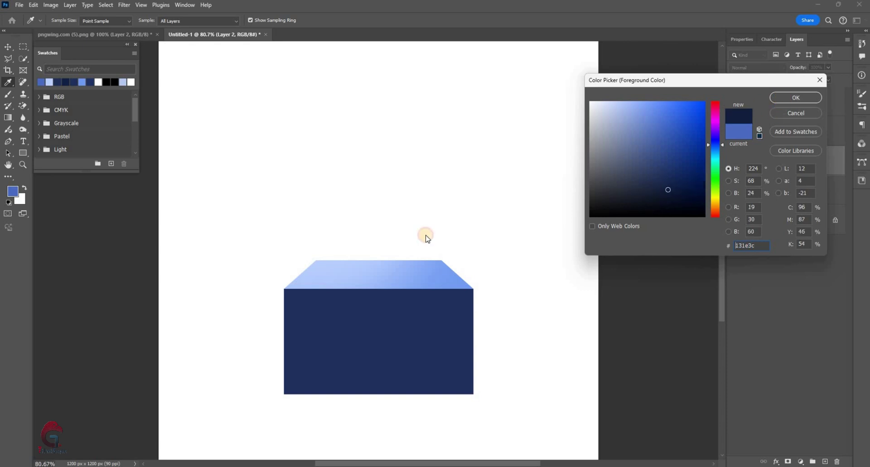
Paint dark shading along the block's top and bottom edges with a ~177 px brush, then add empty Layer 3
key(b)
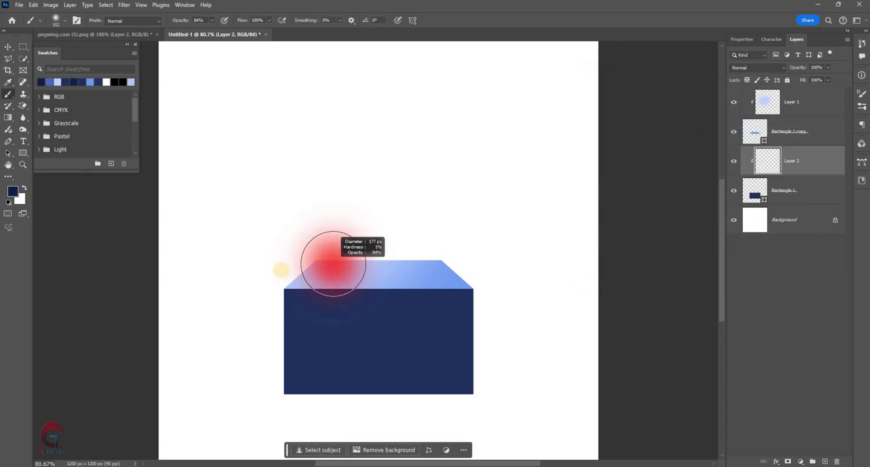
drag(275, 273, 282, 268)
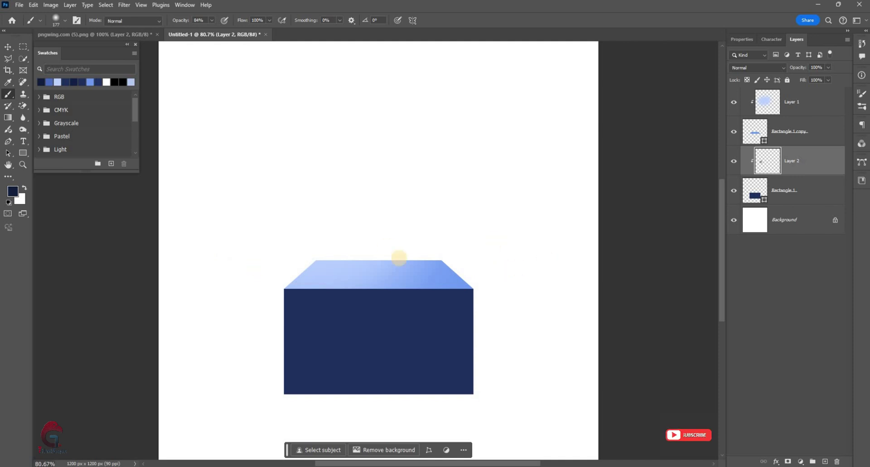
mouse_move(399, 258)
mouse_down()
mouse_move(343, 243)
mouse_move(361, 260)
mouse_up()
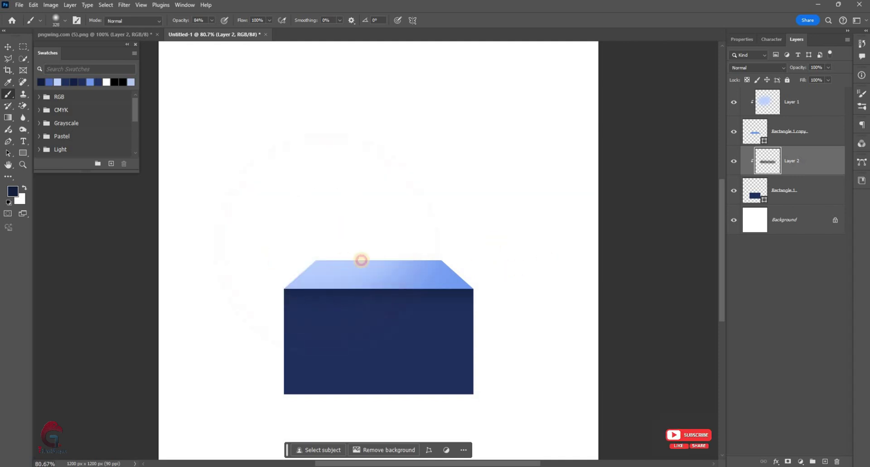
drag(402, 277, 344, 284)
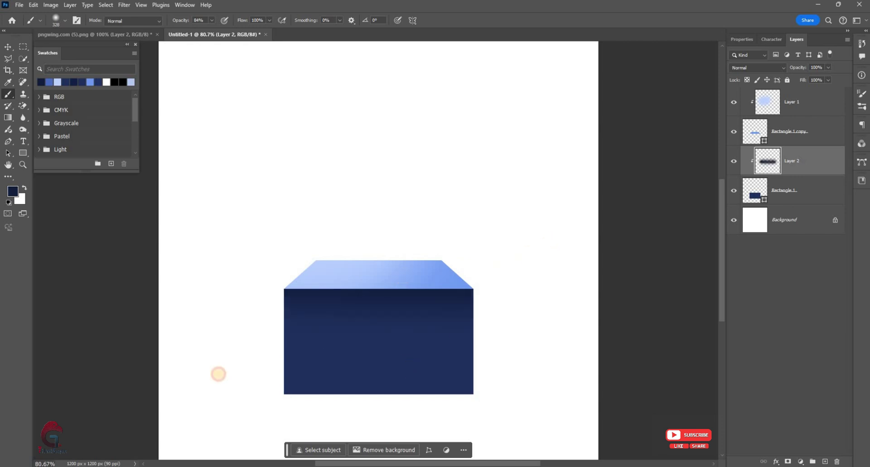
scroll(227, 362, down, 3)
drag(519, 352, 520, 352)
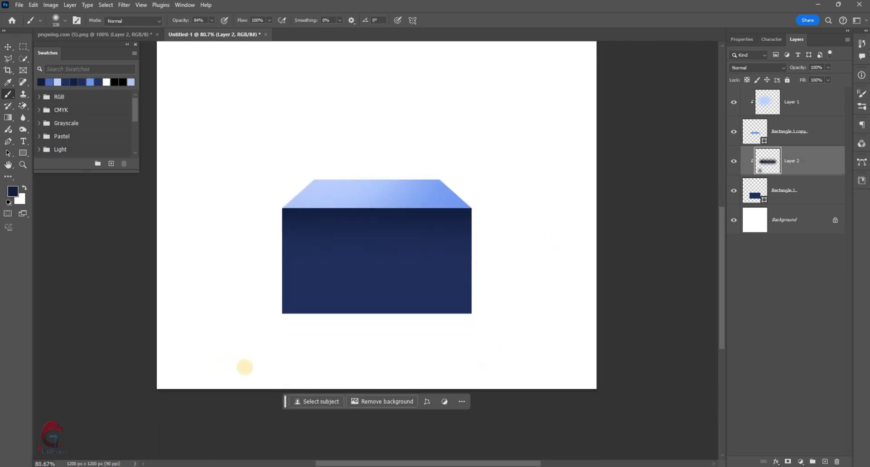
drag(245, 367, 209, 359)
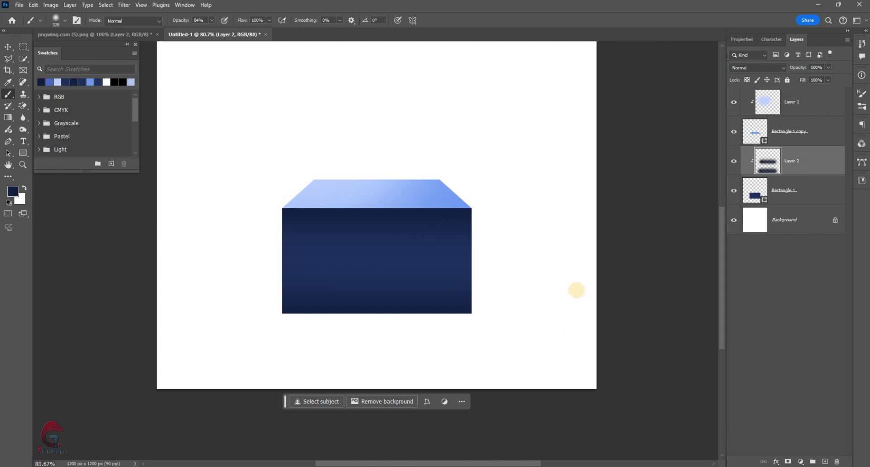
scroll(414, 222, up, 2)
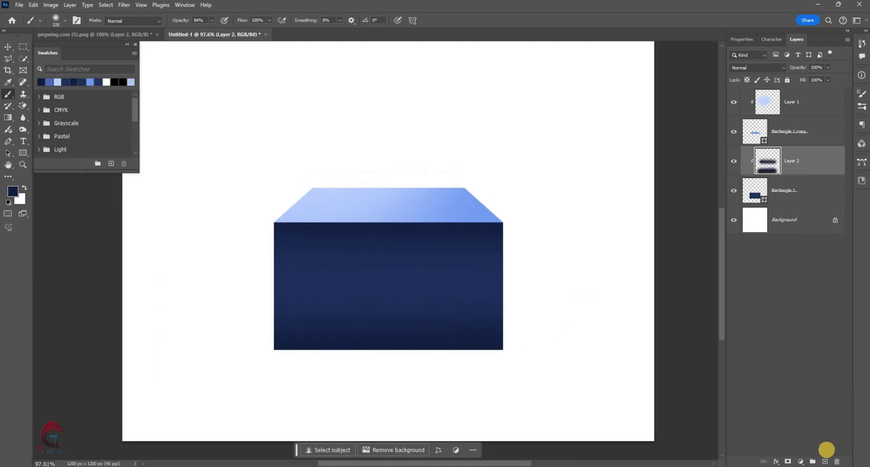
key(ctrl+shift+alt+n)
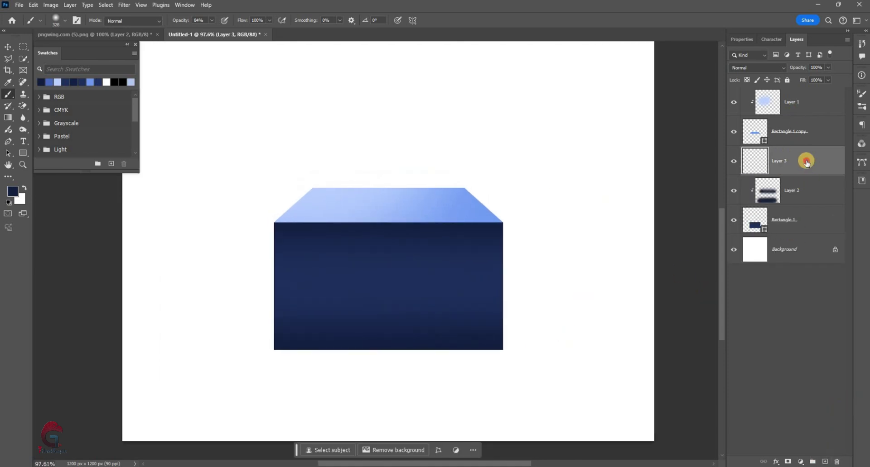
Clip Layer 3 to Layer 2 and paint a soft light-blue glow with a ~562 px brush
right_click(806, 161)
key(Escape)
right_click(810, 167)
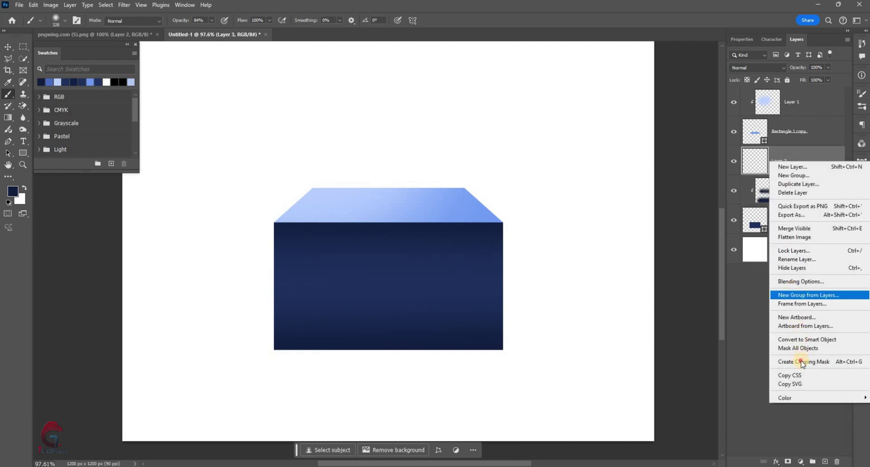
click(804, 361)
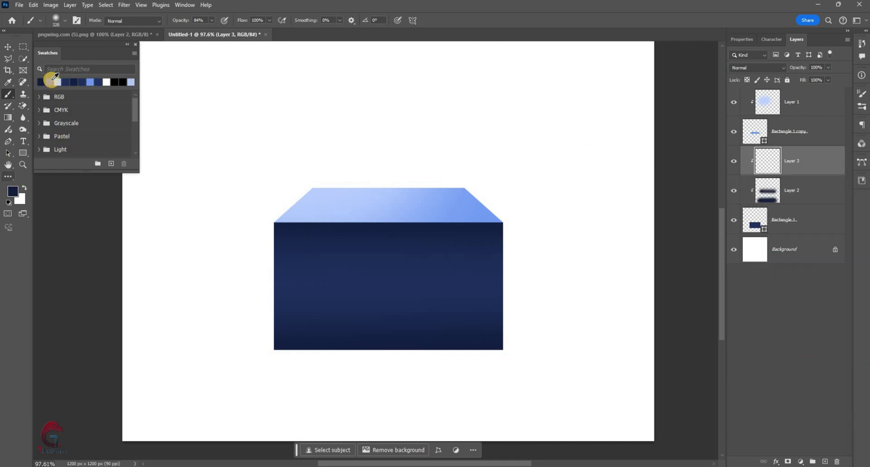
alt+click(362, 224)
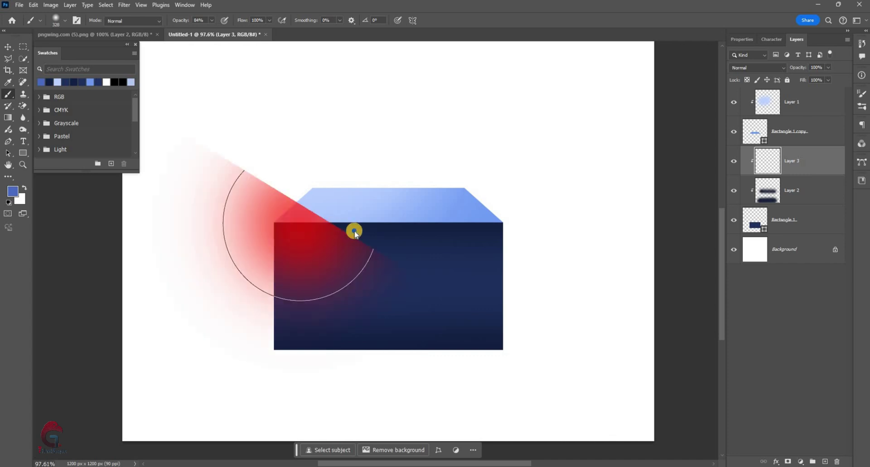
mouse_move(354, 226)
mouse_down()
mouse_move(292, 232)
mouse_move(345, 192)
mouse_up()
drag(232, 245, 234, 246)
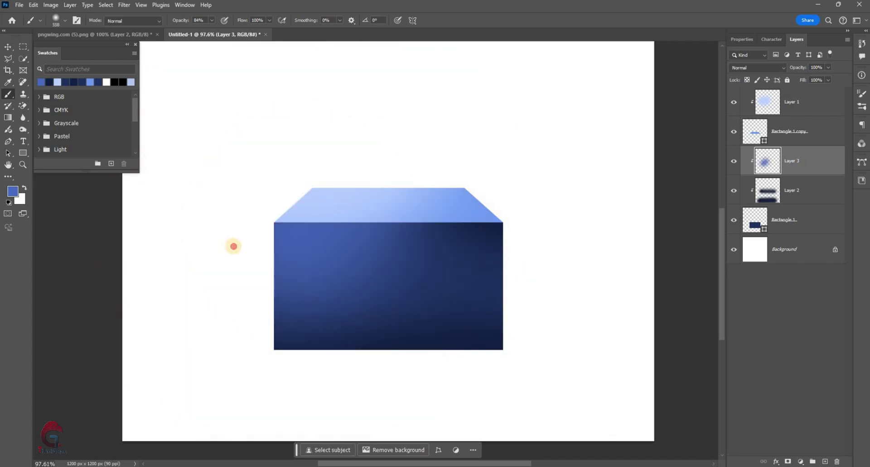
Scale the glow to about 140%, shift it up-left, and set its blend mode to Screen
click(8, 47)
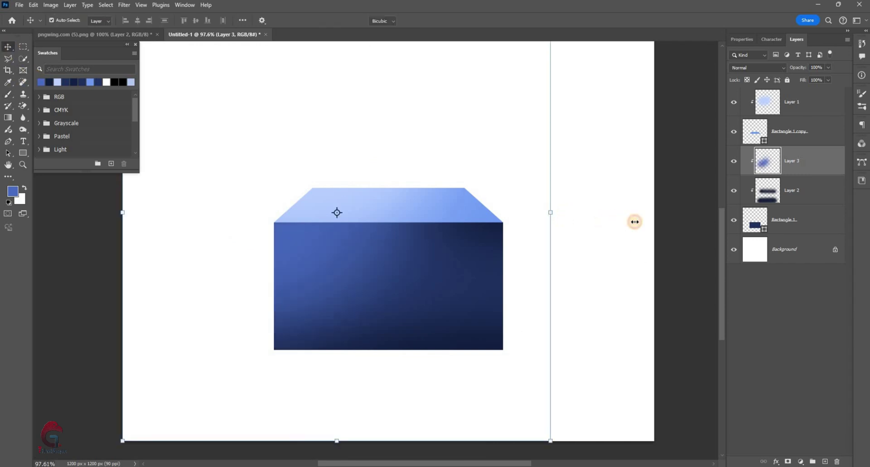
drag(614, 220, 635, 222)
drag(397, 286, 392, 271)
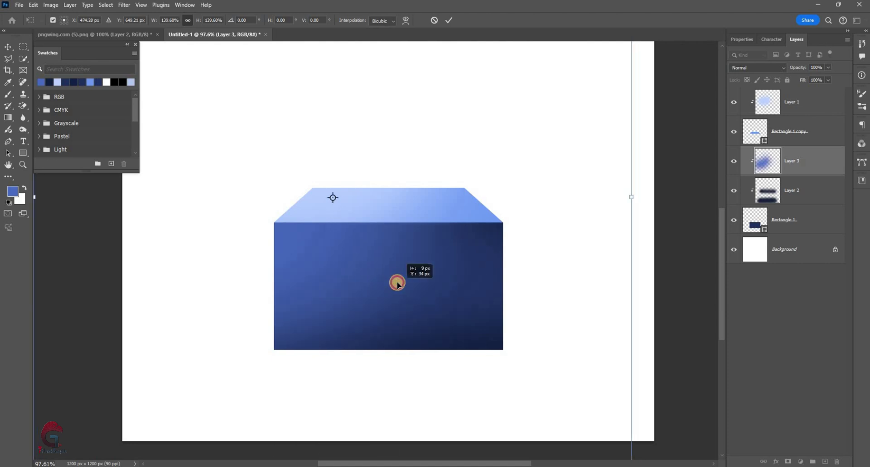
click(756, 67)
click(749, 153)
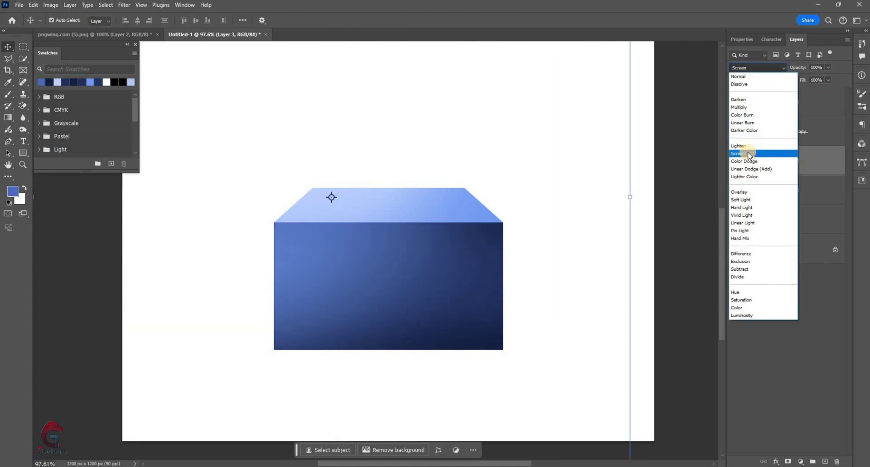
click(423, 300)
Enable Bevel & Emboss in the layer styles of Rectangle 1 copy
click(754, 133)
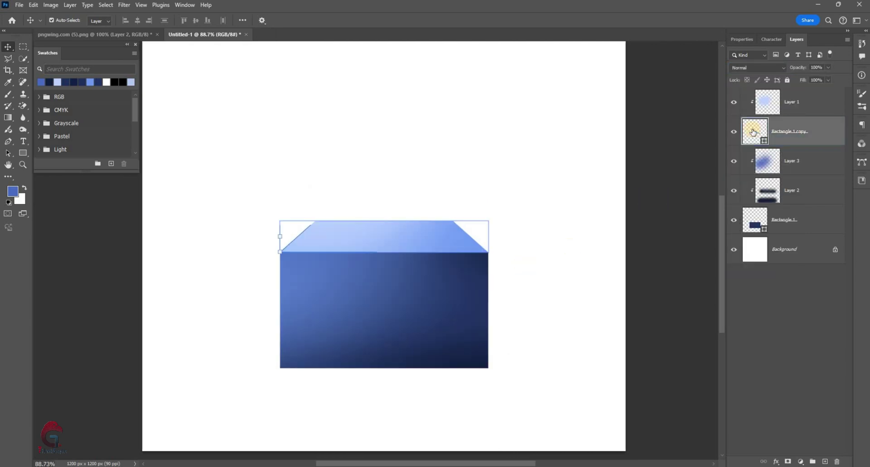
right_click(754, 134)
click(395, 422)
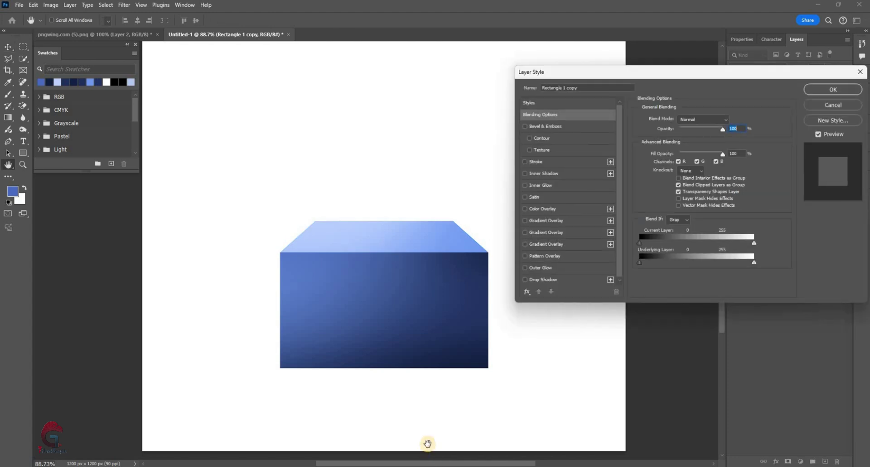
drag(461, 306, 391, 306)
scroll(390, 304, up, 5)
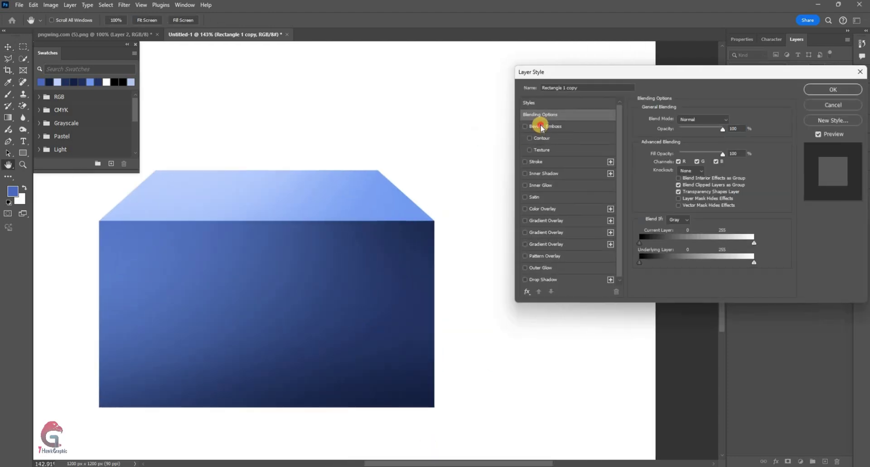
click(545, 126)
drag(517, 72, 453, 62)
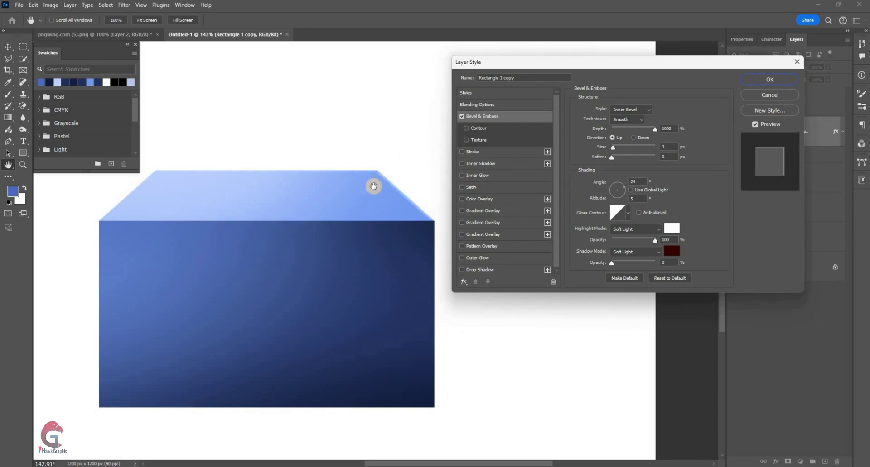
Set the bevel to Normal highlight mode, top-lit angle, Size 1 and 61% highlight opacity
click(624, 223)
click(643, 231)
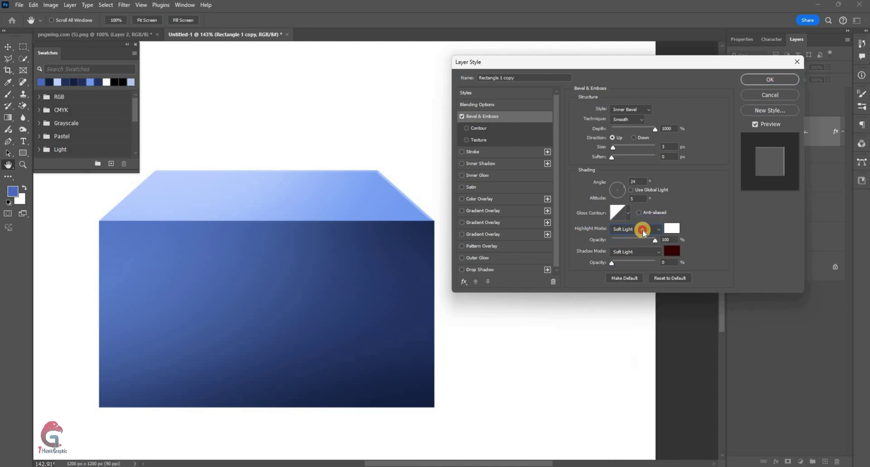
click(622, 229)
click(625, 221)
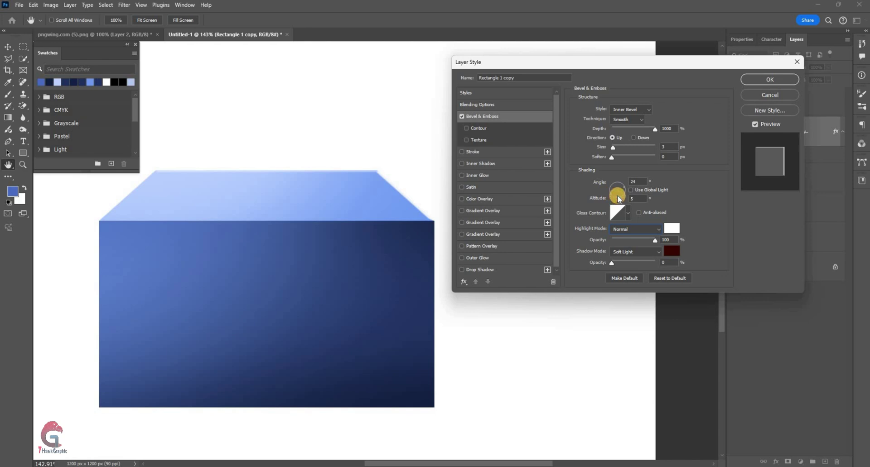
drag(619, 198, 221, 225)
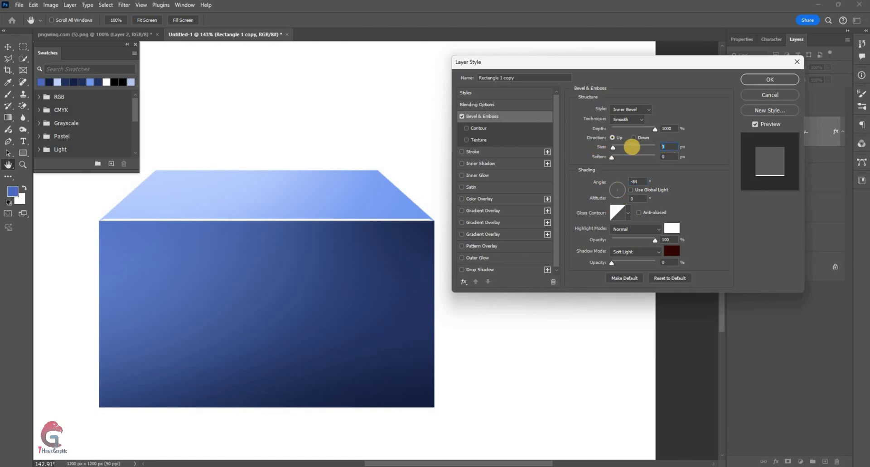
text(1)
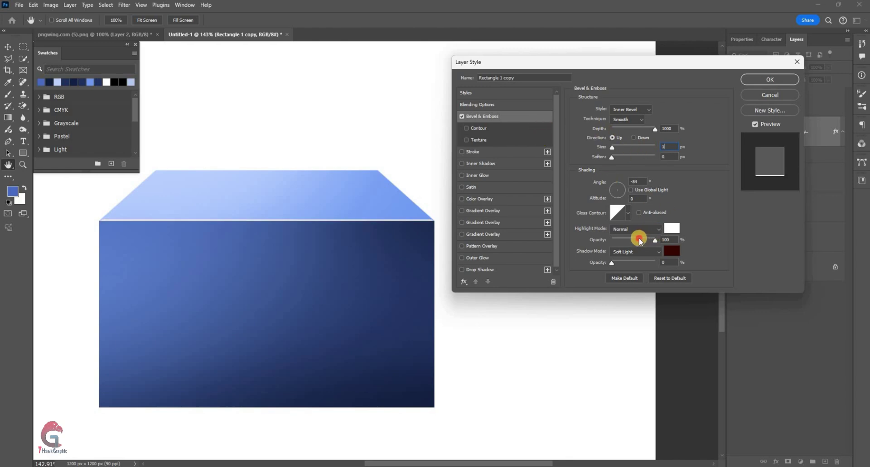
click(636, 241)
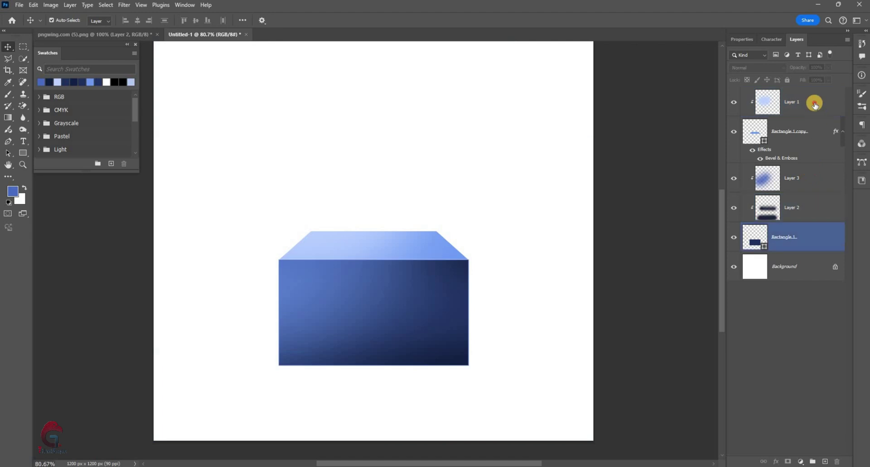
Group the podium layers into Group 1 and select the Background layer
key(ctrl+t)
shift+click(815, 106)
key(ctrl+g)
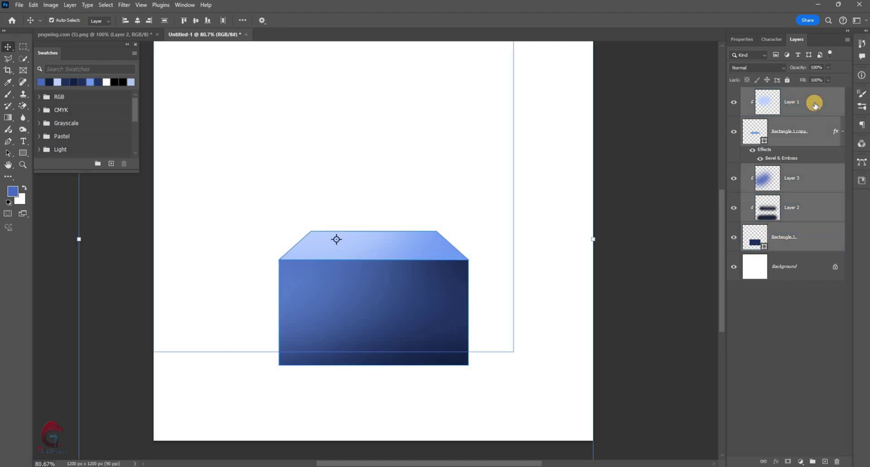
ctrl+click(794, 119)
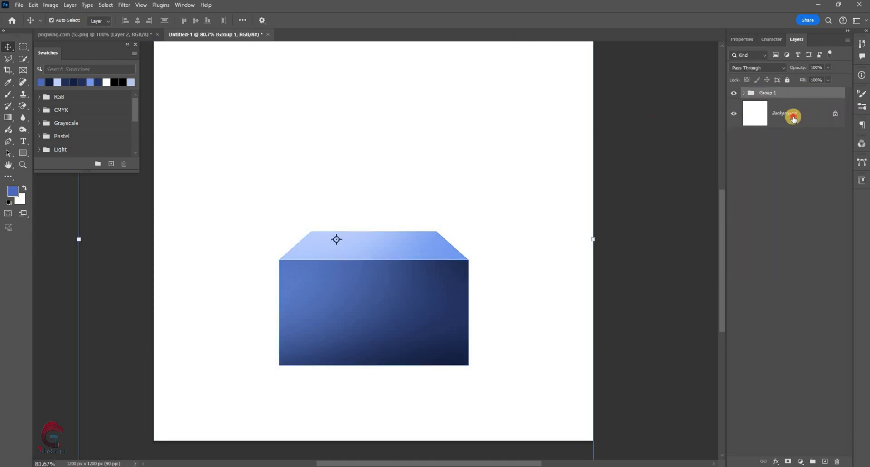
Draw a wide dark navy floor rectangle across the lower canvas, lower it slightly, and add empty Layer 4
click(24, 154)
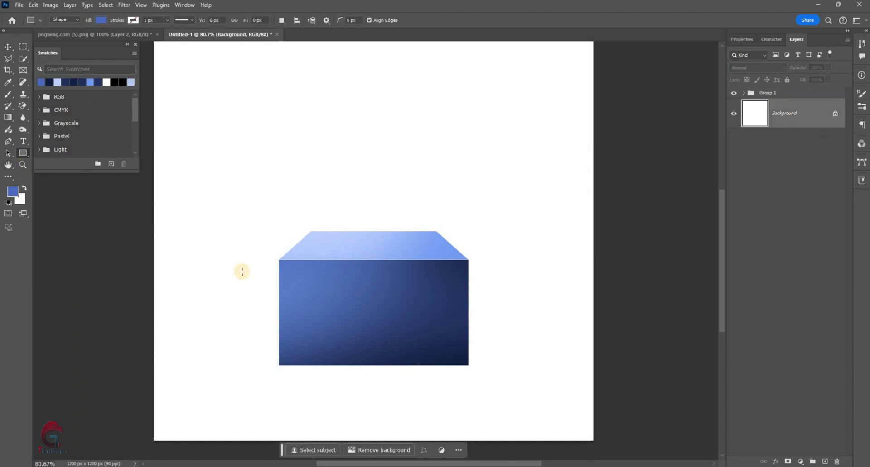
scroll(191, 252, down, 1)
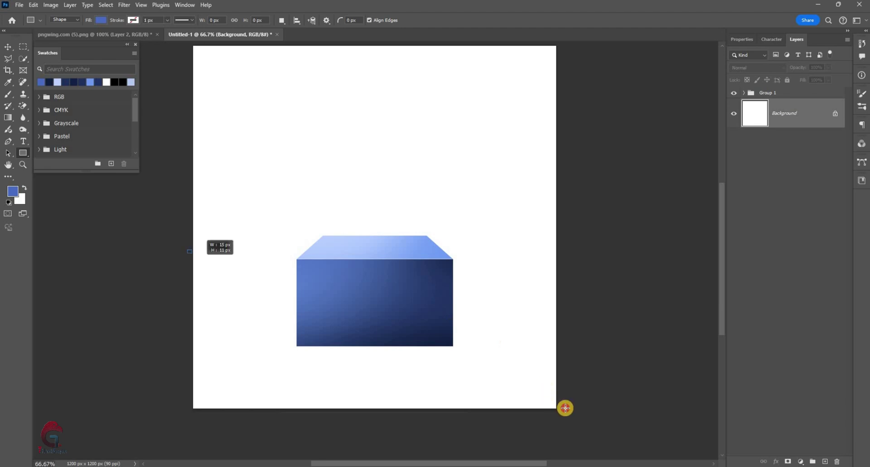
drag(187, 250, 521, 278)
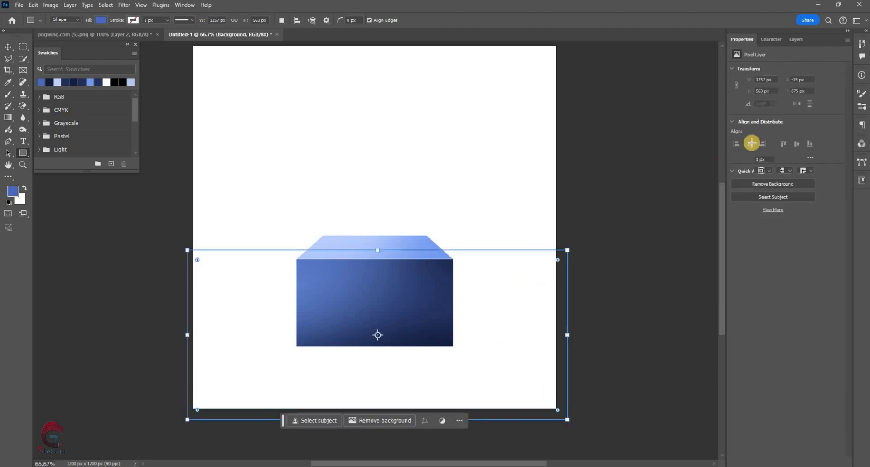
click(760, 134)
click(745, 183)
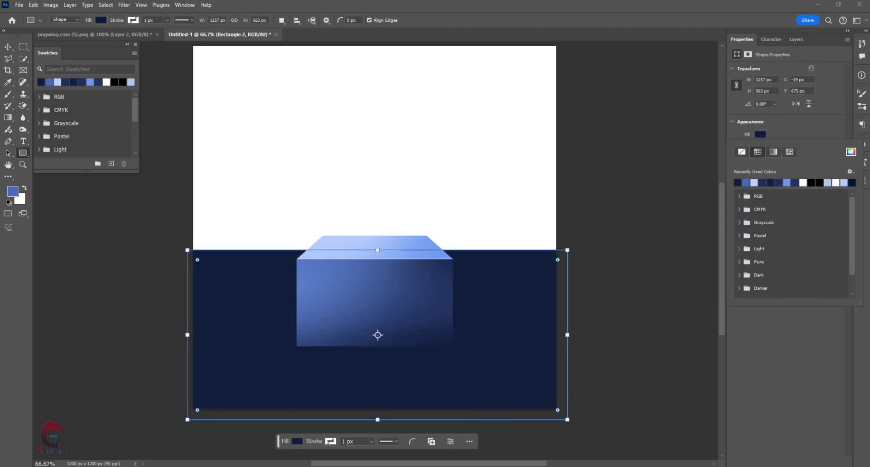
click(7, 47)
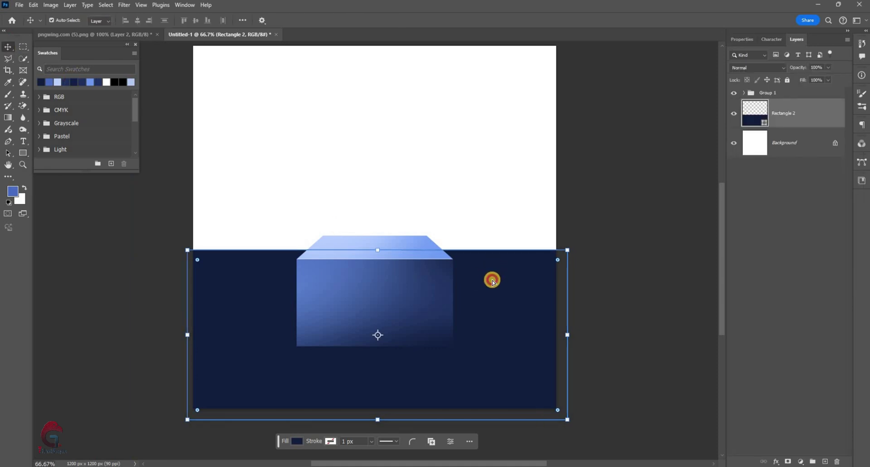
drag(494, 280, 492, 297)
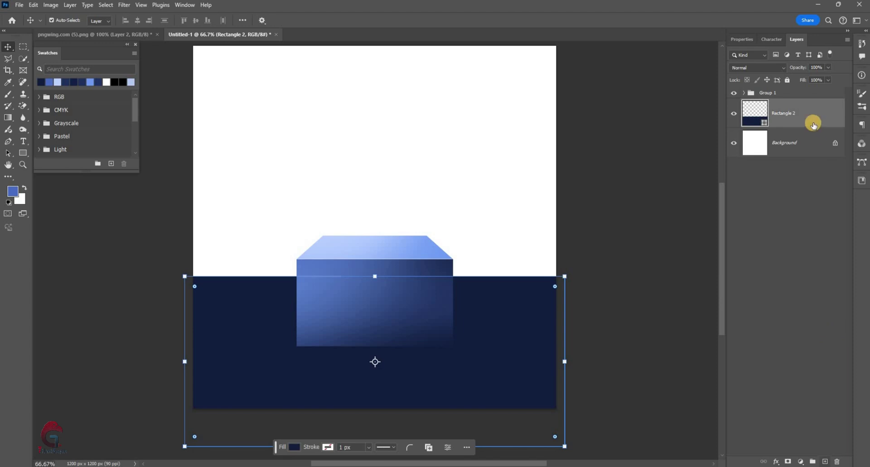
key(ctrl+shift+alt+n)
right_click(804, 322)
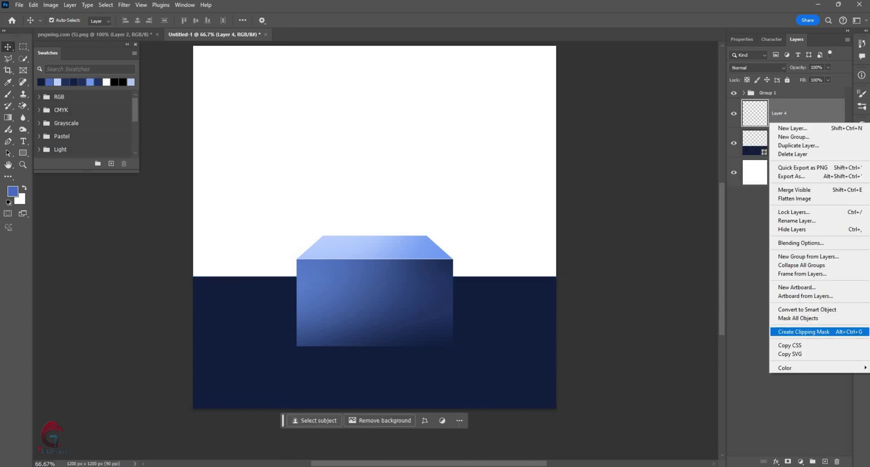
Clip Layer 4 to the floor and paint a soft blue glow with a very large brush at 54% opacity
click(805, 332)
click(8, 93)
scroll(498, 304, down, 1)
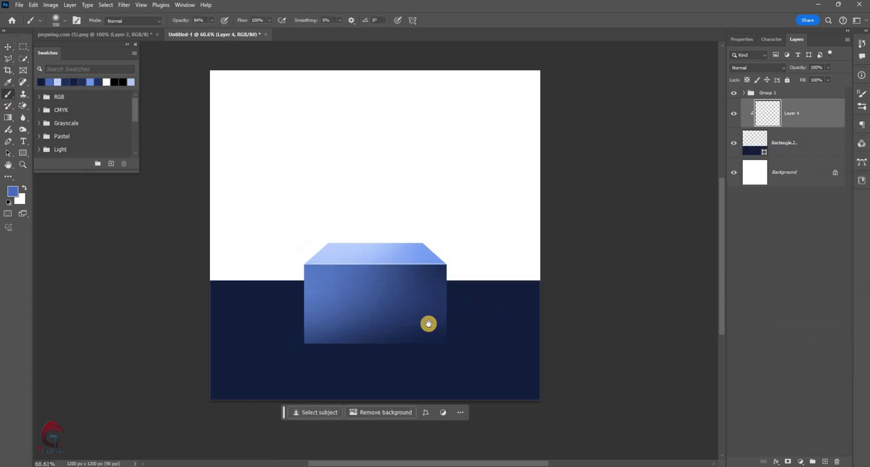
drag(426, 278, 423, 231)
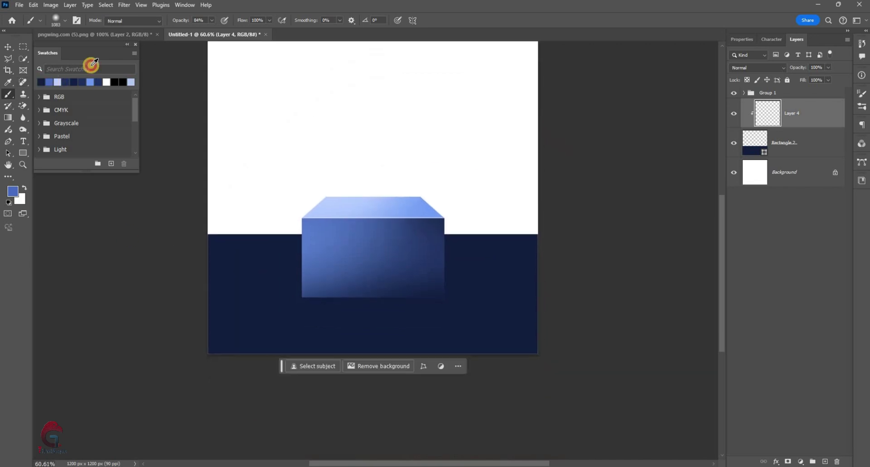
key(5)
key(4)
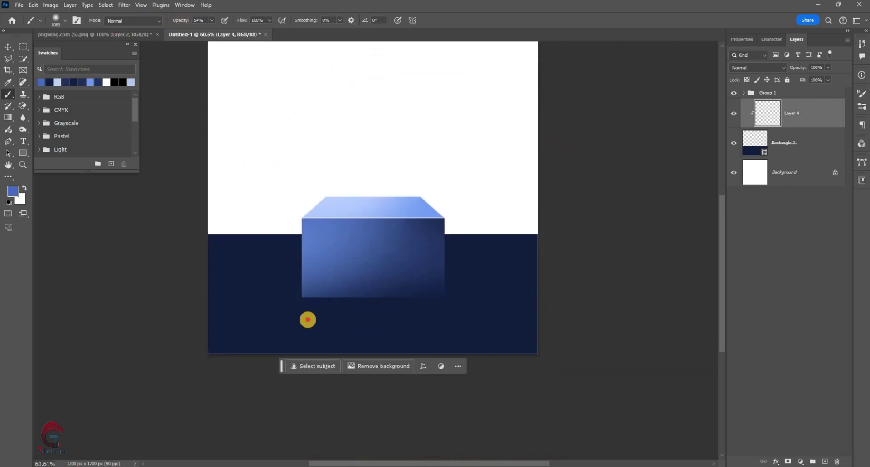
click(415, 315)
click(240, 276)
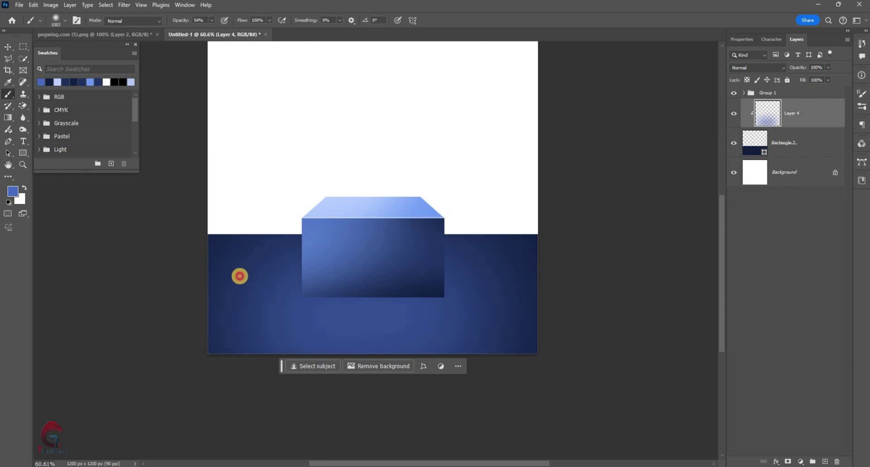
click(304, 235)
click(254, 253)
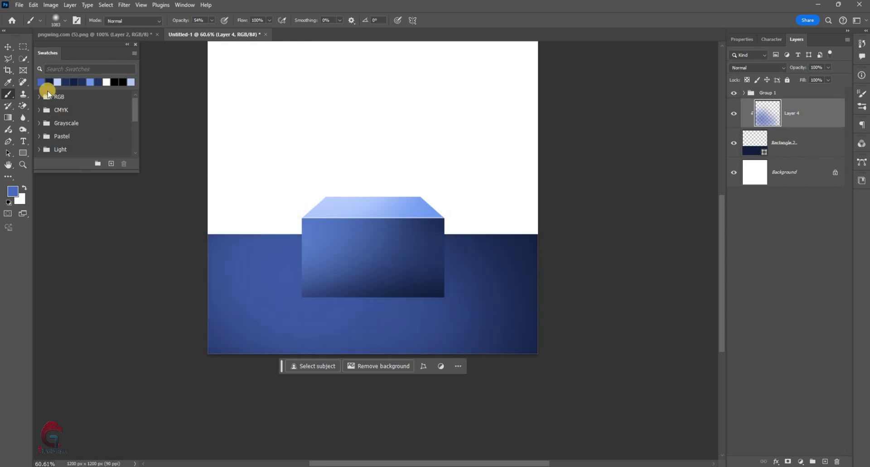
Enlarge and shift the floor glow up-left, and lower the layer opacity to 59%
click(8, 47)
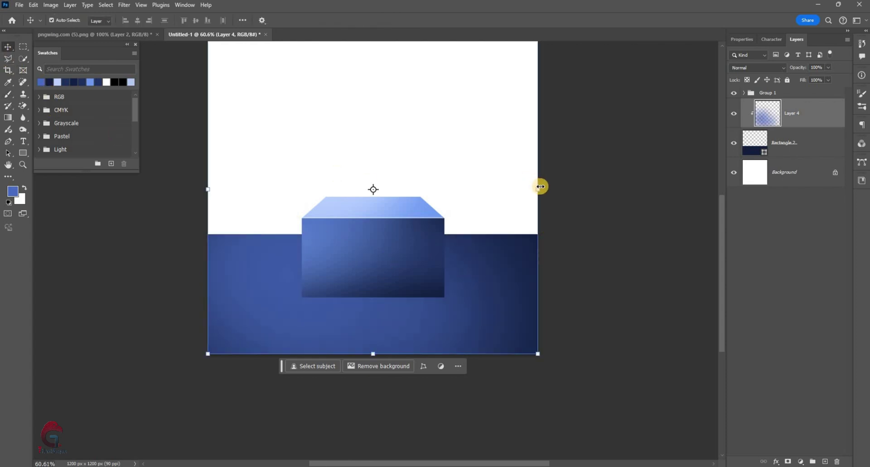
mouse_move(524, 256)
mouse_down()
mouse_move(441, 236)
mouse_move(453, 235)
mouse_up()
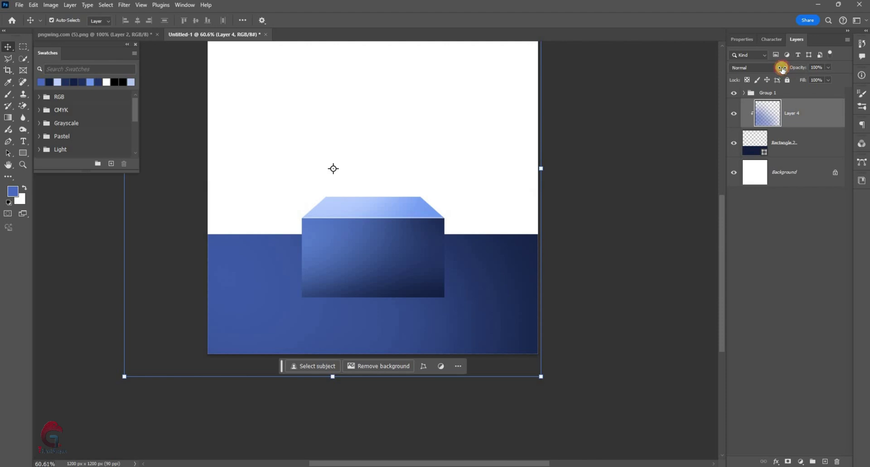
drag(788, 68, 788, 68)
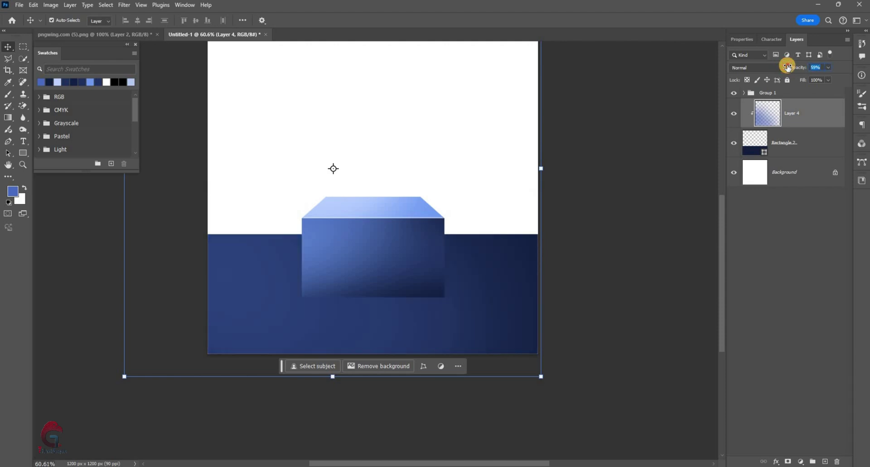
scroll(407, 340, up, 2)
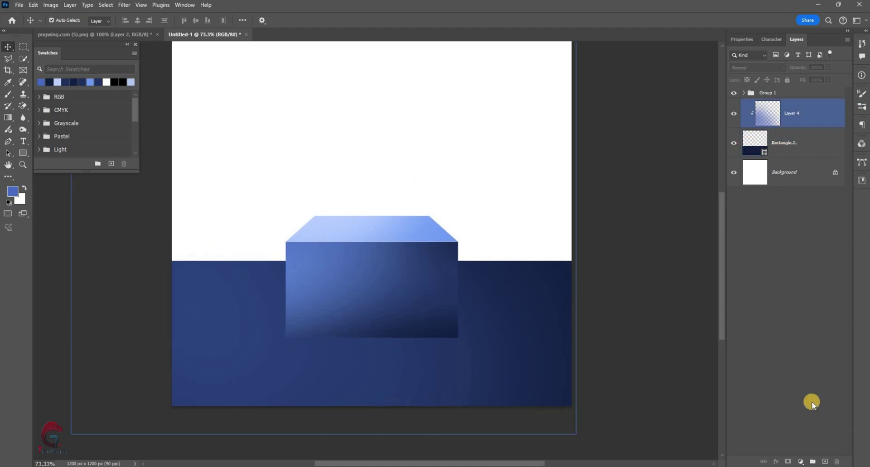
drag(826, 119, 826, 462)
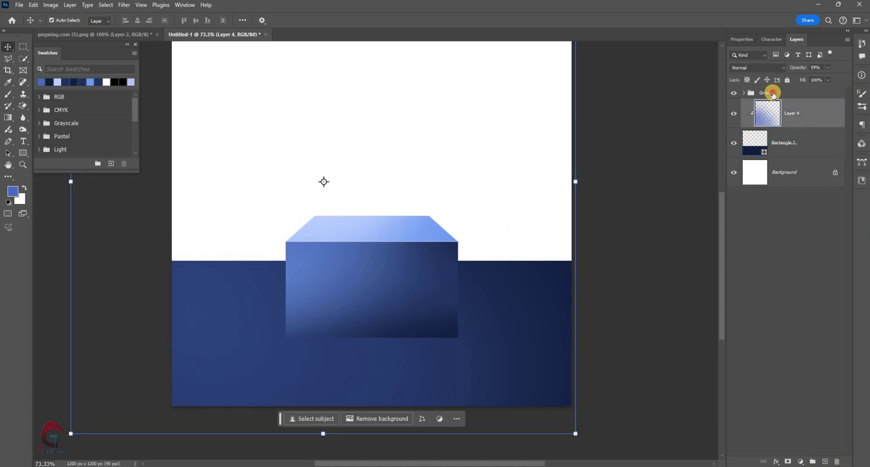
click(773, 93)
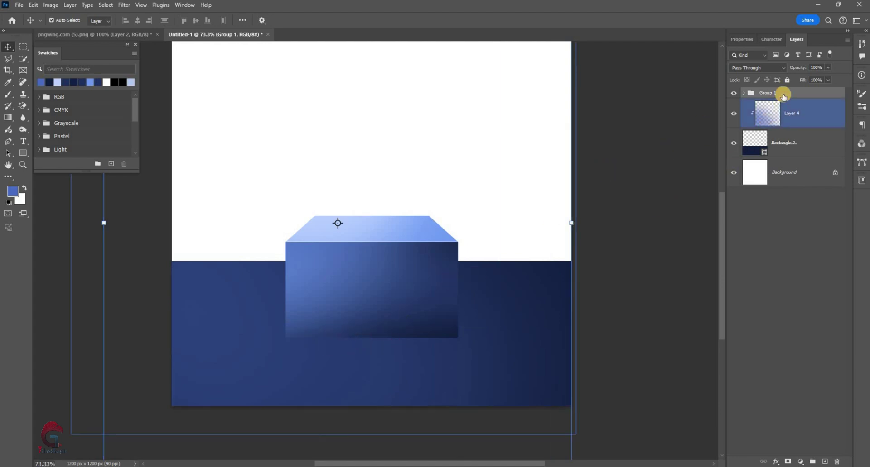
click(600, 235)
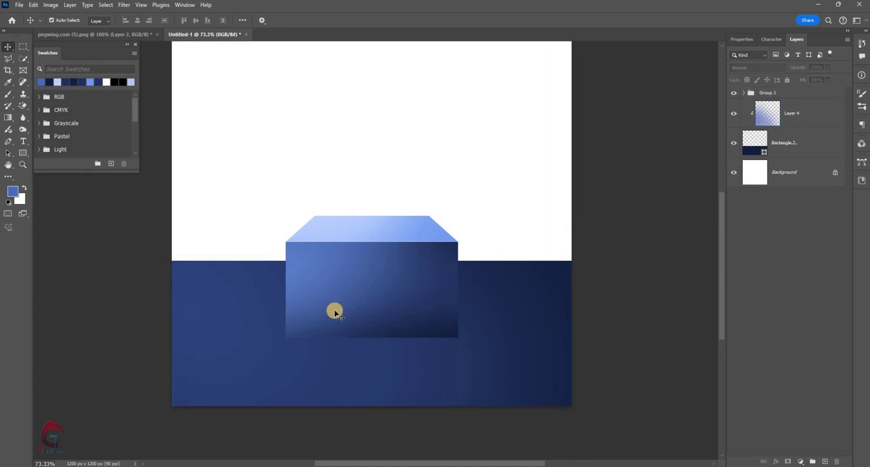
Add Layer 5 above the glow and paint a soft black blob below the podium
click(801, 113)
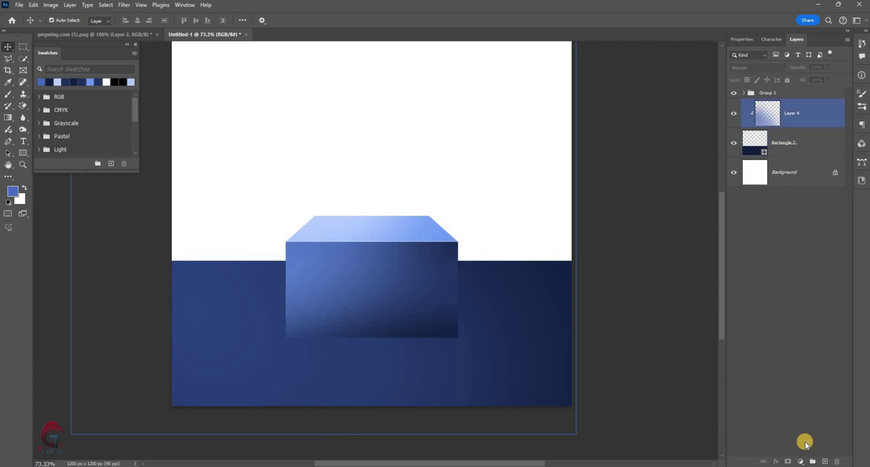
click(825, 462)
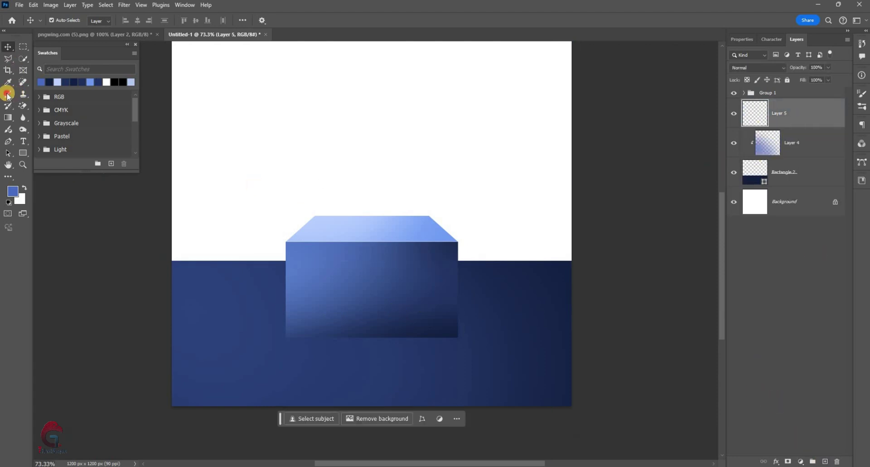
key(b)
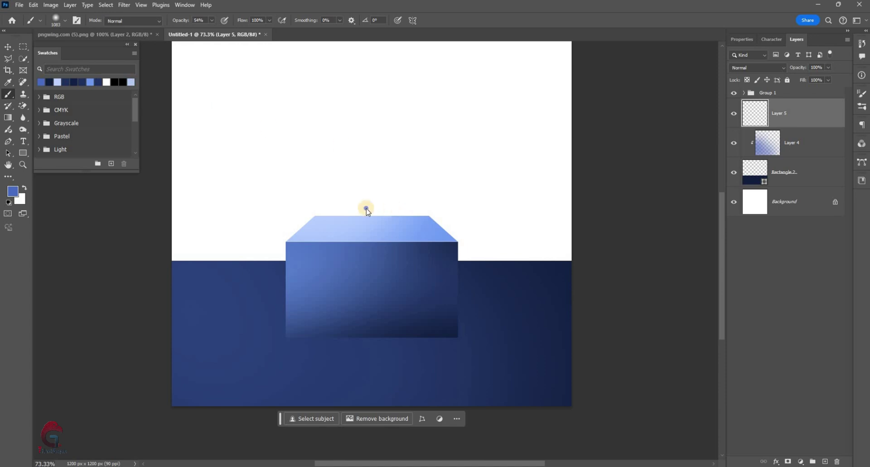
key(d)
drag(400, 200, 407, 172)
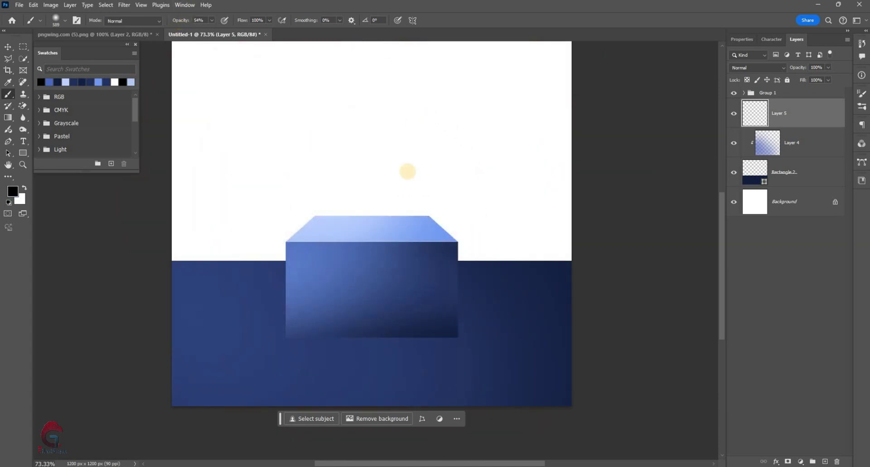
mouse_move(363, 113)
mouse_down()
mouse_move(358, 235)
mouse_move(374, 398)
mouse_up()
click(373, 338)
Squash the shadow into a thin wide strip and move it up to the podium's base
key(ctrl+t)
drag(491, 399, 555, 399)
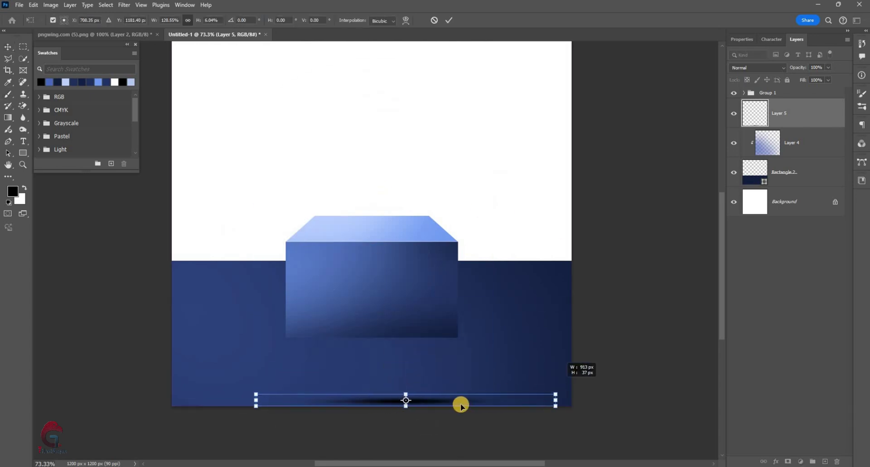
drag(460, 401, 427, 339)
scroll(390, 330, up, 5)
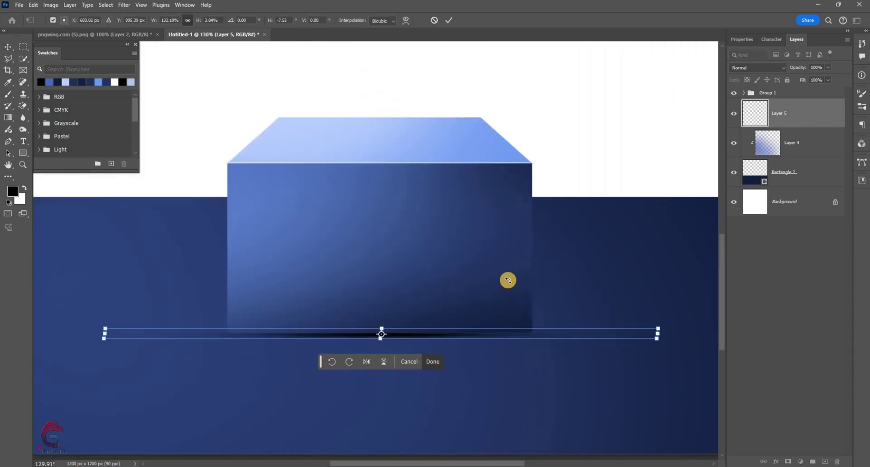
key(Return)
scroll(476, 262, down, 4)
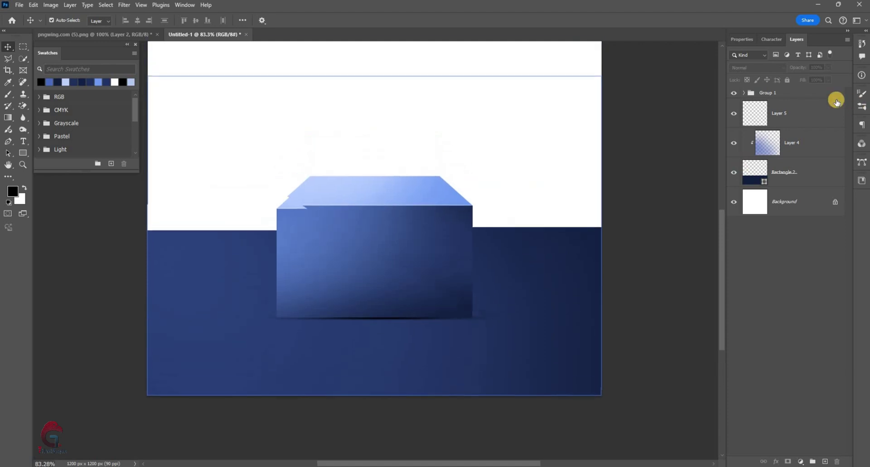
click(780, 112)
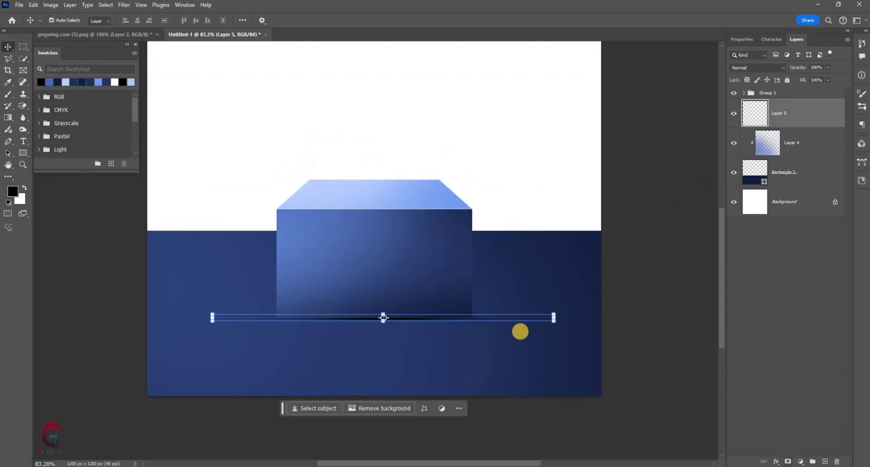
Mask away the shadow's ends and set Layer 5 opacity to 70%
key(b)
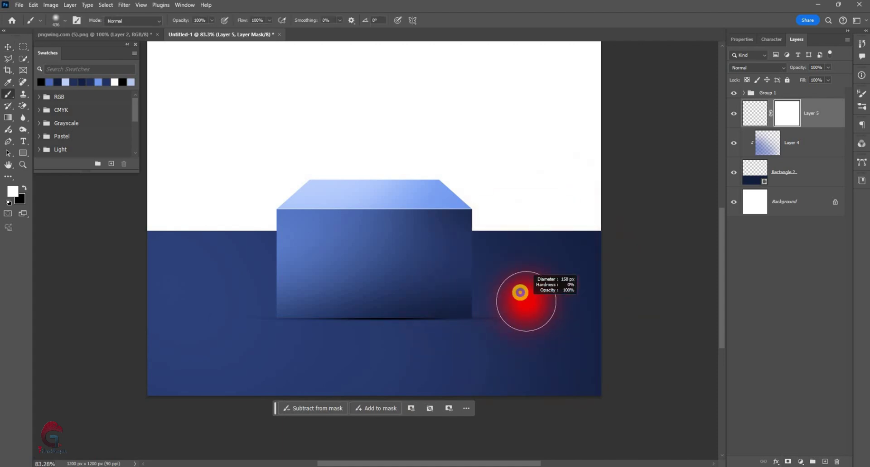
key(x)
right_click(517, 310)
key(Escape)
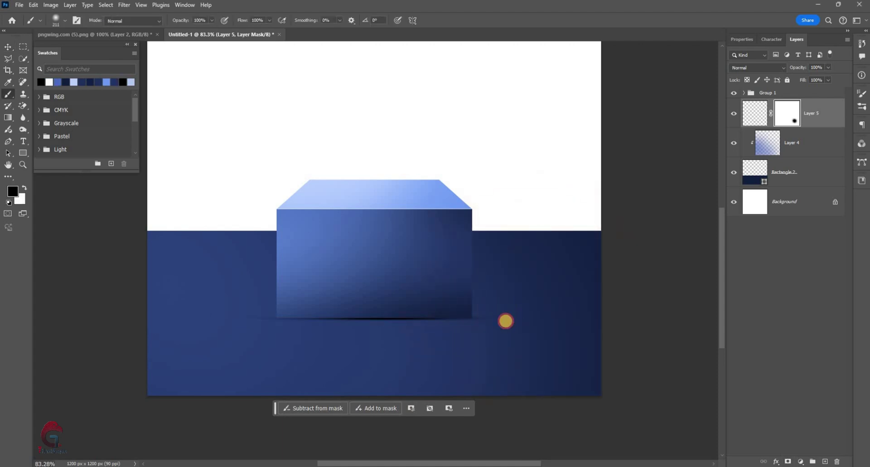
key(ctrl+minus)
key(v)
click(829, 112)
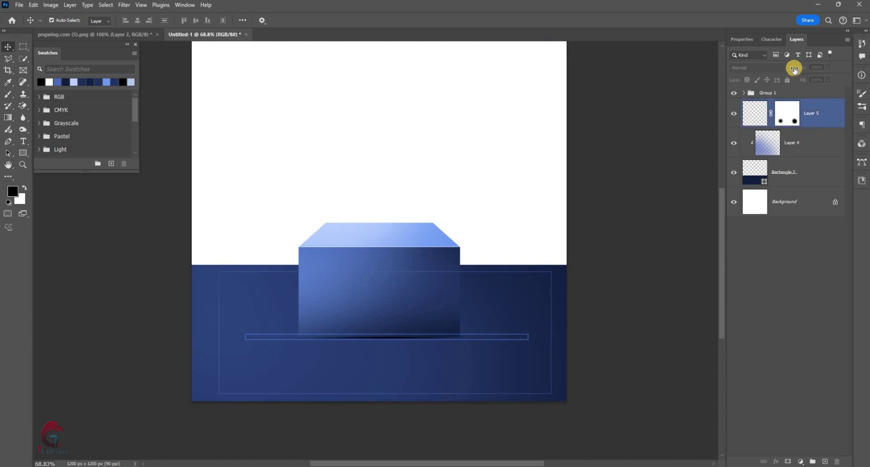
drag(800, 69, 790, 70)
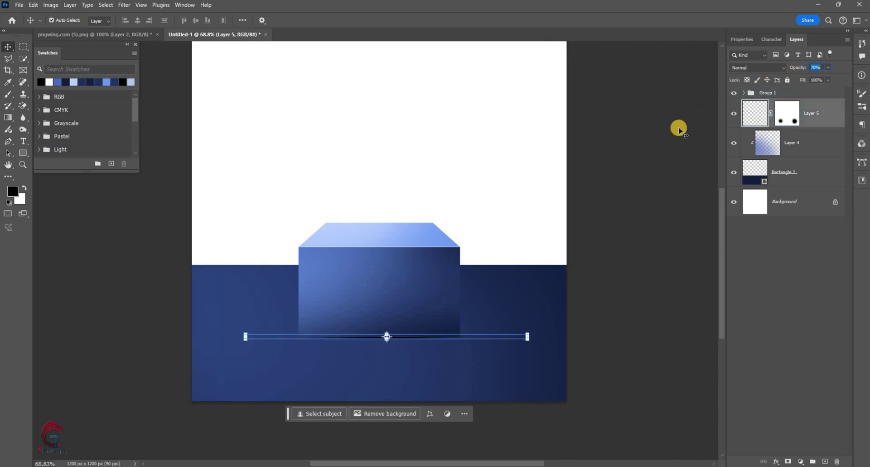
click(778, 209)
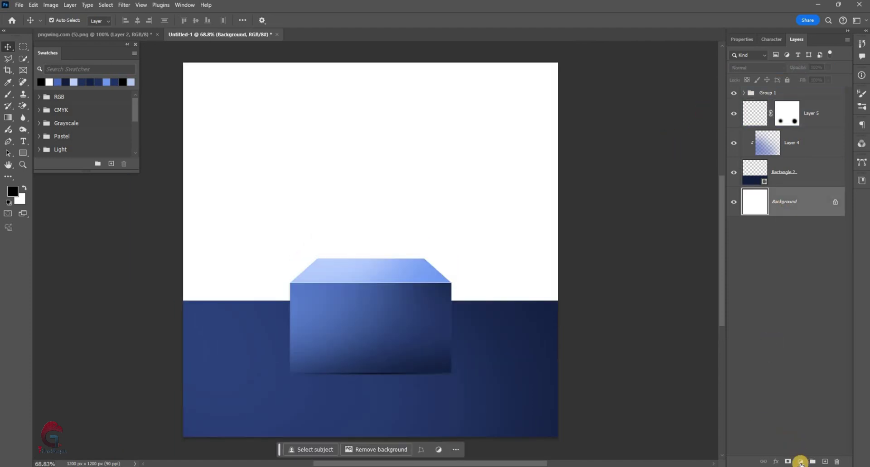
Add a Solid Color fill layer above Background using a darker blue sampled from the box's lower part
click(807, 300)
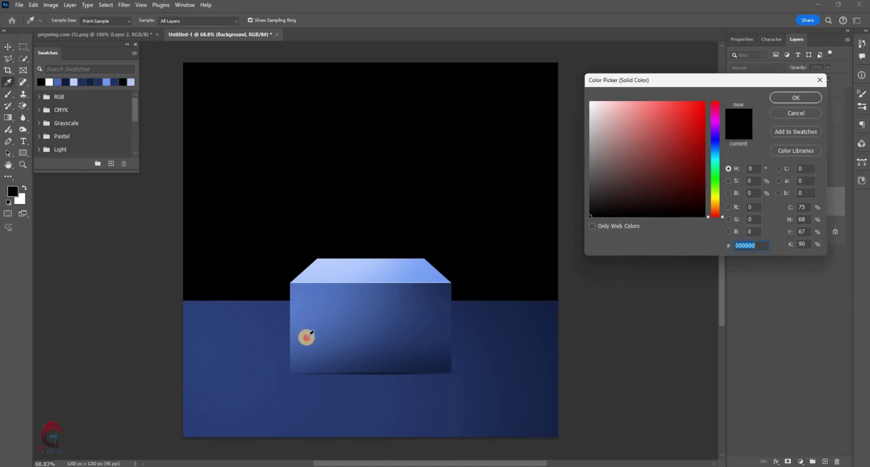
click(323, 324)
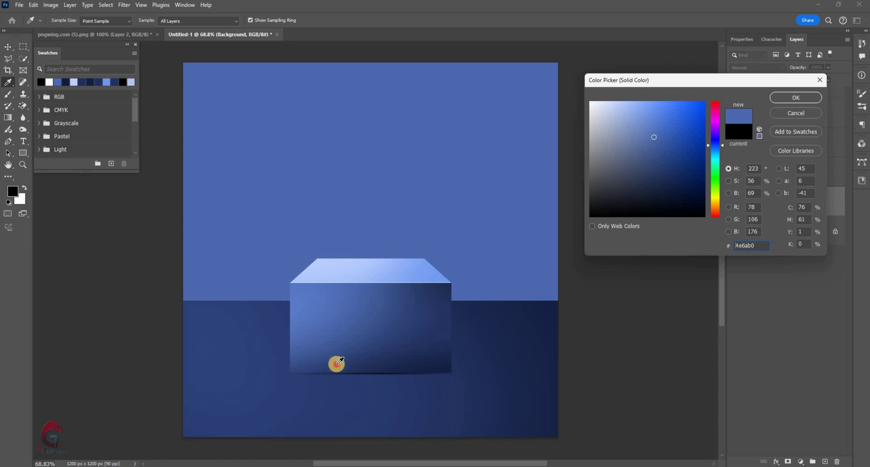
drag(336, 363, 340, 355)
key(Return)
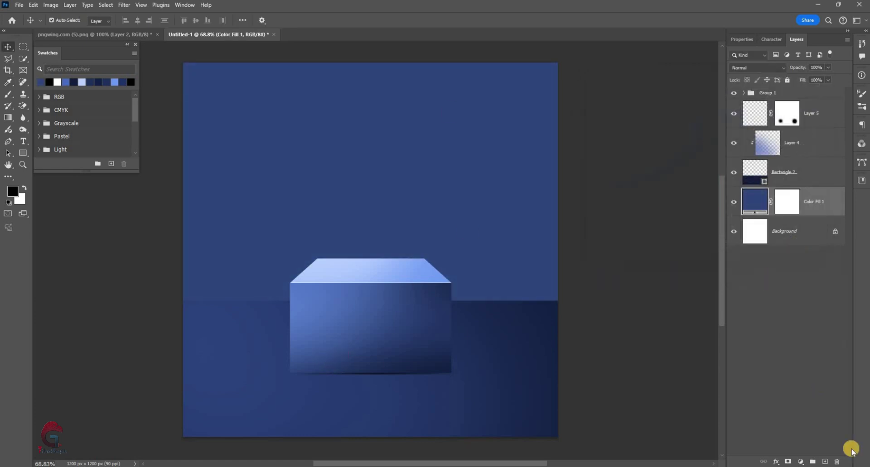
Add a dark navy 0d162f vertical gradient layer, with its end pulled up to darken the horizon
key(ctrl+shift+alt+n)
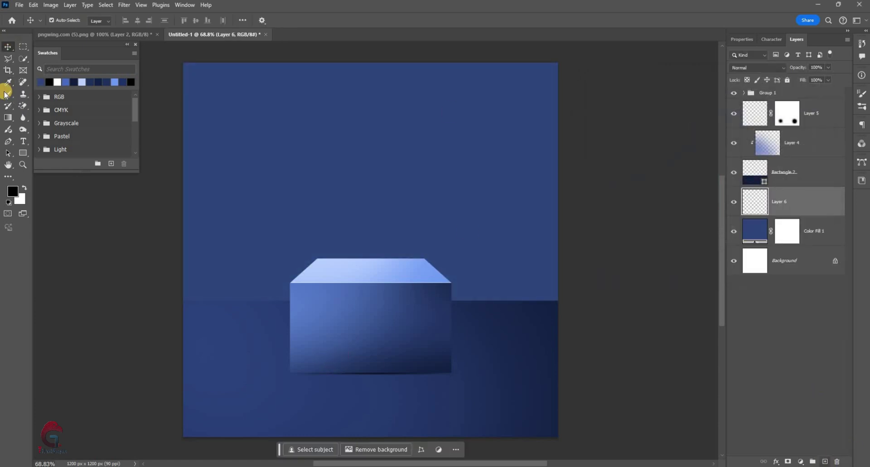
click(8, 118)
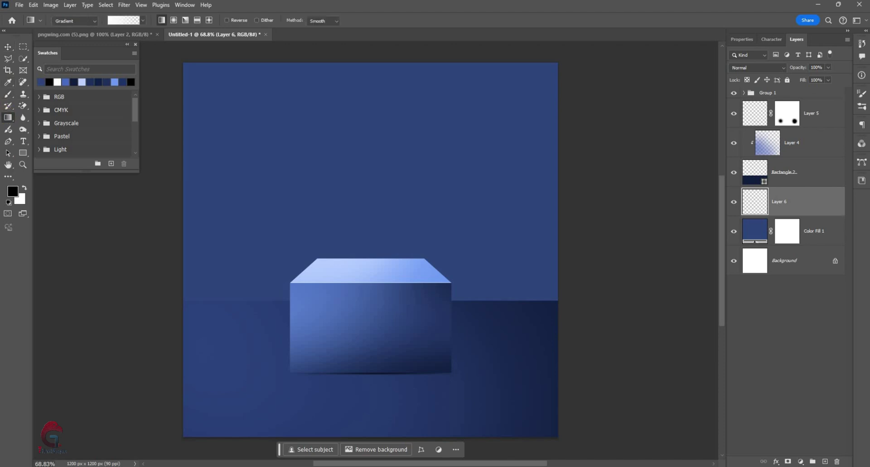
key(i)
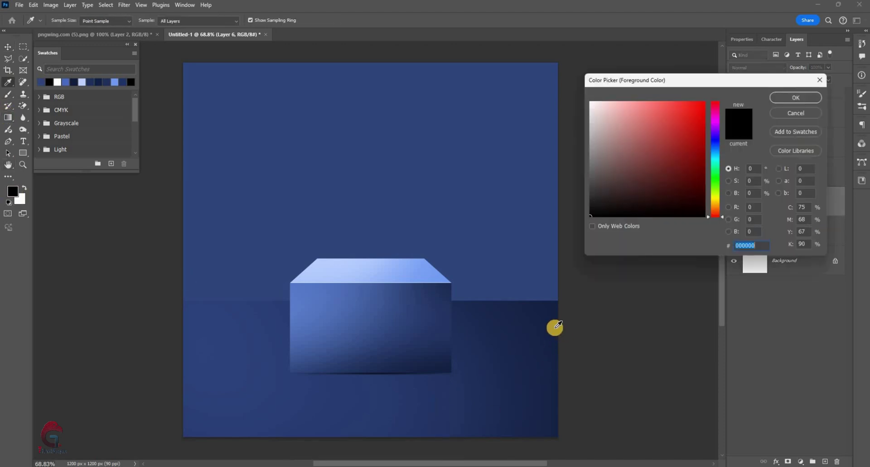
click(672, 197)
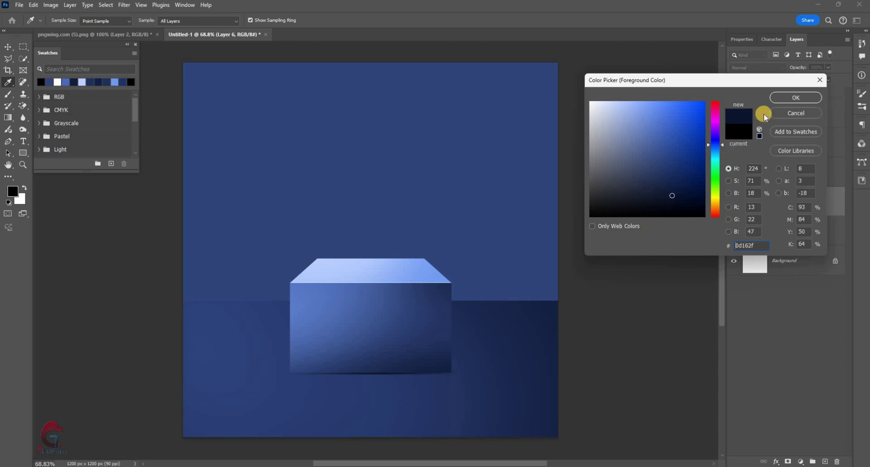
key(Return)
click(122, 21)
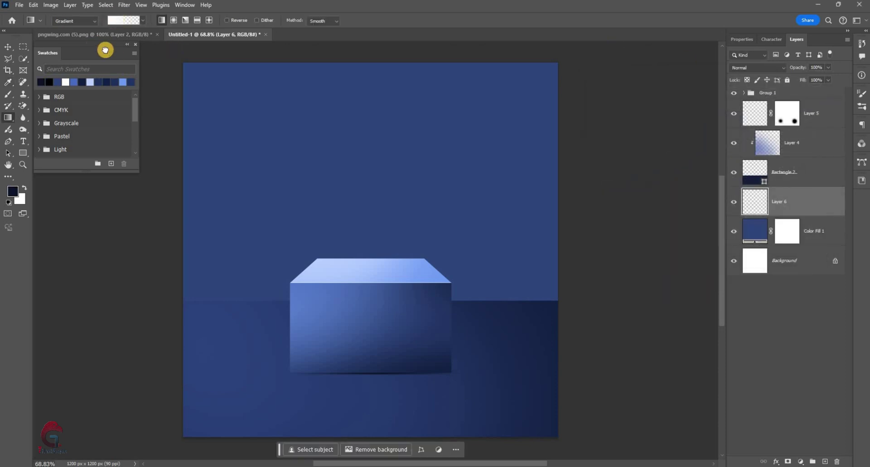
drag(368, 144, 375, 368)
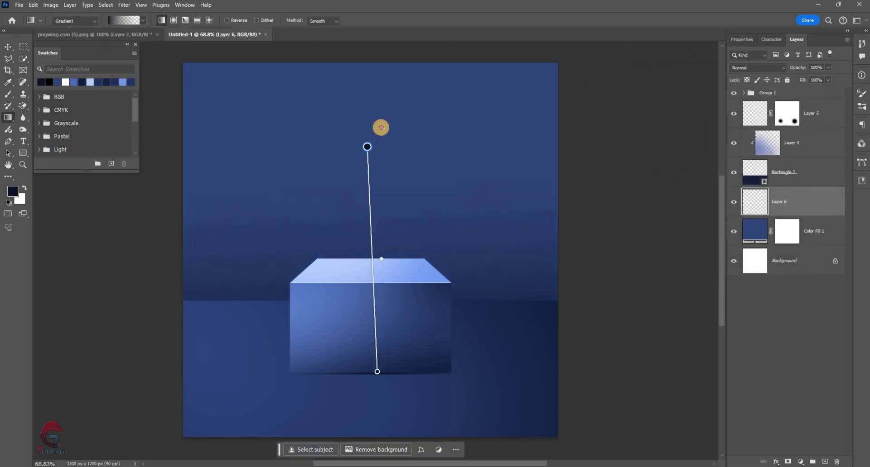
drag(379, 141, 379, 140)
drag(379, 369, 376, 315)
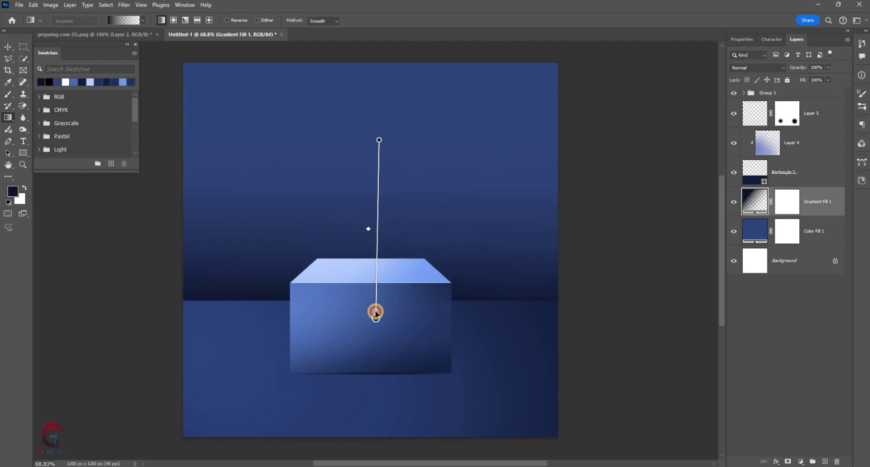
Paint a huge soft light-blue glow across the upper-left backdrop on a new layer
key(v)
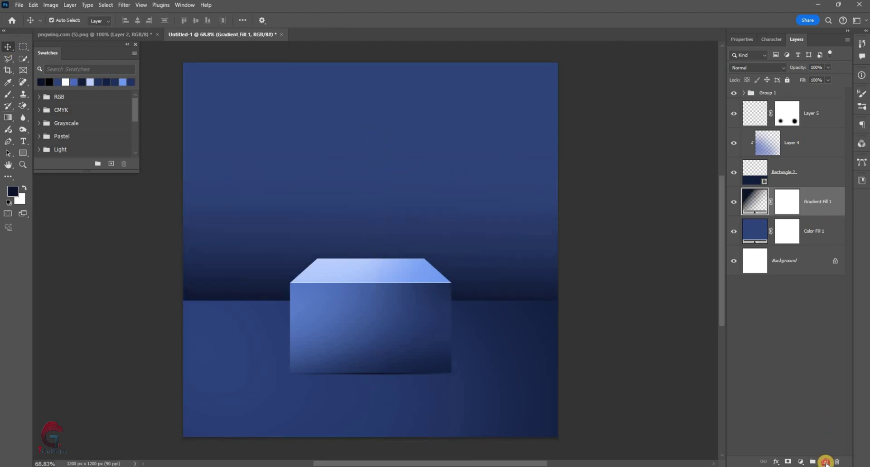
key(ctrl+shift+alt+n)
key(b)
mouse_move(336, 146)
mouse_down()
mouse_move(273, 177)
mouse_move(341, 242)
mouse_up()
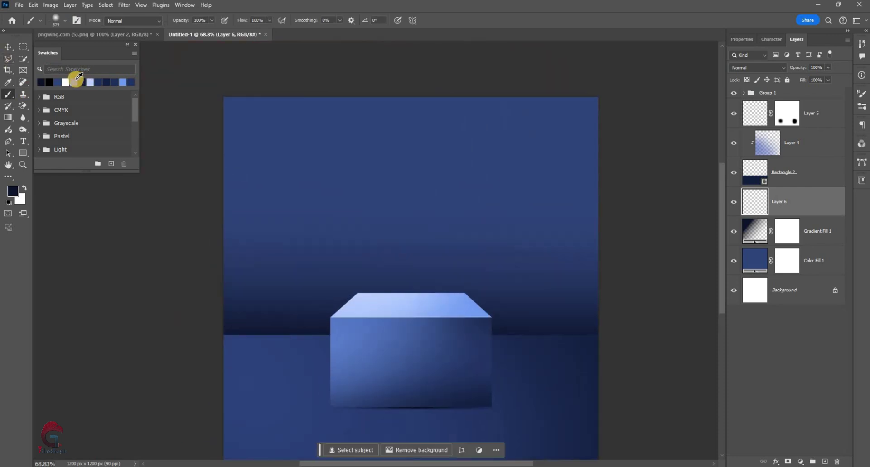
drag(266, 120, 282, 125)
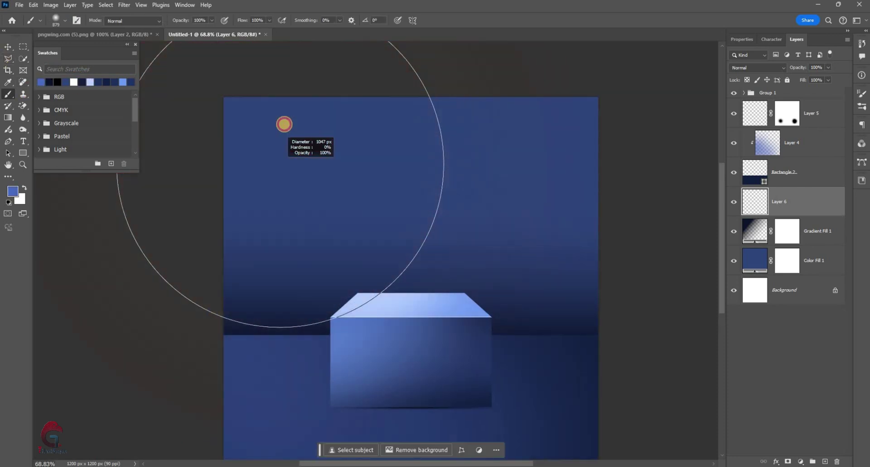
click(276, 122)
drag(257, 190, 355, 95)
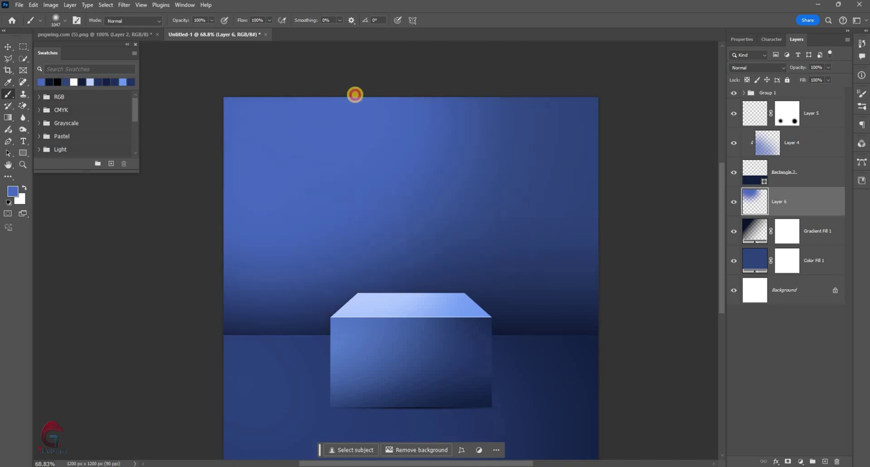
Set the glow layer's blend mode to Screen
key(v)
click(752, 68)
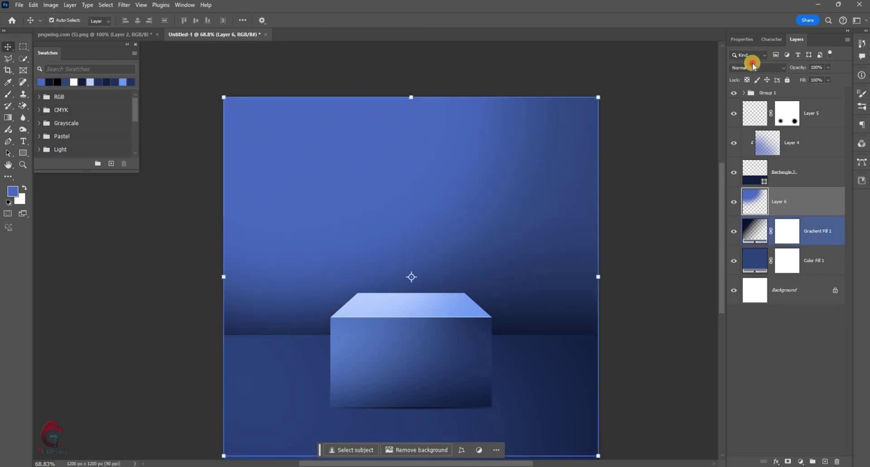
click(739, 154)
click(457, 267)
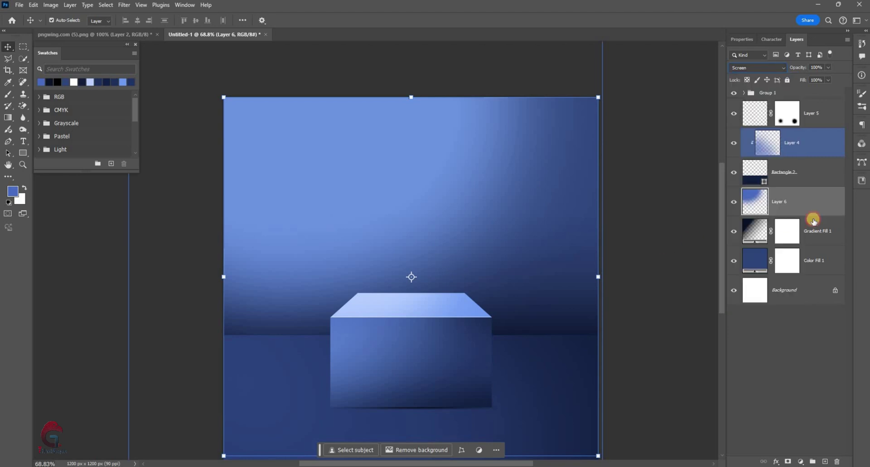
Duplicate the glow, enlarge the copy up and left, and add an empty layer above Layer 4
key(ctrl+j)
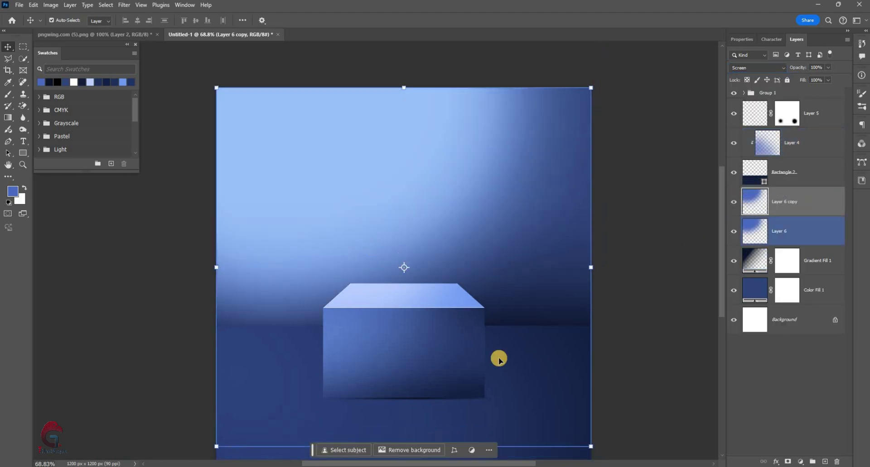
scroll(520, 376, down, 3)
key(ctrl+t)
drag(537, 398, 590, 450)
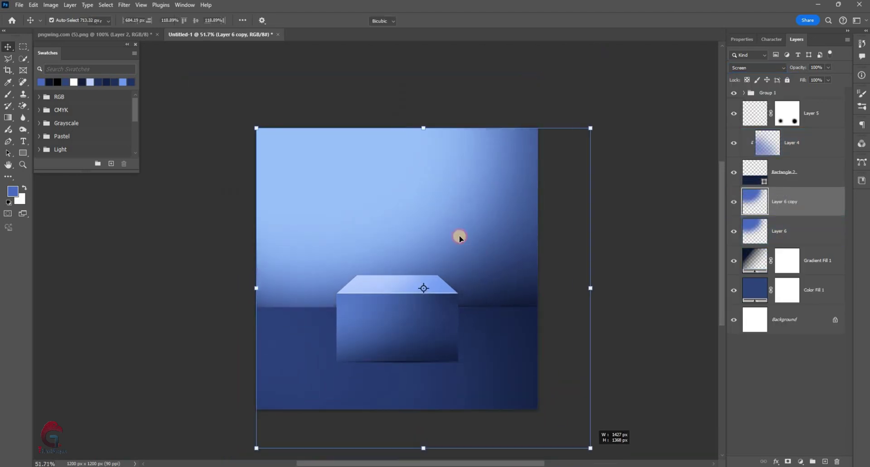
drag(470, 279, 420, 203)
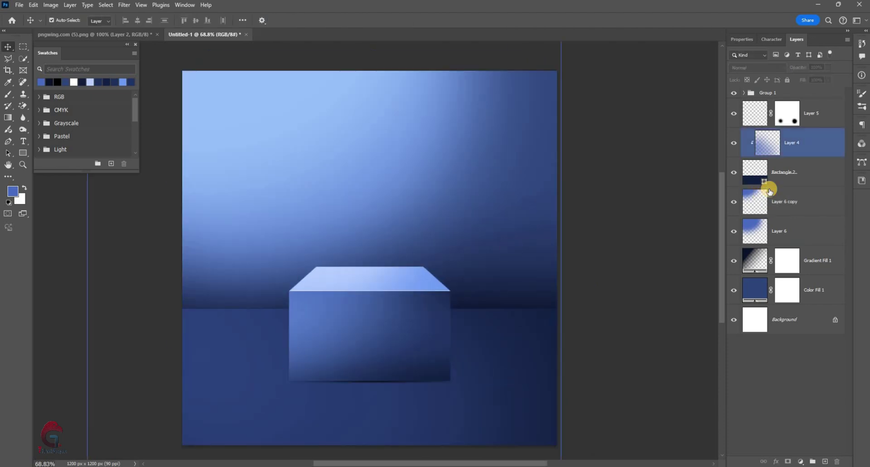
click(773, 181)
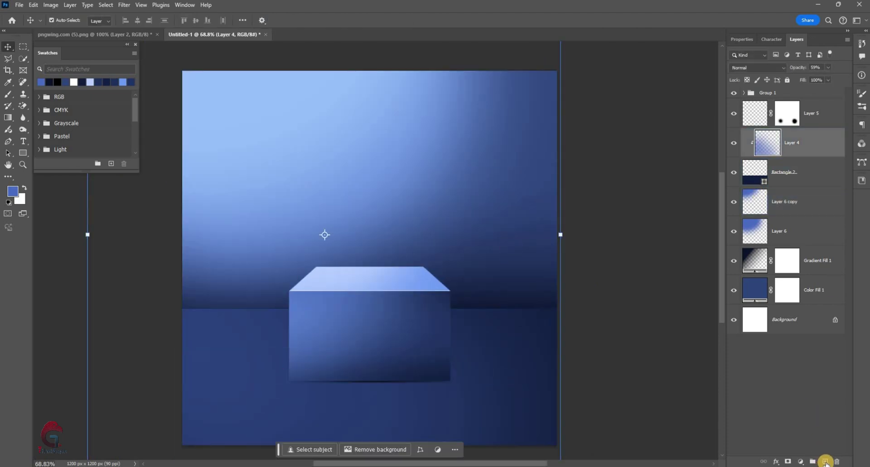
key(ctrl+shift+alt+n)
Clip Layer 7 to the floor layer and paint soft light blue, 748 px brush, left of and below the box
right_click(815, 348)
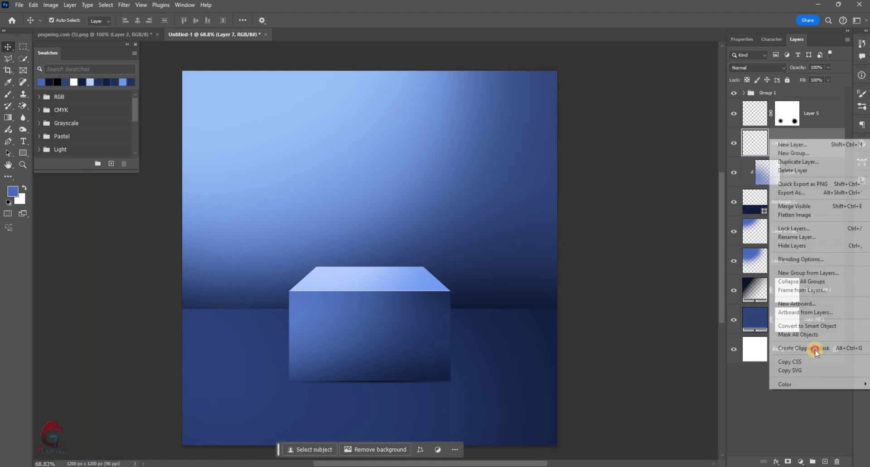
click(803, 348)
click(8, 94)
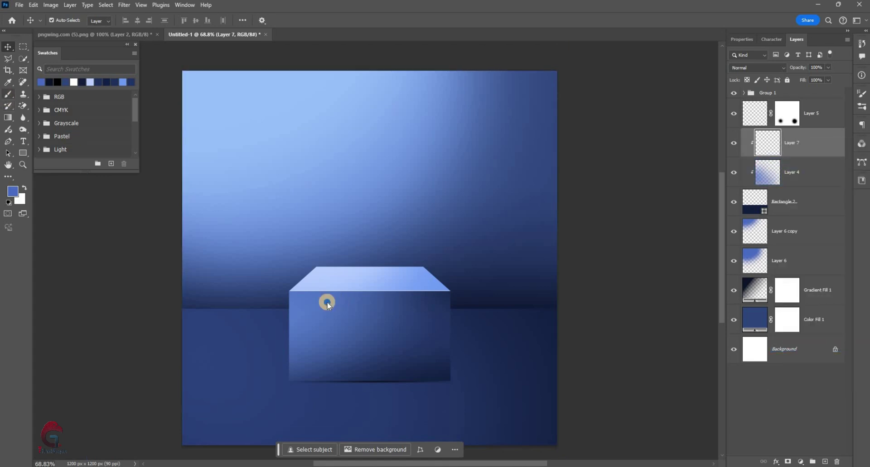
drag(284, 308, 306, 326)
scroll(216, 324, down, 2)
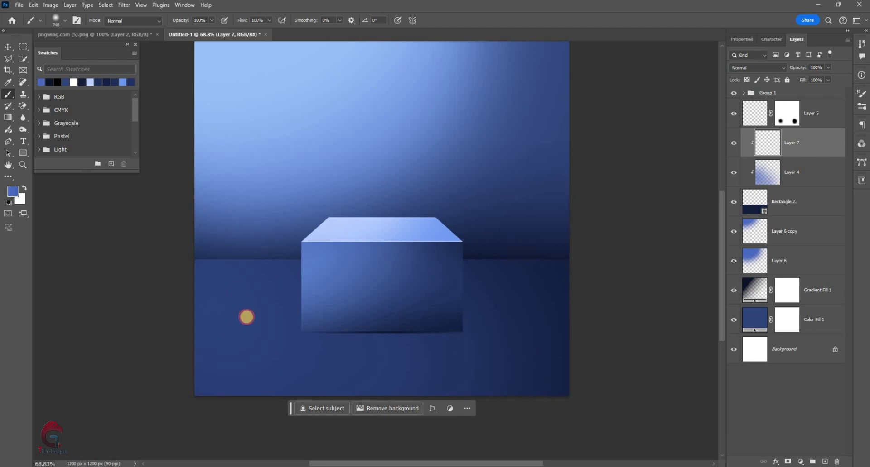
drag(246, 317, 310, 316)
drag(223, 314, 215, 318)
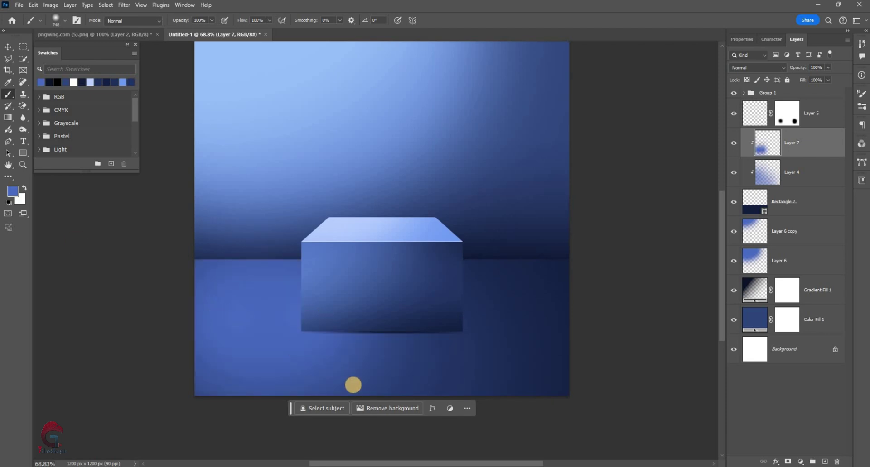
click(369, 357)
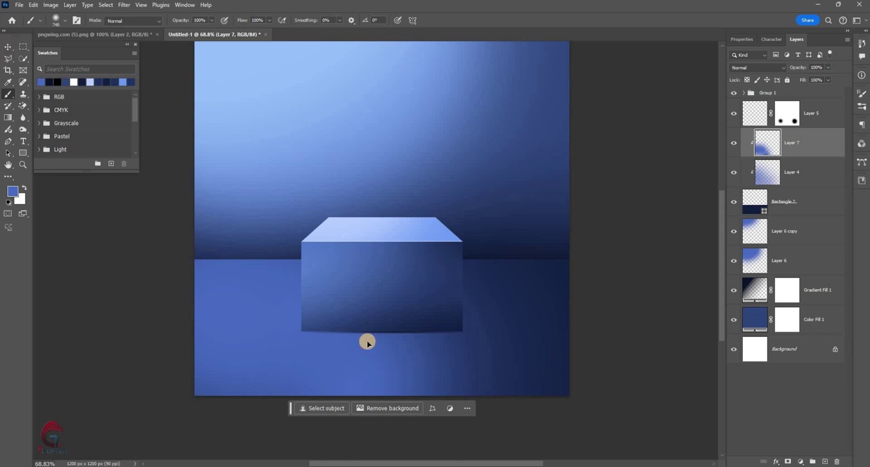
Bring up transform handles on the Layer 7 floor glow
key(v)
scroll(520, 133, down, 1)
key(alt+bracketleft)
key(alt+bracketleft)
key(alt+bracketleft)
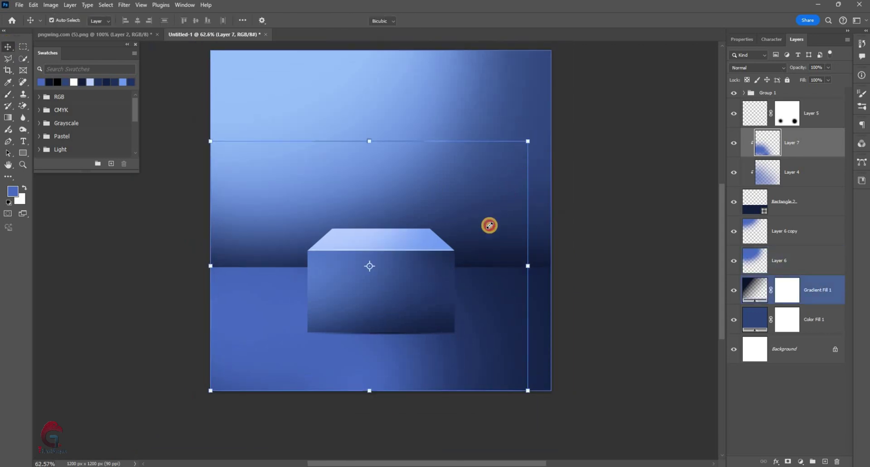
Scale Layer 7's glow, tilt it about 2°, stretch it wider and shift it lower left
drag(489, 226, 466, 292)
drag(559, 307, 586, 309)
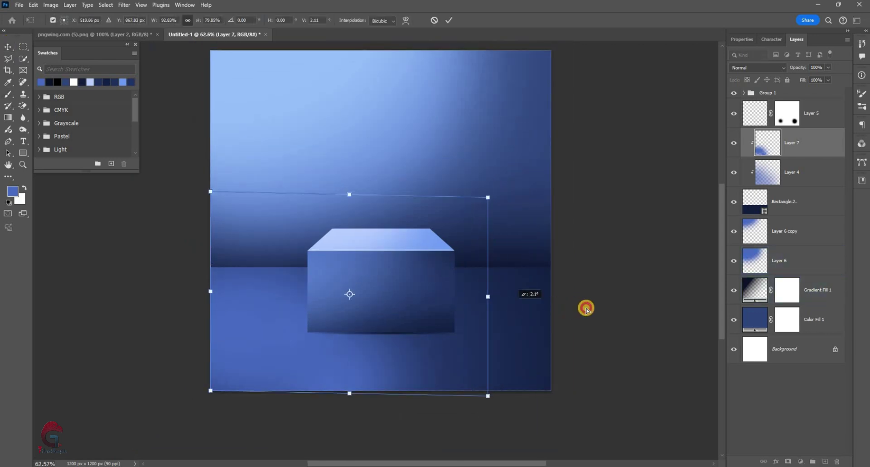
drag(479, 319, 425, 327)
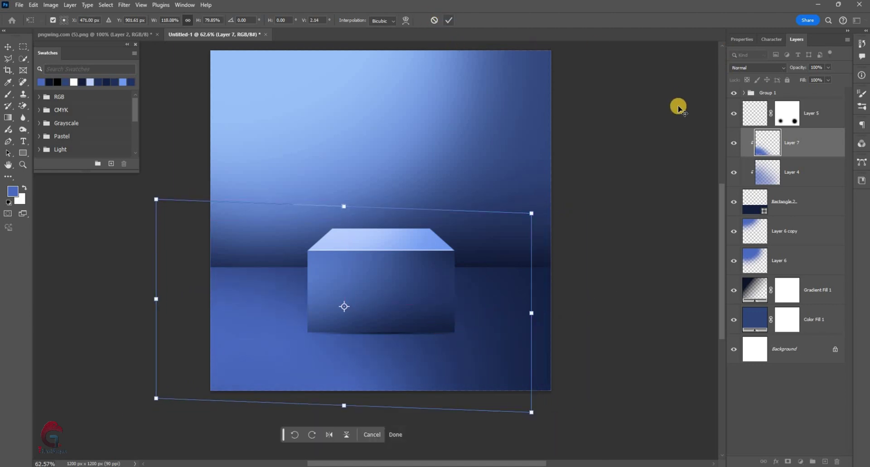
key(Return)
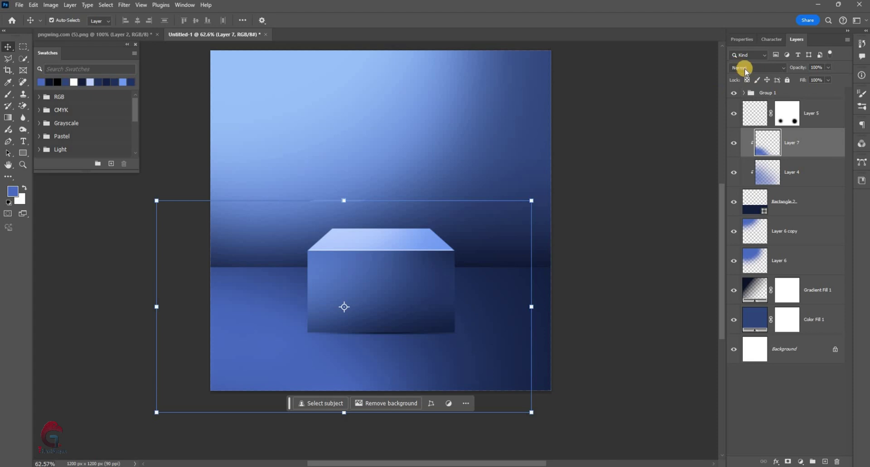
Set Layer 7 to Screen blending at 69% opacity
click(734, 154)
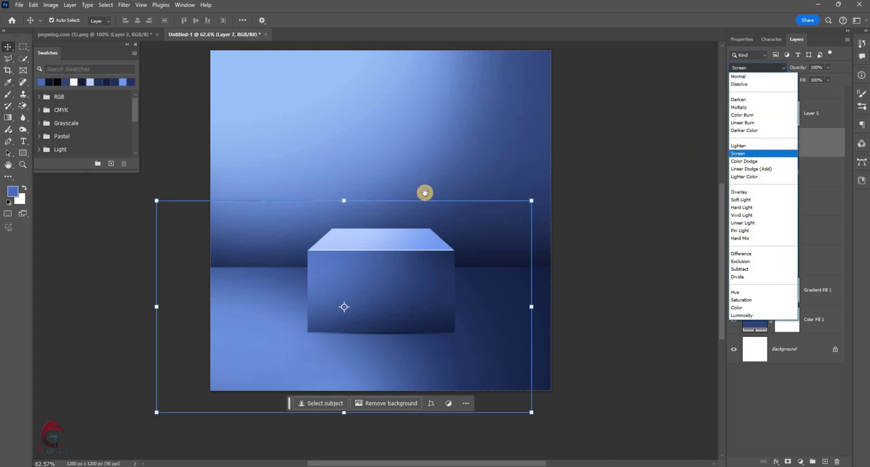
click(462, 181)
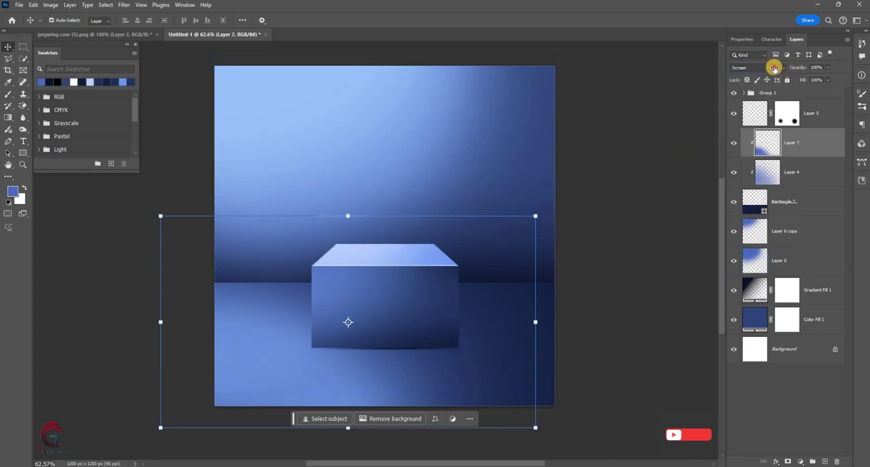
drag(795, 68, 797, 68)
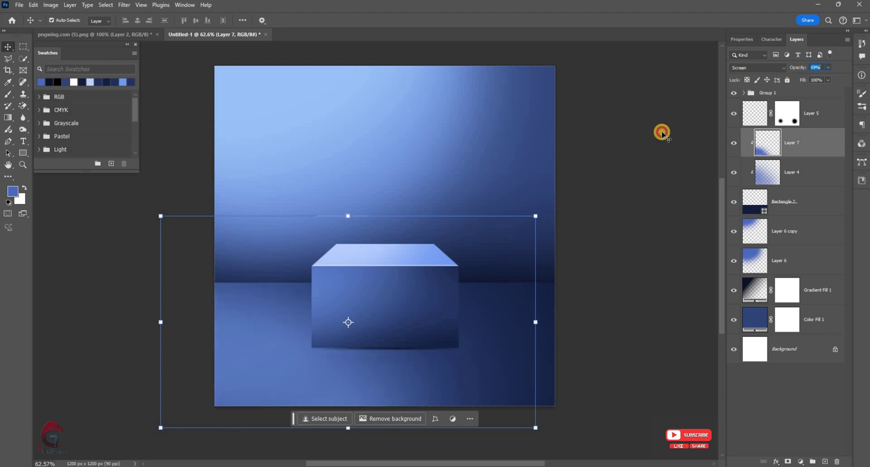
Duplicate the Layer 5 contact shadow twice, shifting the copies sideways under the podium
scroll(367, 348, up, 3)
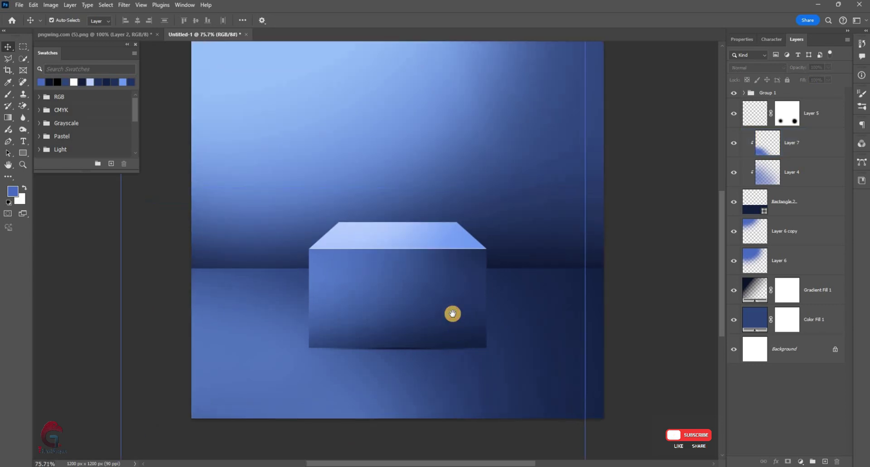
scroll(381, 312, up, 2)
scroll(331, 311, up, 2)
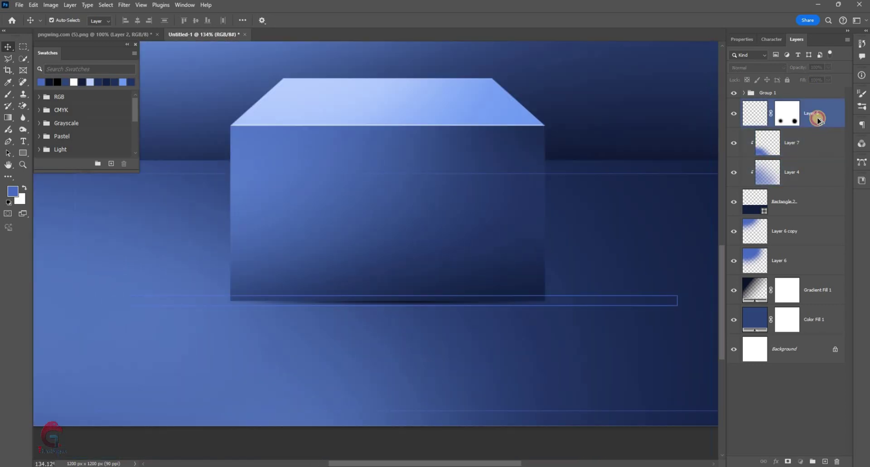
click(810, 119)
key(ctrl+j)
scroll(378, 304, up, 1)
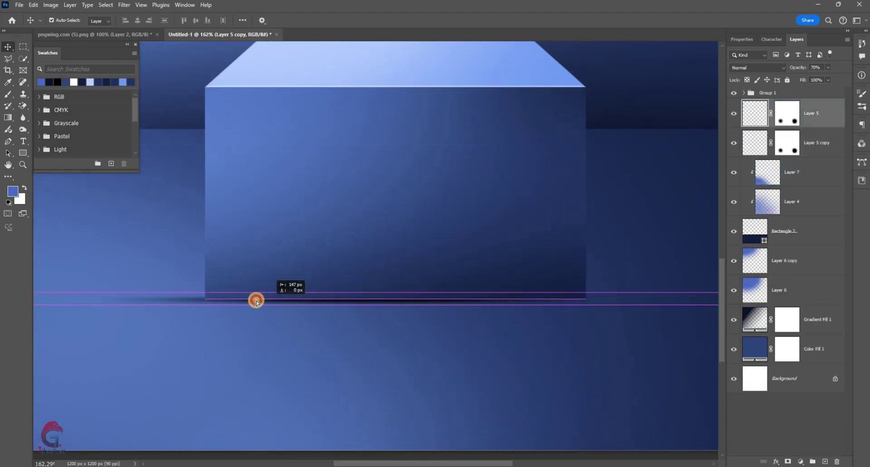
mouse_move(351, 304)
mouse_down()
mouse_move(228, 301)
mouse_move(515, 303)
mouse_up()
scroll(313, 299, down, 1)
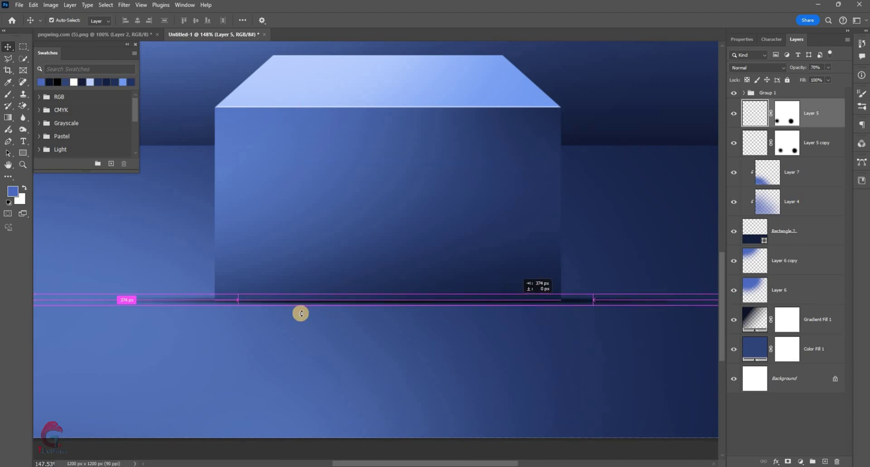
drag(300, 313, 301, 314)
scroll(518, 417, down, 2)
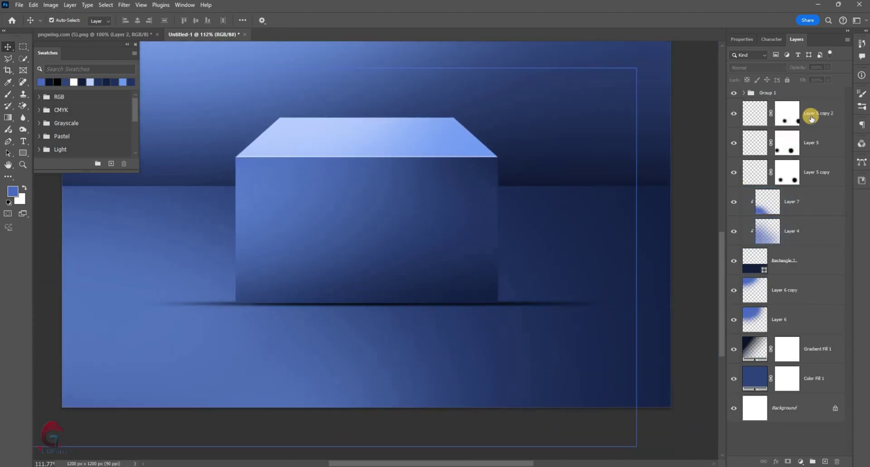
Select all three shadow layers and group them as Group 2
click(811, 116)
shift+click(815, 178)
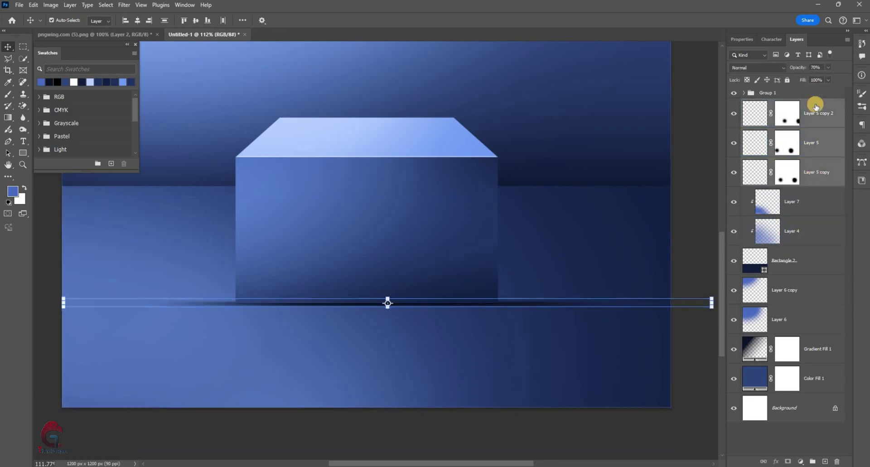
click(818, 116)
shift+click(822, 174)
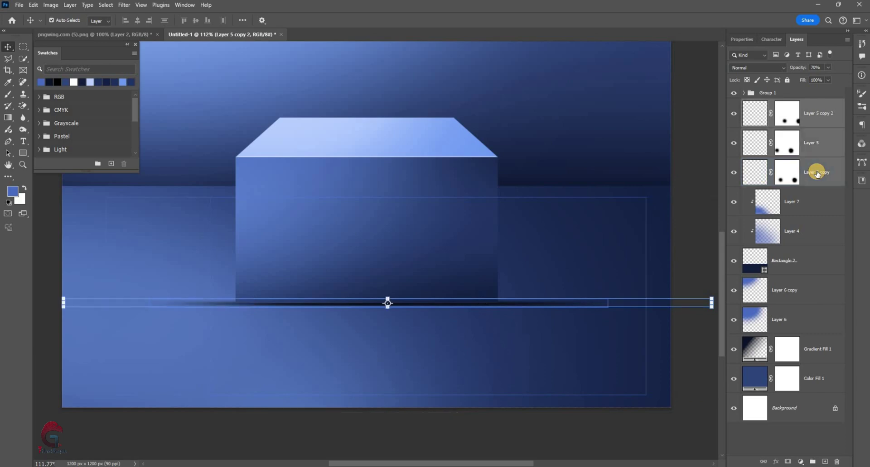
key(ctrl+g)
Add a layer mask to Group 2 and paint out the left shadow smear in black
click(788, 462)
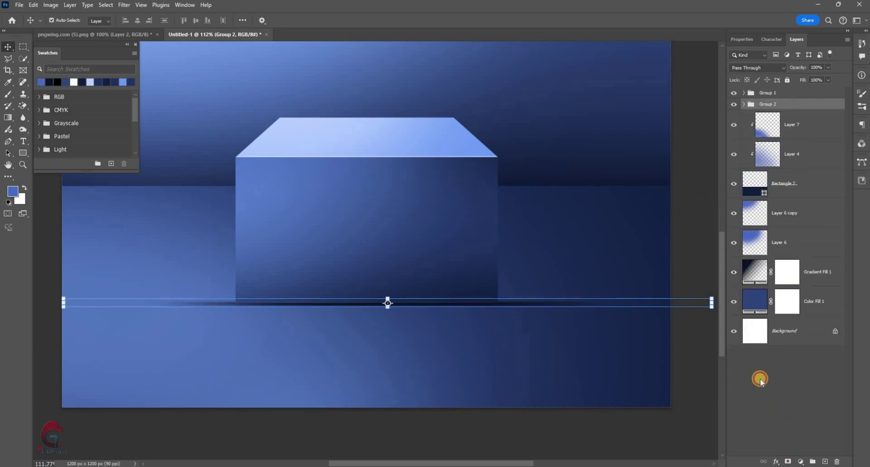
key(b)
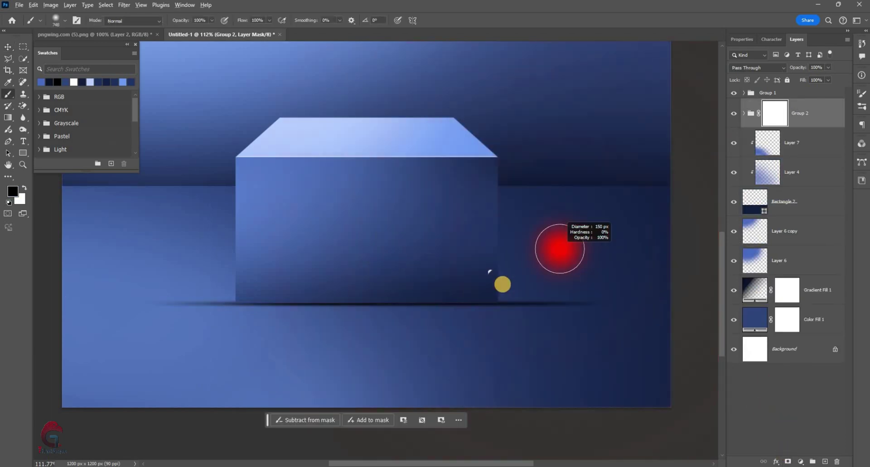
scroll(553, 348, up, 1)
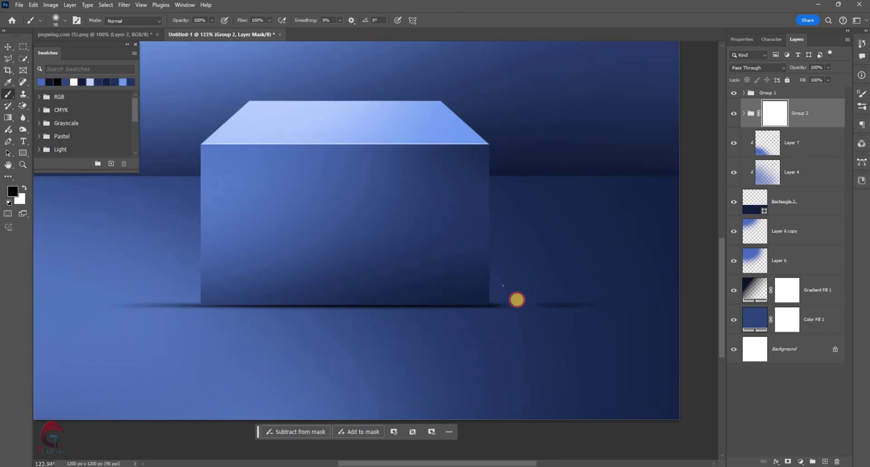
drag(112, 334, 217, 336)
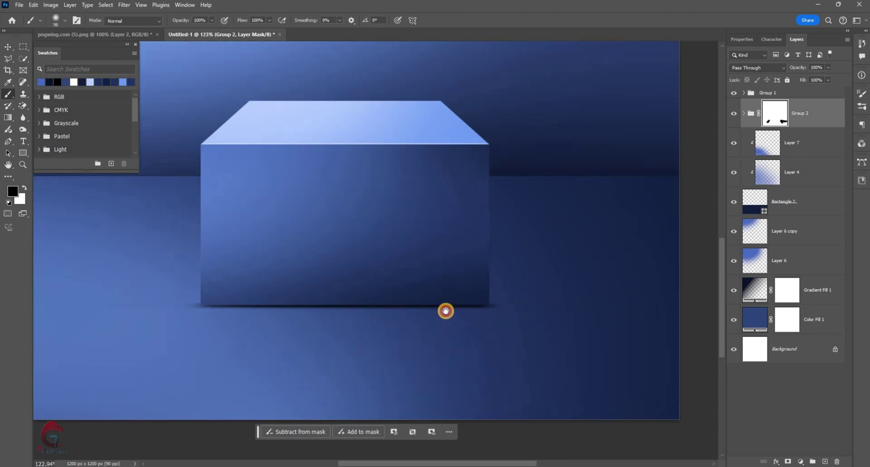
scroll(445, 310, down, 4)
Select Layer 7 through Color Fill 1 and group them as Group 3
key(v)
click(250, 343)
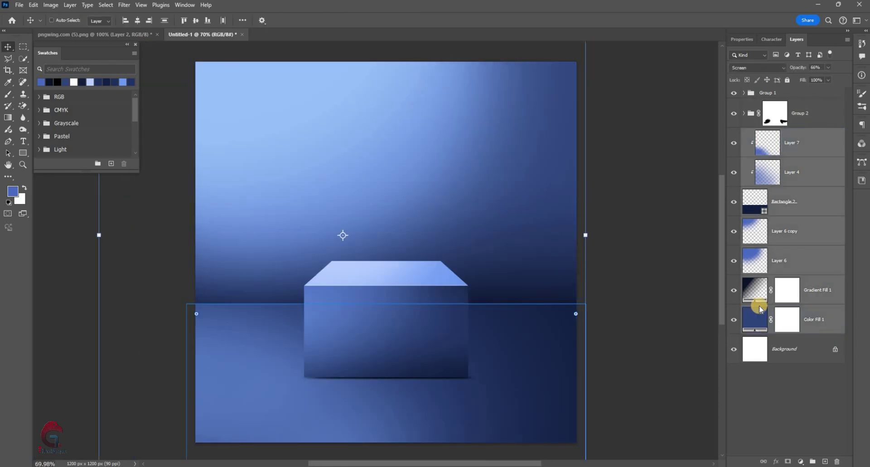
key(ctrl+g)
Drag the sapphire ring from the pngwing image into Untitled-1, nudge it down and scale it onto the podium
click(631, 167)
key(ctrl+Tab)
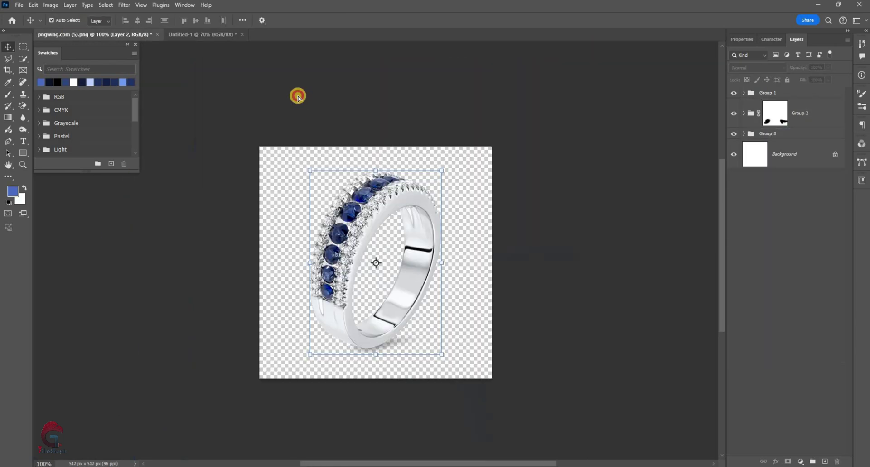
mouse_move(298, 94)
mouse_down()
mouse_move(332, 78)
mouse_move(388, 238)
mouse_move(372, 245)
mouse_move(376, 235)
mouse_up()
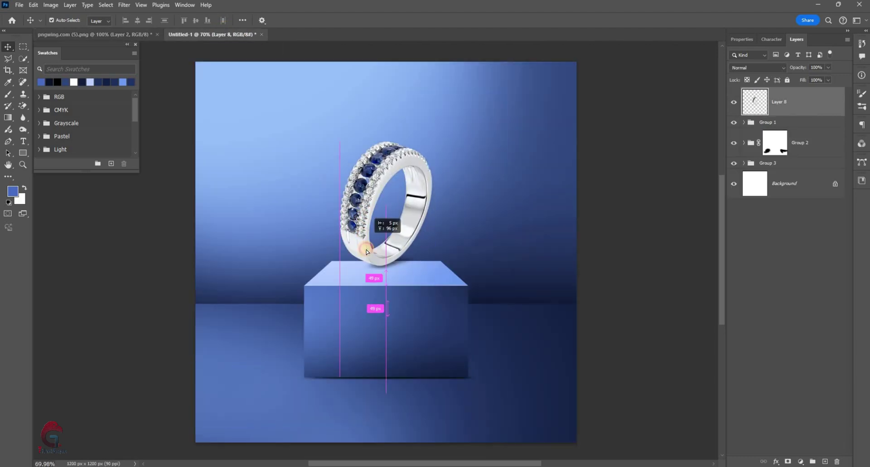
key(ctrl+t)
key(Down)
key(Down)
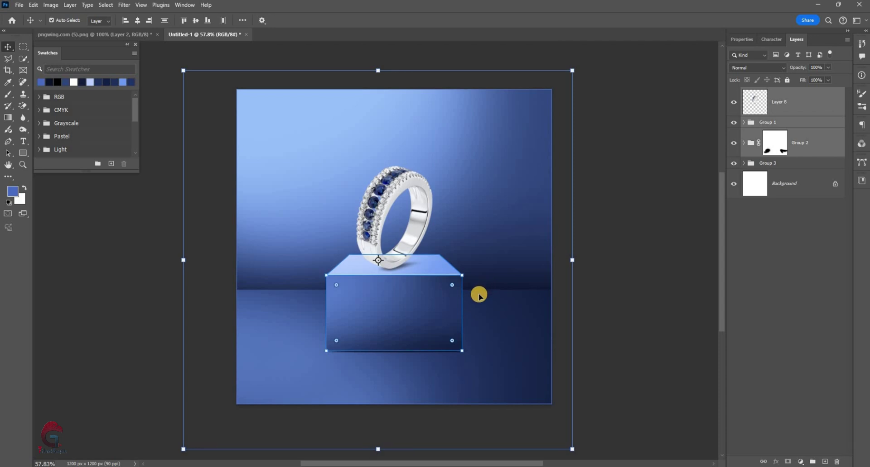
key(Down)
key(Down)
key(Down)
key(Down)
key(Down)
drag(572, 262, 567, 263)
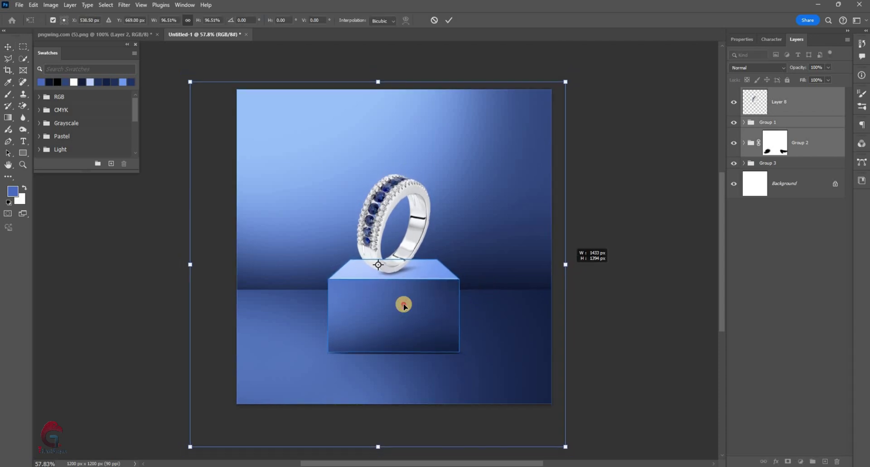
drag(402, 305, 399, 326)
click(449, 27)
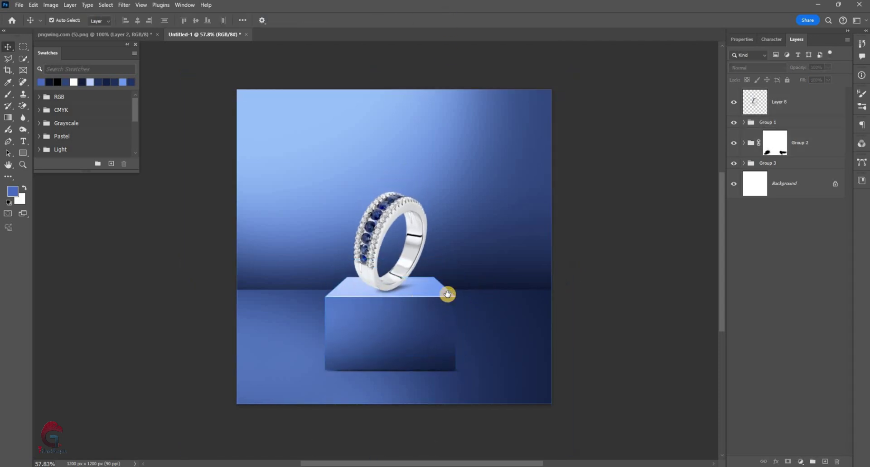
Shrink the ring further with its base on the podium, then add empty Layer 9 above it
scroll(439, 292, up, 3)
click(380, 158)
key(ctrl+t)
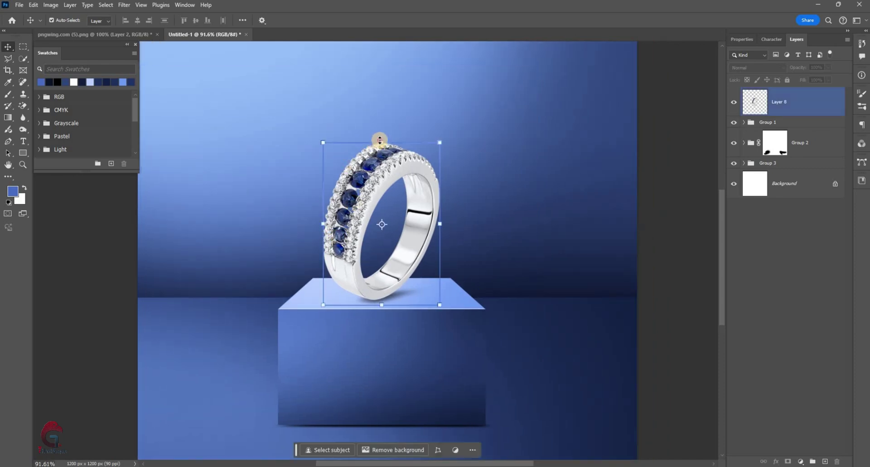
drag(381, 143, 382, 160)
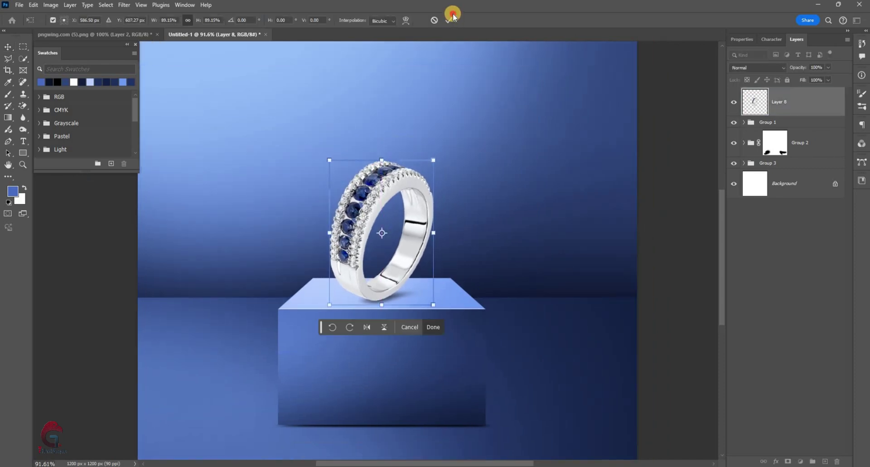
click(449, 20)
scroll(342, 222, up, 1)
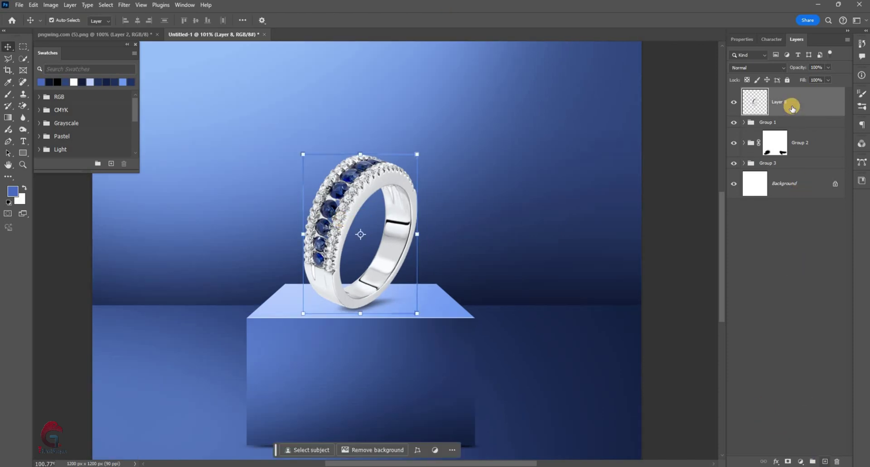
key(ctrl+shift+alt+n)
Clip Layer 9 to the ring, fill it with 50% Gray and set it to Overlay
right_click(796, 316)
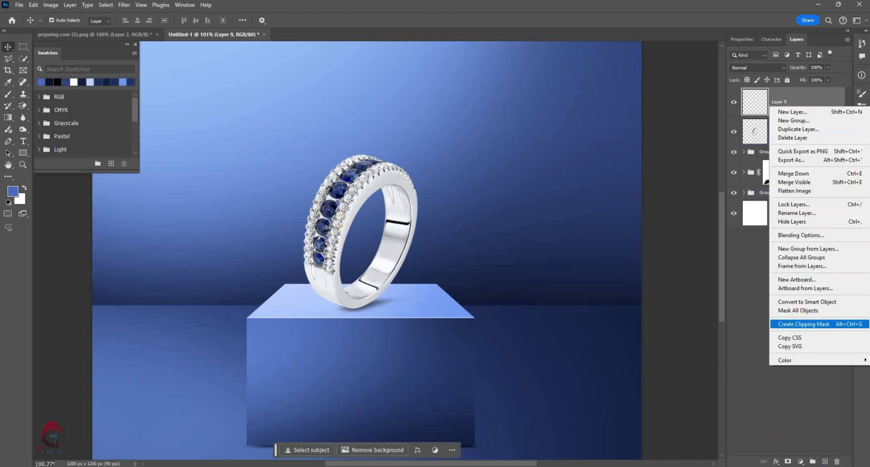
click(801, 324)
click(33, 4)
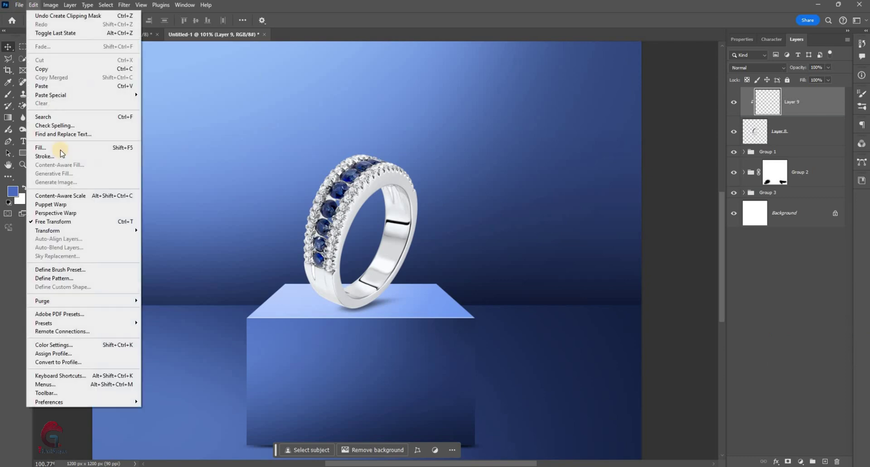
click(43, 148)
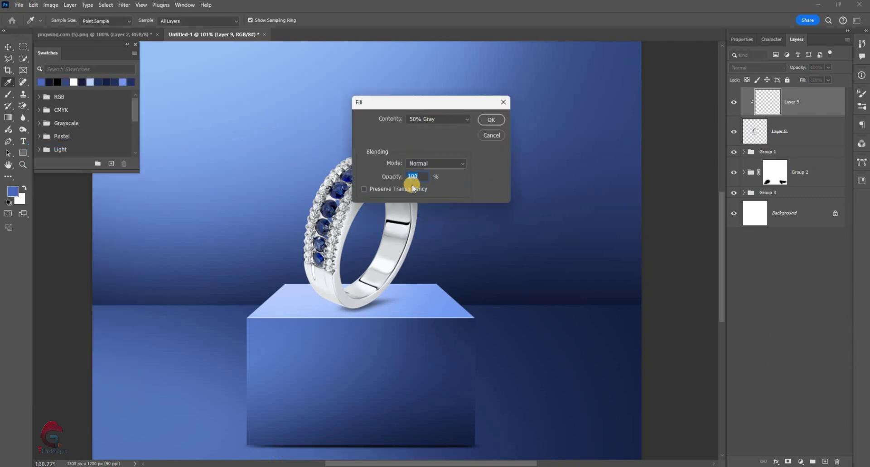
click(487, 122)
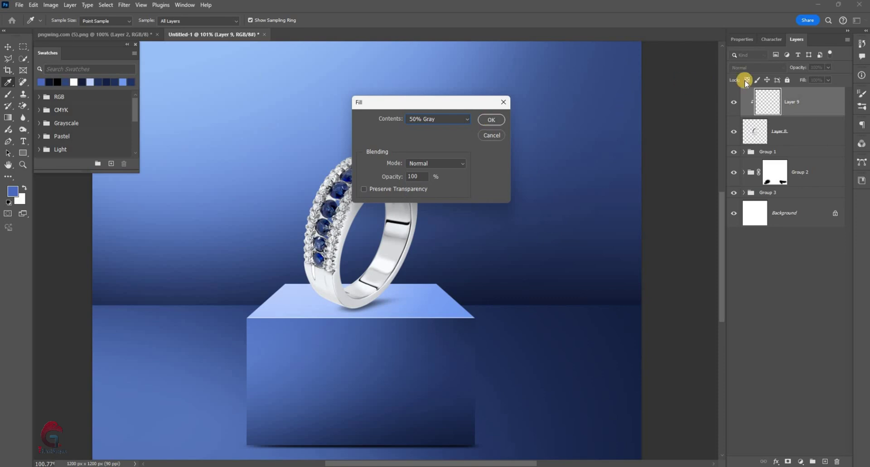
key(Return)
key(v)
click(757, 67)
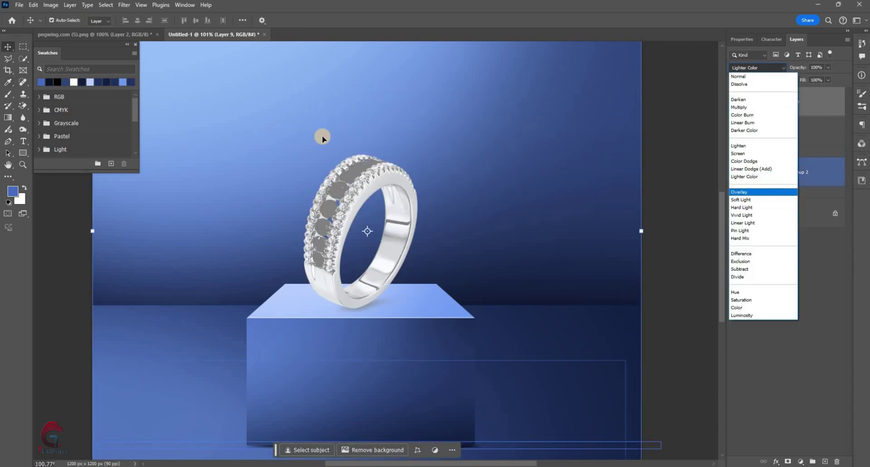
click(23, 129)
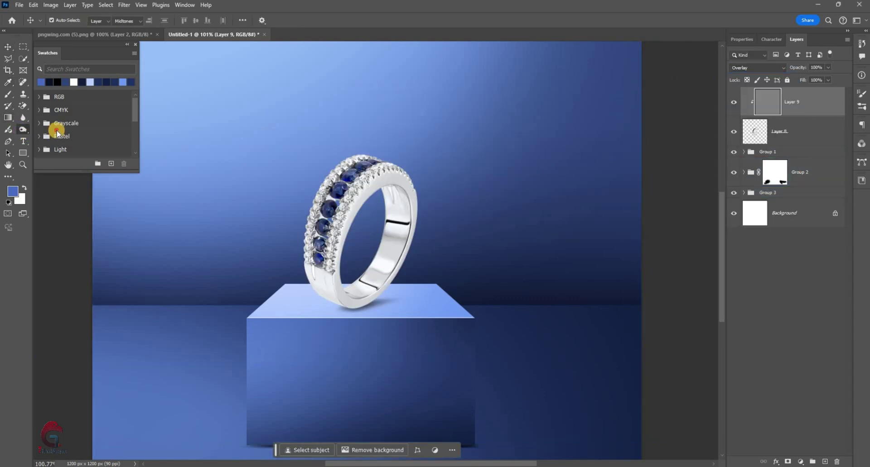
Dodge a highlight onto the ring's band with a smaller brush
scroll(344, 154, up, 3)
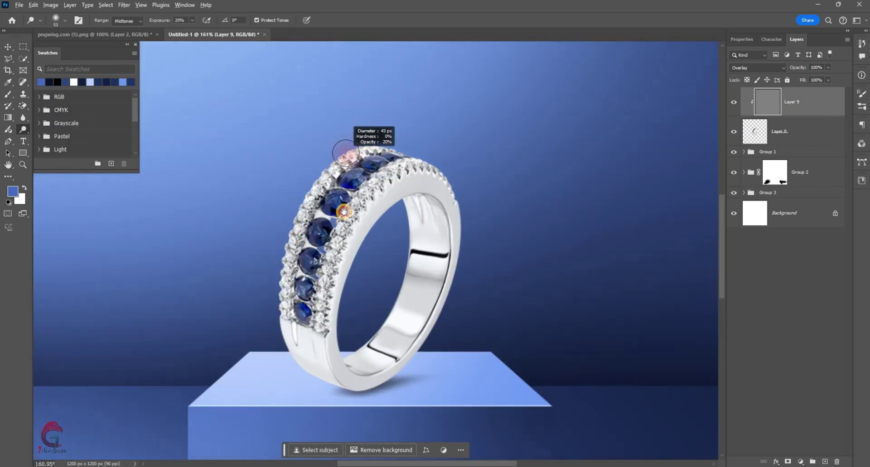
drag(343, 212, 391, 193)
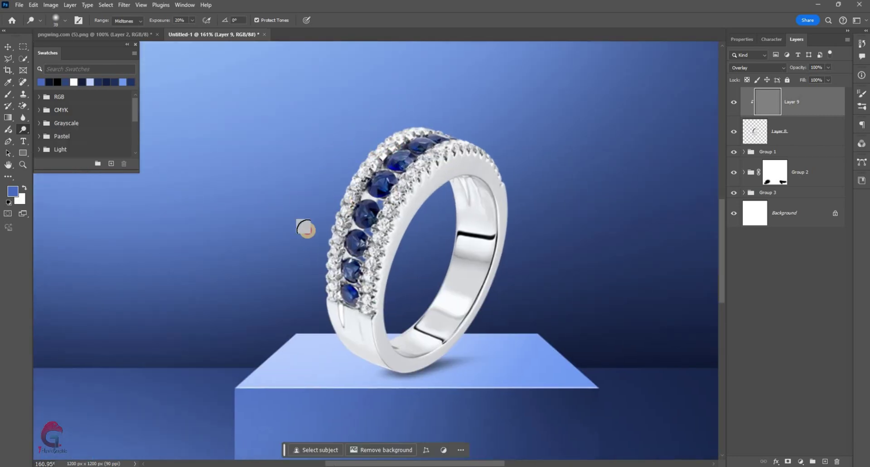
scroll(456, 126, up, 1)
drag(456, 146, 359, 169)
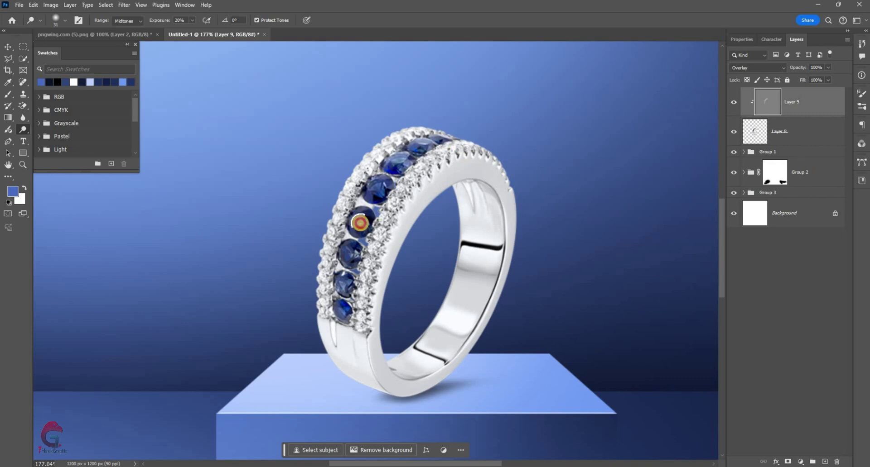
key(bracketleft)
drag(352, 202, 336, 215)
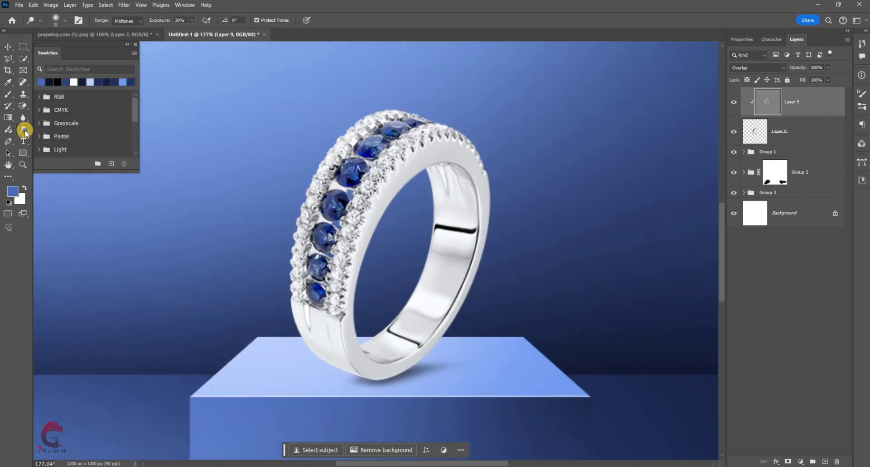
Burn shading into the ring's inner band with exposure raised to about 27%
right_click(23, 129)
click(58, 138)
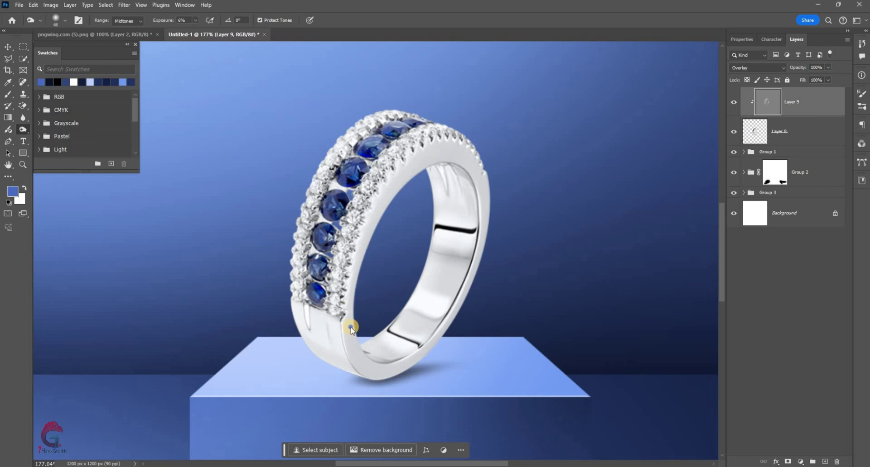
scroll(355, 382, down, 1)
scroll(338, 380, up, 2)
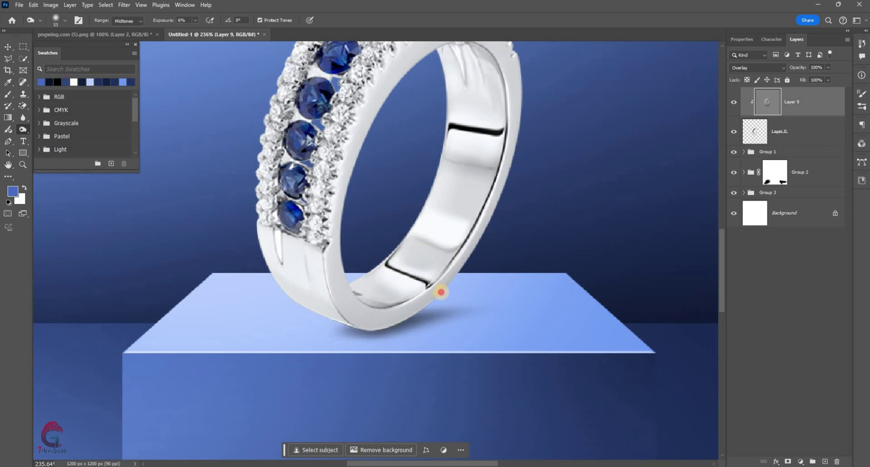
scroll(469, 101, up, 2)
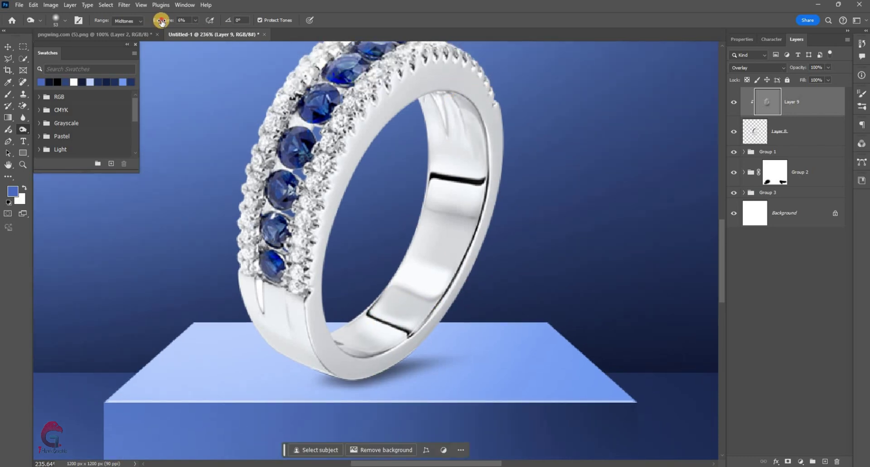
drag(162, 22, 167, 22)
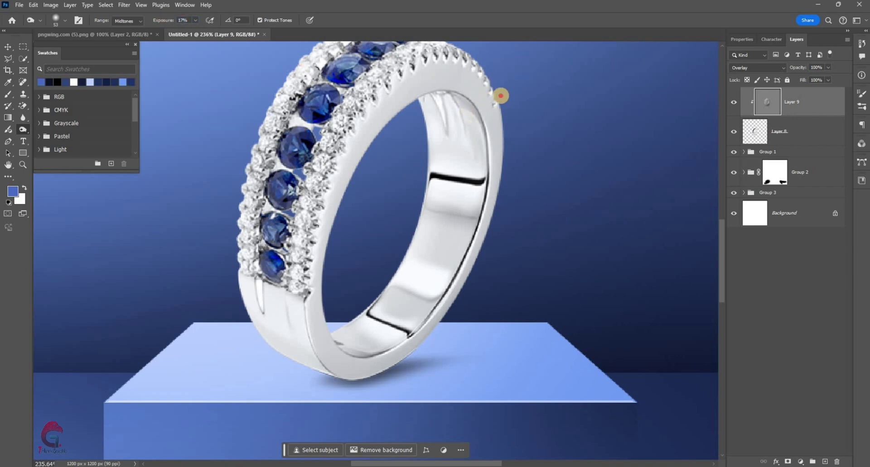
scroll(489, 239, down, 1)
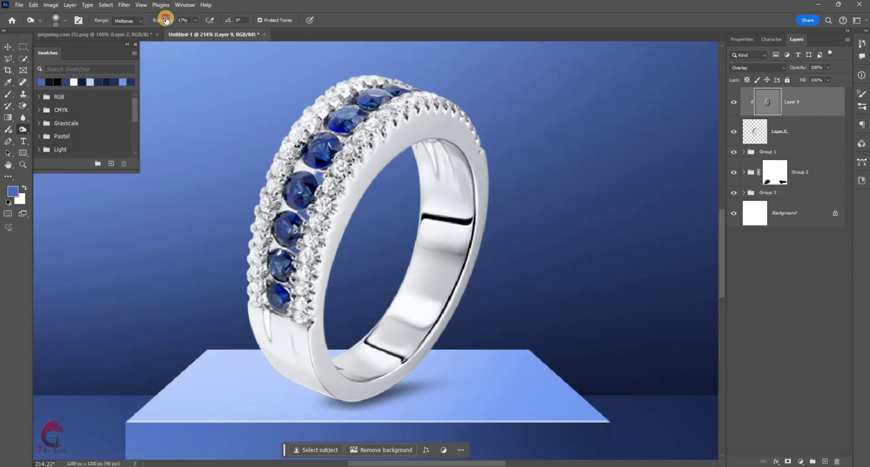
drag(166, 20, 171, 20)
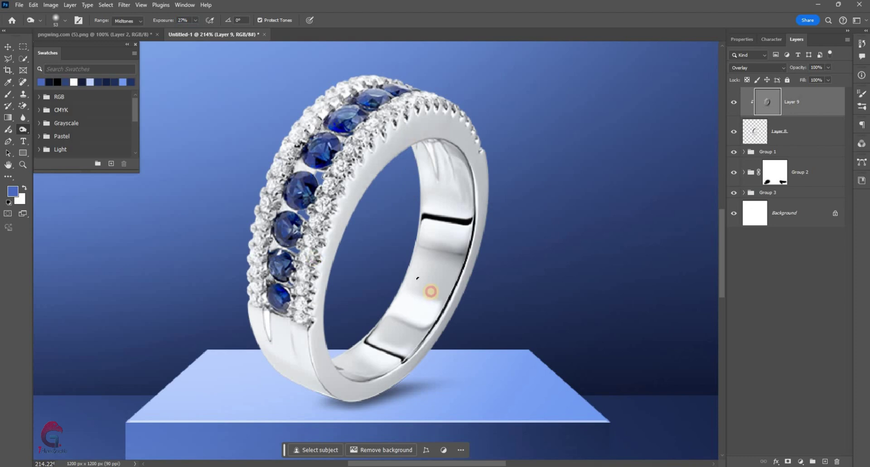
drag(431, 292, 418, 369)
Toggle the Overlay layer to compare the ring with and without the shading
scroll(381, 400, down, 1)
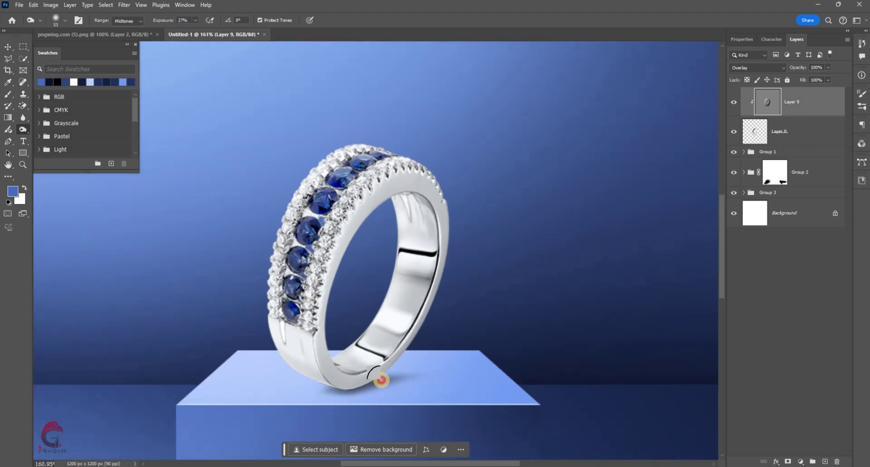
scroll(376, 379, down, 1)
key(v)
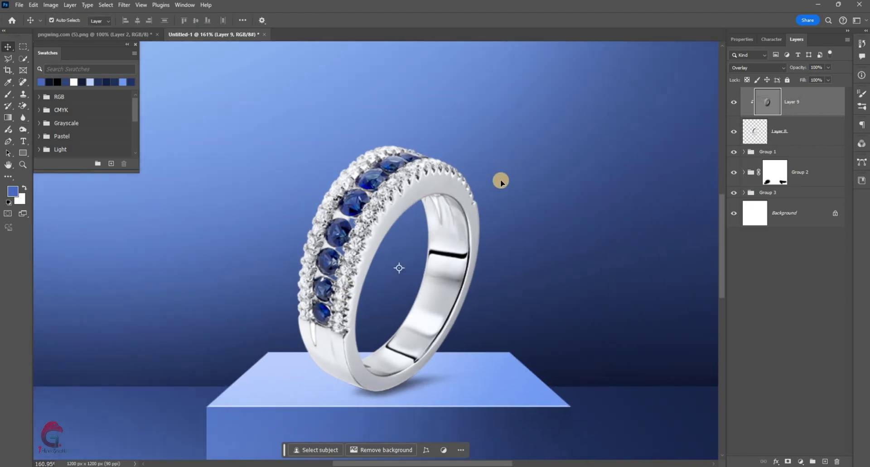
scroll(501, 181, down, 2)
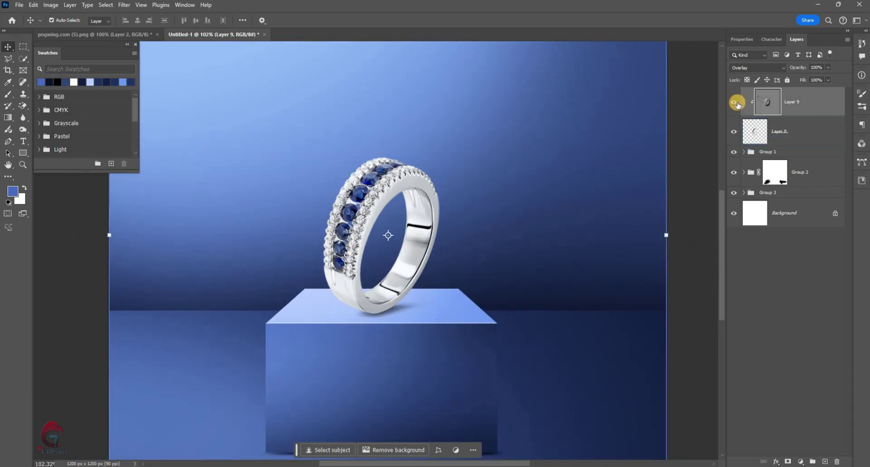
click(735, 102)
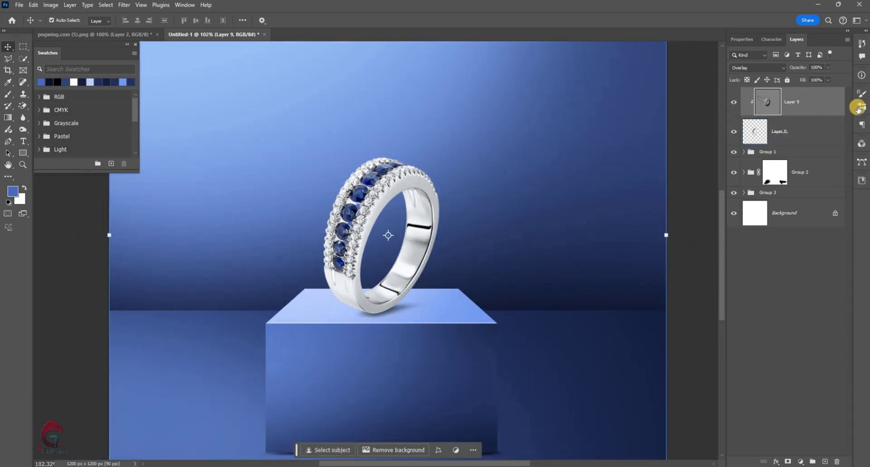
scroll(389, 290, down, 1)
Add an Exposure adjustment to Layer 8 with exposure -0.57 and gamma 0.85
click(748, 132)
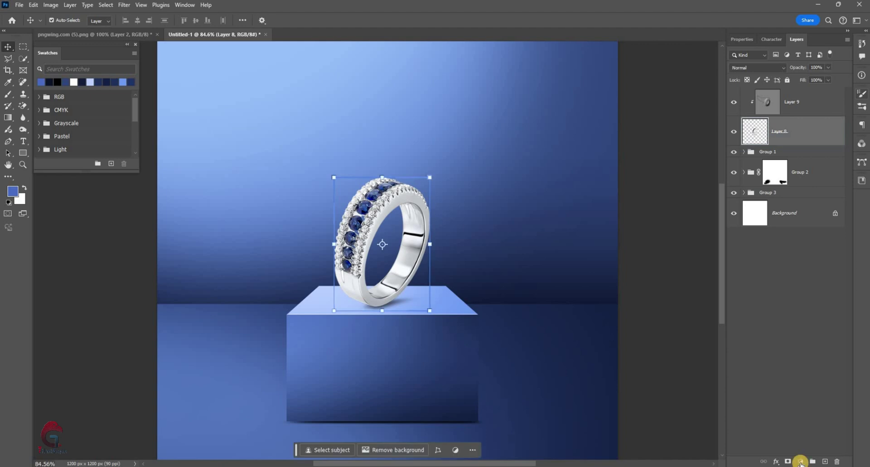
click(801, 462)
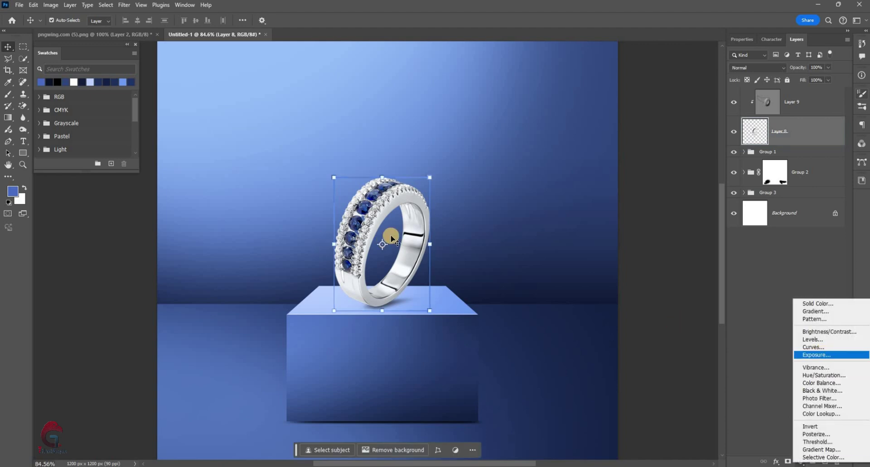
key(Return)
scroll(392, 238, up, 3)
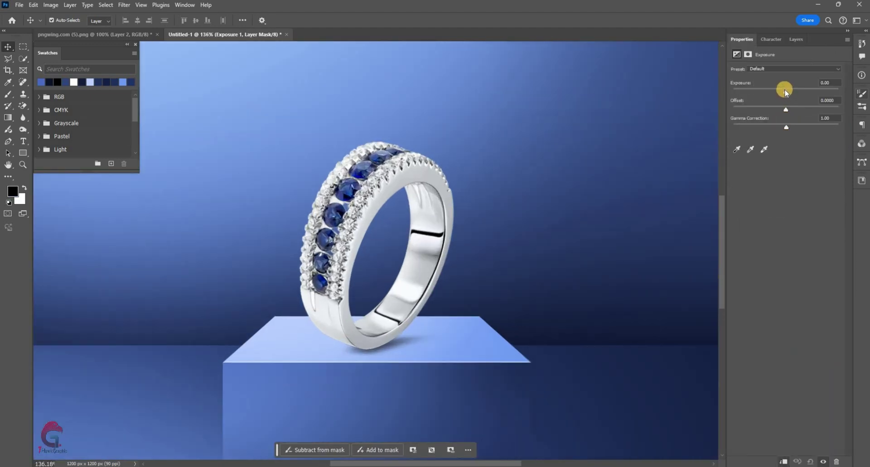
drag(783, 90, 785, 91)
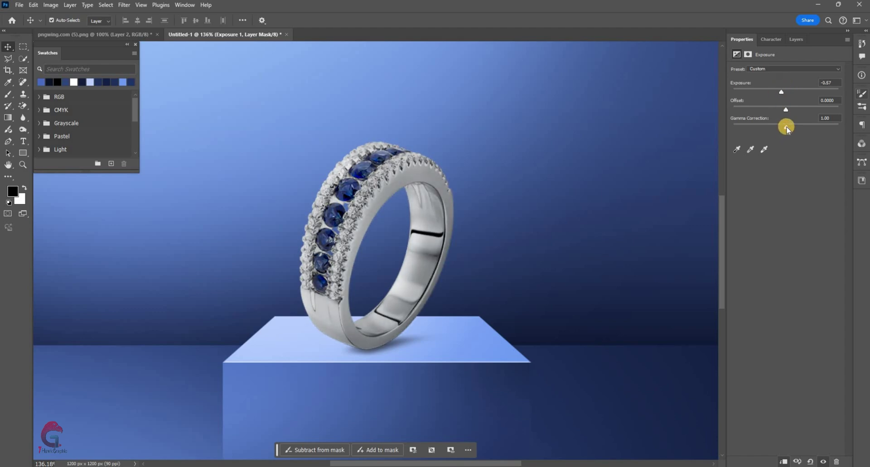
drag(793, 125, 793, 125)
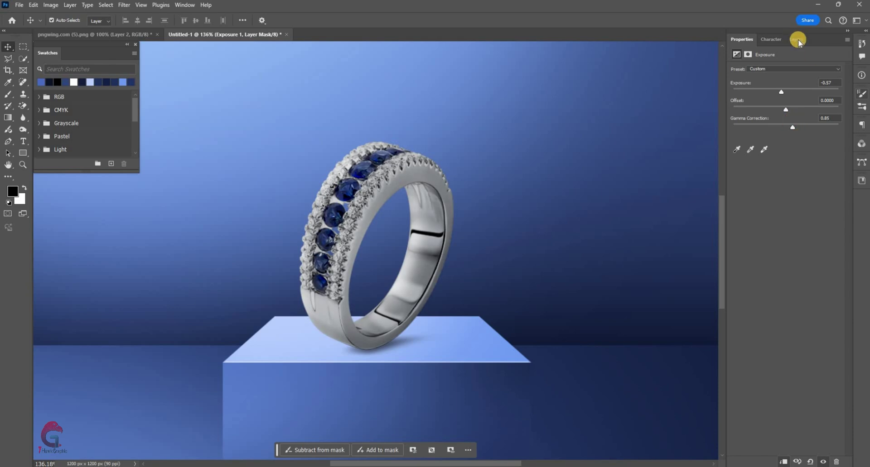
Invert the Exposure mask and ready the Brush with white as the painting colour
key(F7)
key(ctrl+plus)
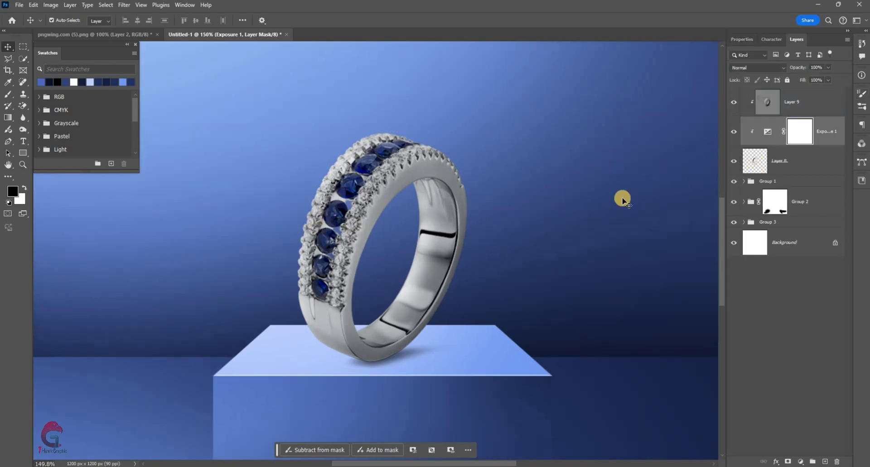
key(ctrl)
key(ctrl+i)
key(b)
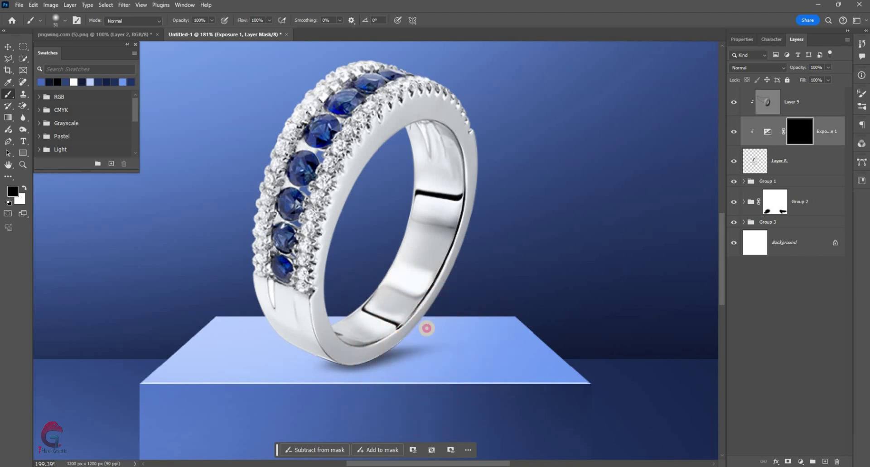
scroll(424, 331, up, 3)
key(x)
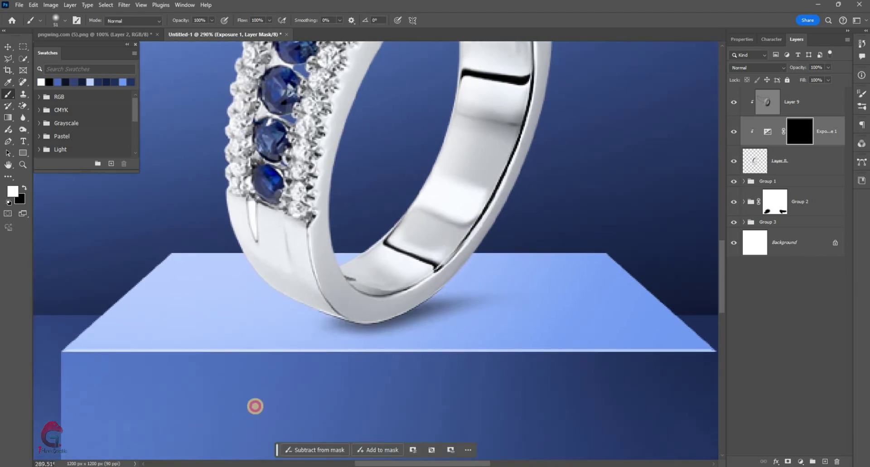
Paint white along the ring's band to reveal the exposure effect, undoing a stray stroke under the base
drag(376, 320, 447, 295)
key(ctrl+z)
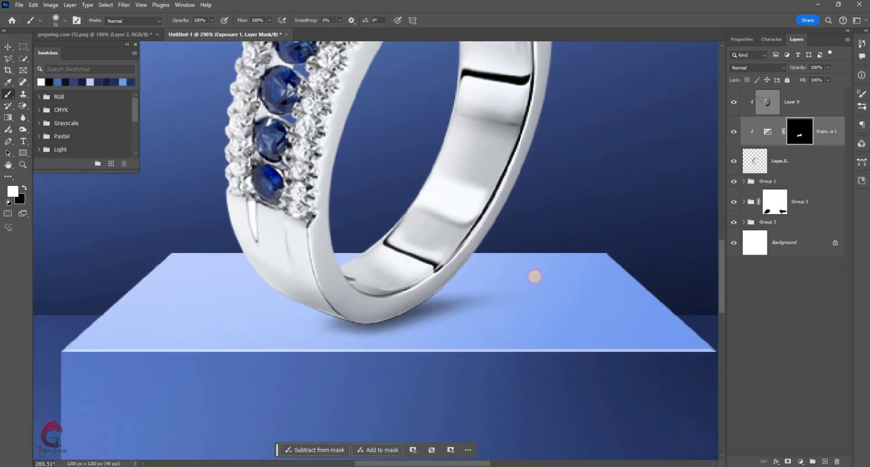
key(ctrl+z)
scroll(524, 246, down, 1)
scroll(547, 164, down, 2)
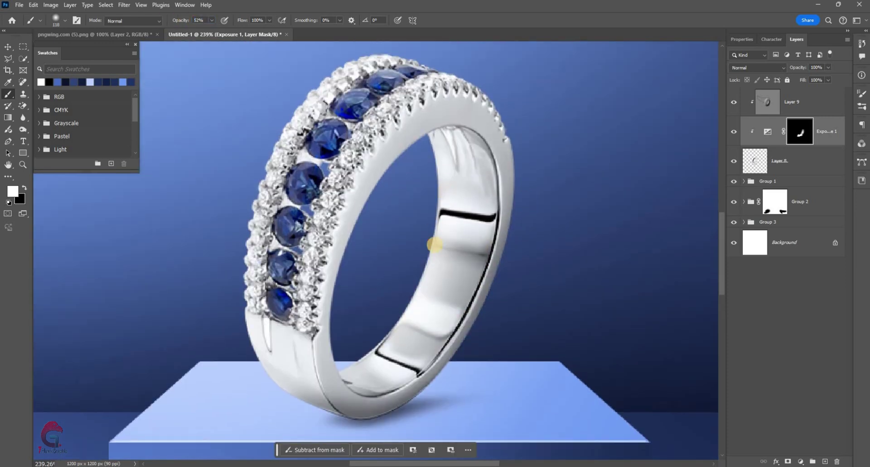
drag(374, 186, 291, 397)
scroll(434, 283, down, 1)
key(v)
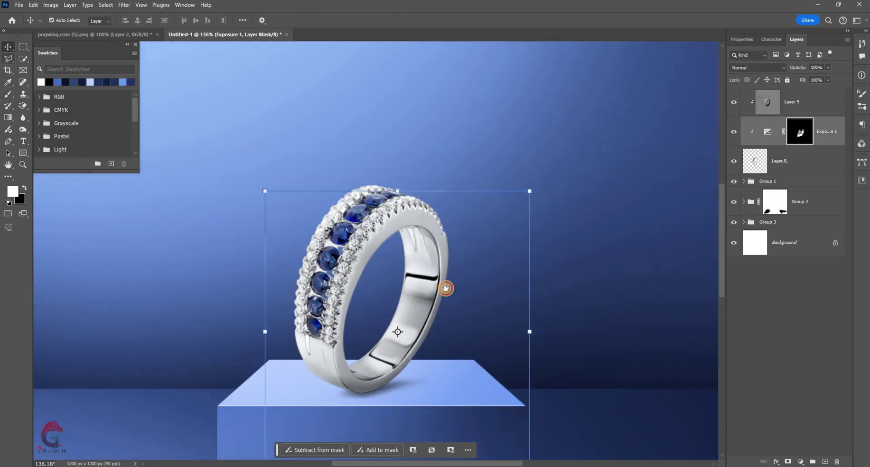
scroll(444, 289, down, 1)
Add a new empty layer above Group 1
scroll(624, 267, up, 1)
click(805, 158)
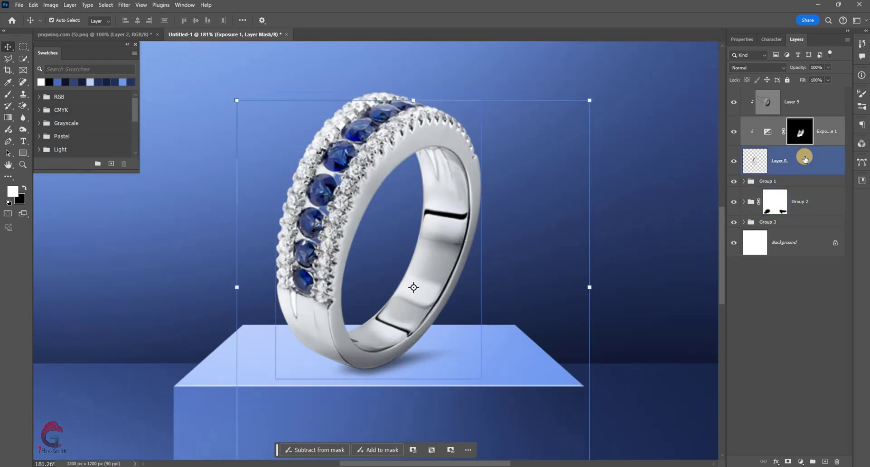
key(alt+bracketleft)
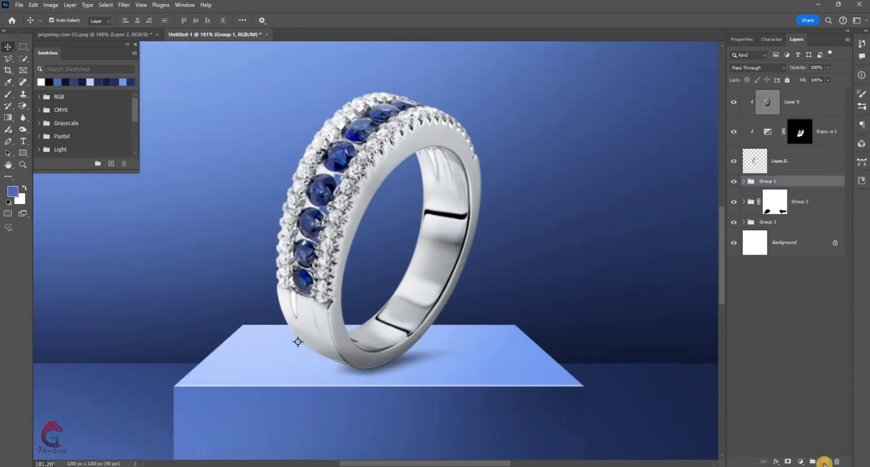
key(ctrl+shift+alt+n)
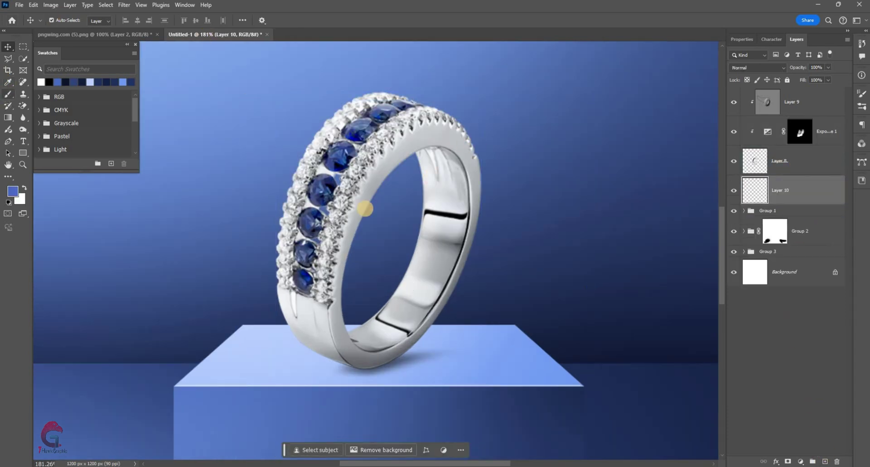
Paint a 160 px soft black blob, then squash, rotate and move it under the ring's base
key(b)
key(d)
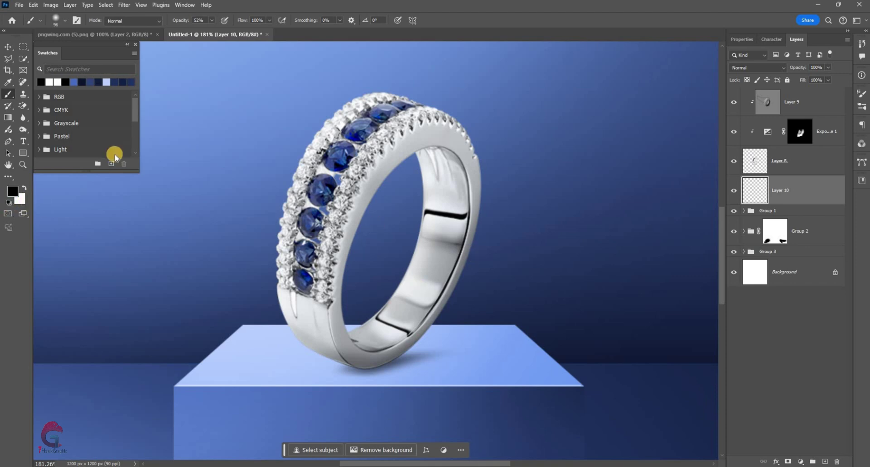
drag(384, 239, 399, 239)
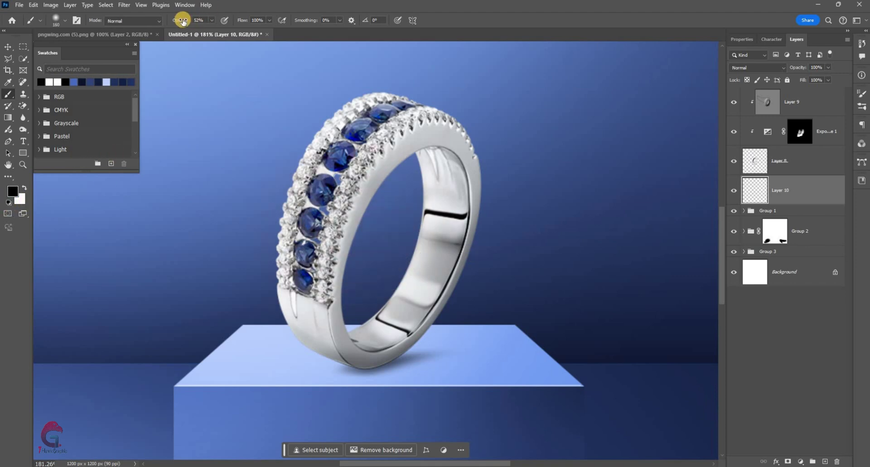
click(448, 337)
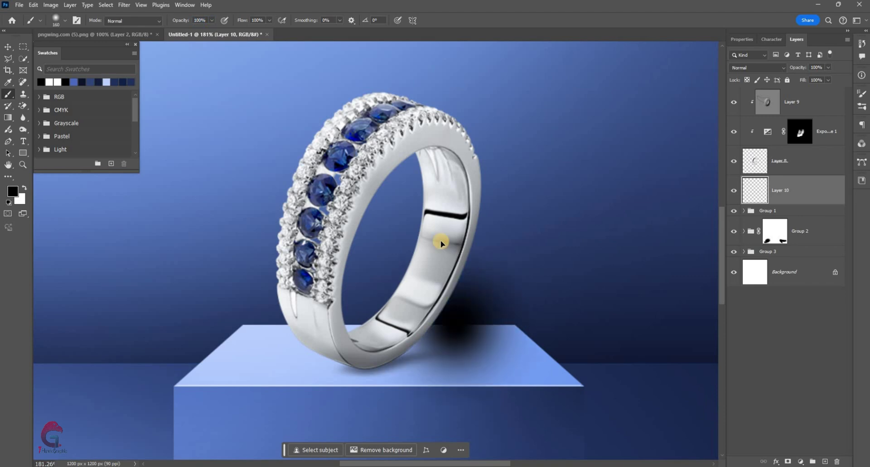
key(ctrl+t)
drag(455, 360, 454, 408)
drag(569, 379, 564, 349)
drag(440, 387, 413, 356)
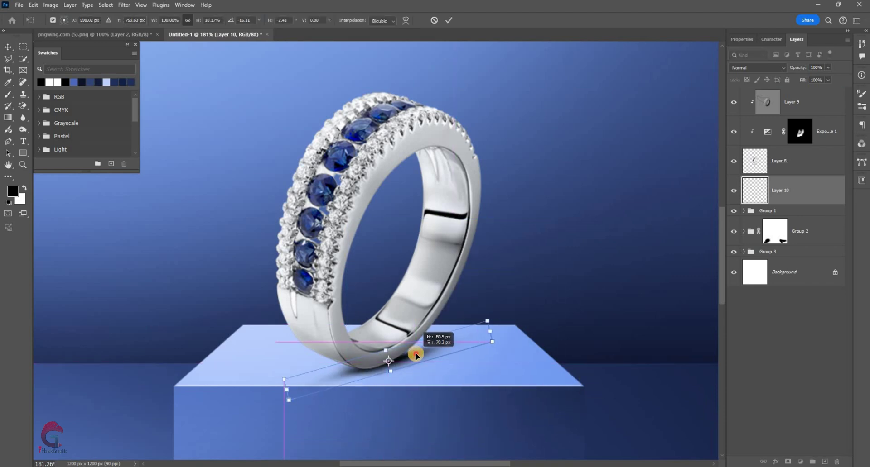
key(Return)
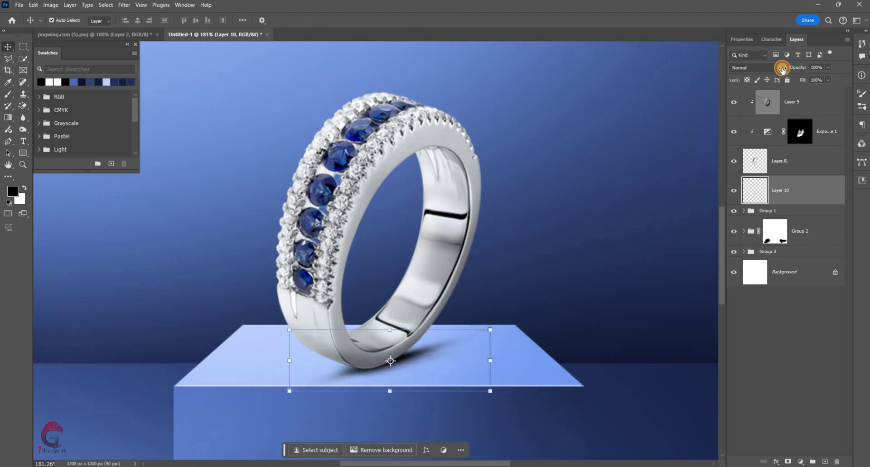
Add an empty Layer 11 above Layer 9
click(777, 102)
key(ctrl+minus)
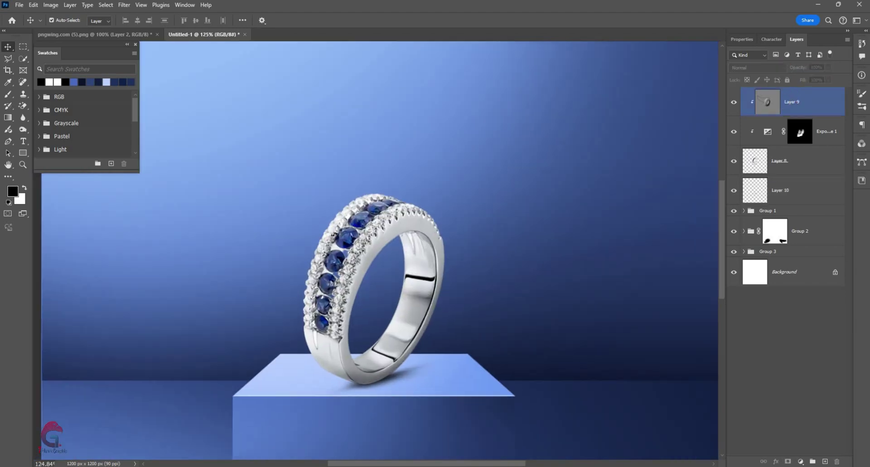
click(822, 456)
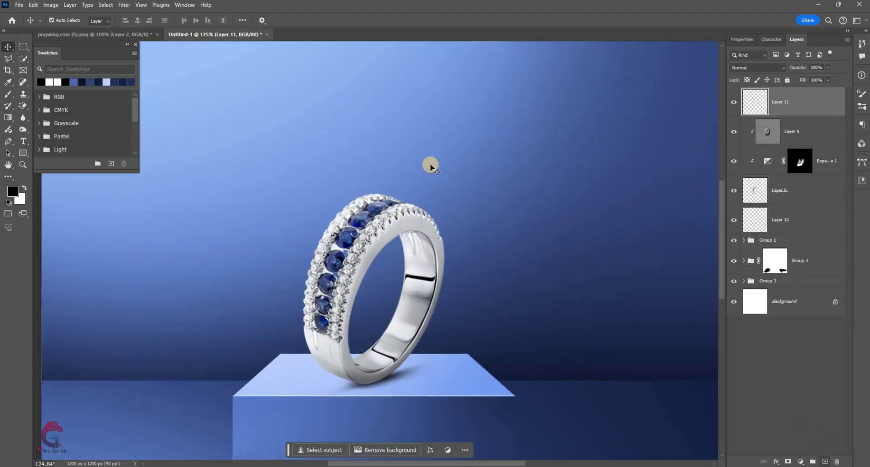
Paint a 46 px soft white glow on the ring's top and squash it into a thin tilted flare
key(b)
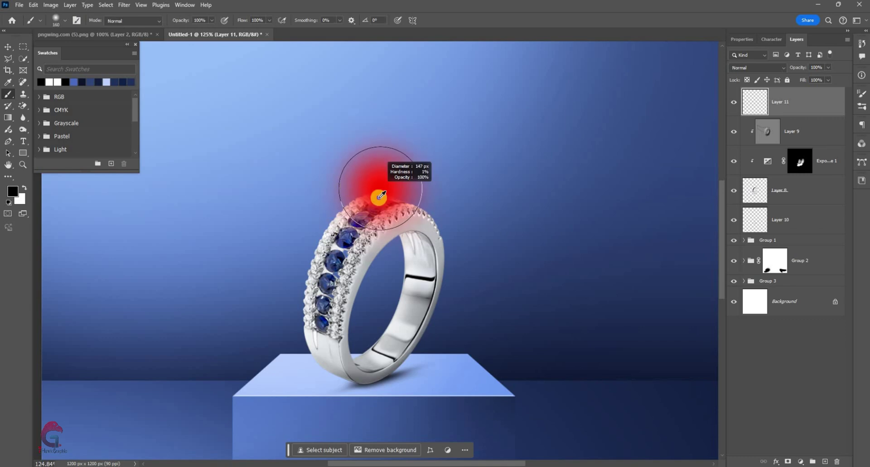
scroll(338, 200, up, 3)
drag(366, 195, 353, 195)
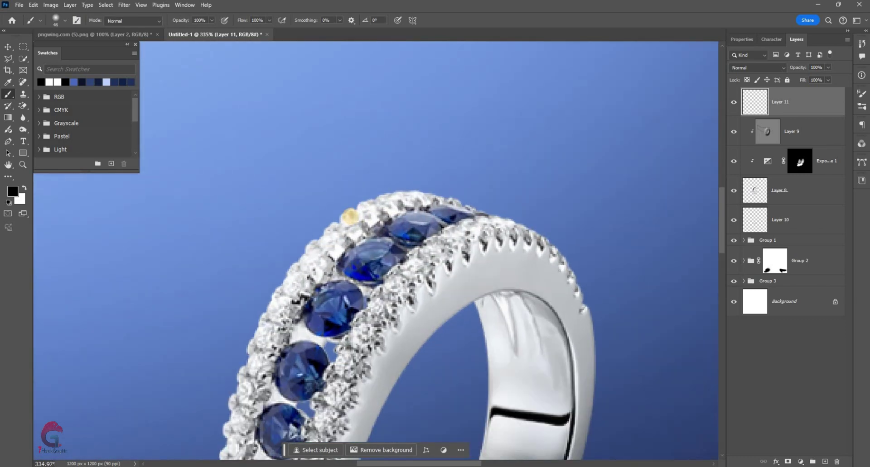
scroll(350, 220, up, 2)
key(x)
click(352, 216)
scroll(422, 188, down, 4)
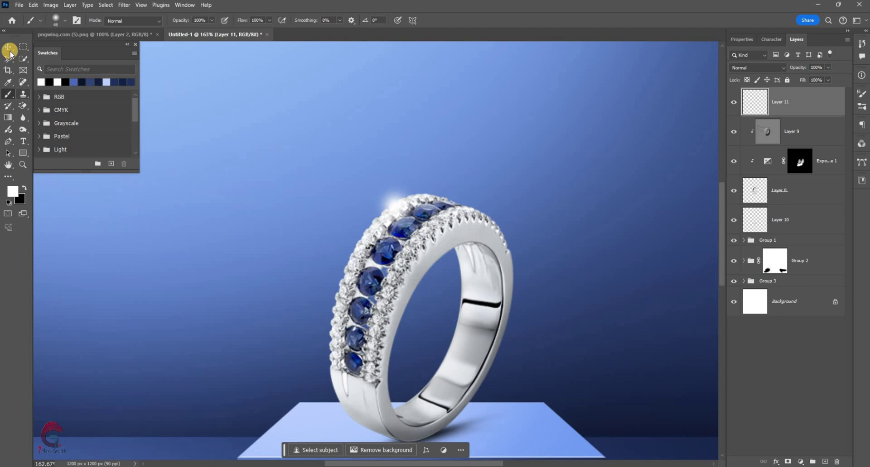
click(10, 53)
scroll(394, 195, up, 2)
key(ctrl+t)
mouse_move(435, 213)
mouse_down()
mouse_move(398, 178)
mouse_move(375, 179)
mouse_move(400, 181)
mouse_move(370, 265)
mouse_up()
key(Return)
Duplicate the flare, rotate the copy to -28.5°, and duplicate it again
scroll(422, 165, down, 3)
scroll(397, 169, down, 2)
scroll(363, 199, up, 3)
key(ctrl+j)
key(ctrl+t)
mouse_move(368, 225)
mouse_down()
mouse_move(358, 236)
mouse_move(398, 171)
mouse_move(346, 249)
mouse_move(360, 259)
mouse_move(444, 177)
mouse_move(449, 188)
mouse_up()
key(Return)
key(ctrl+j)
Group Layer 10 through Layer 11 copy 2 into one group
key(ctrl+0)
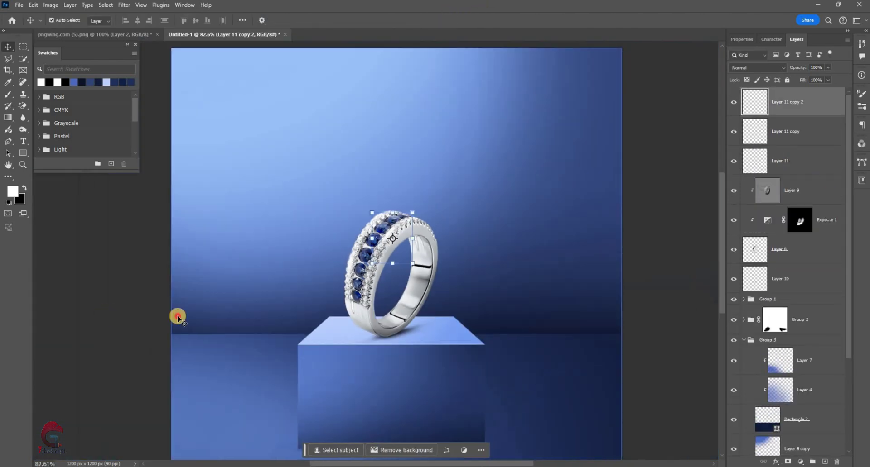
click(451, 289)
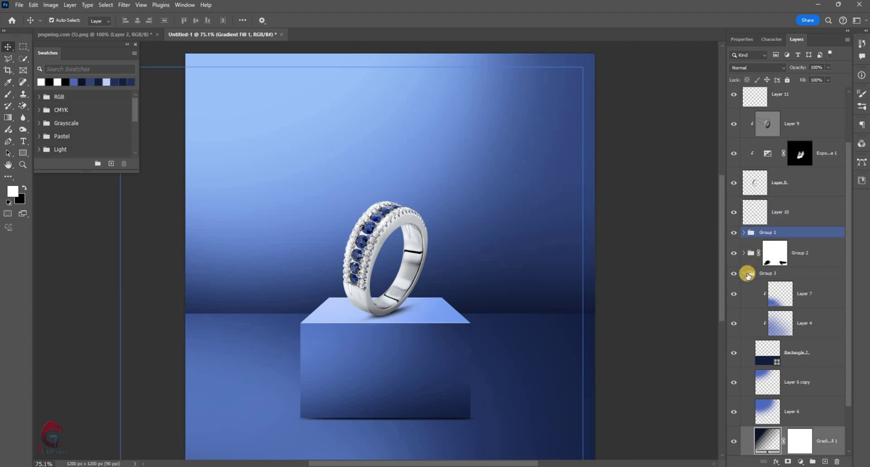
click(771, 222)
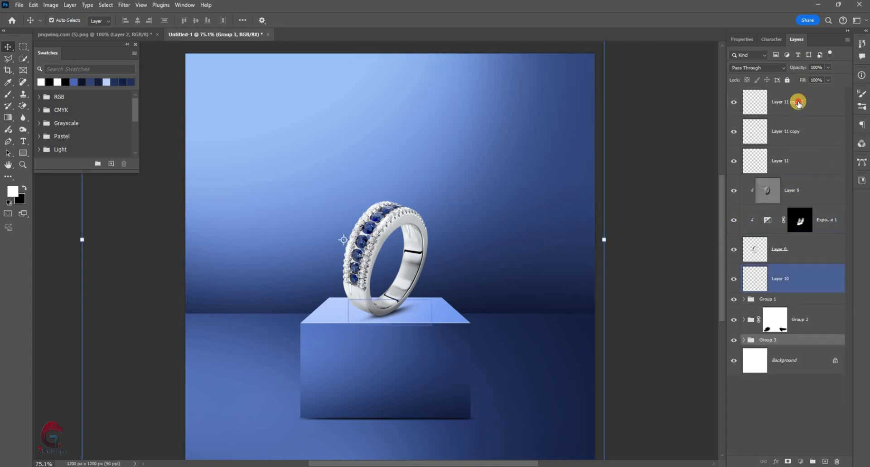
shift+click(799, 103)
key(ctrl+g)
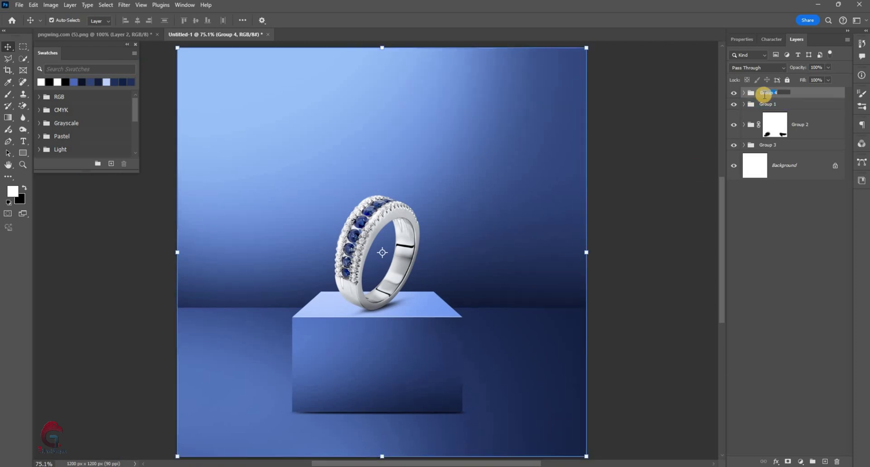
Rename the groups to box and background, and add an empty layer above bangle
click(770, 104)
click(770, 145)
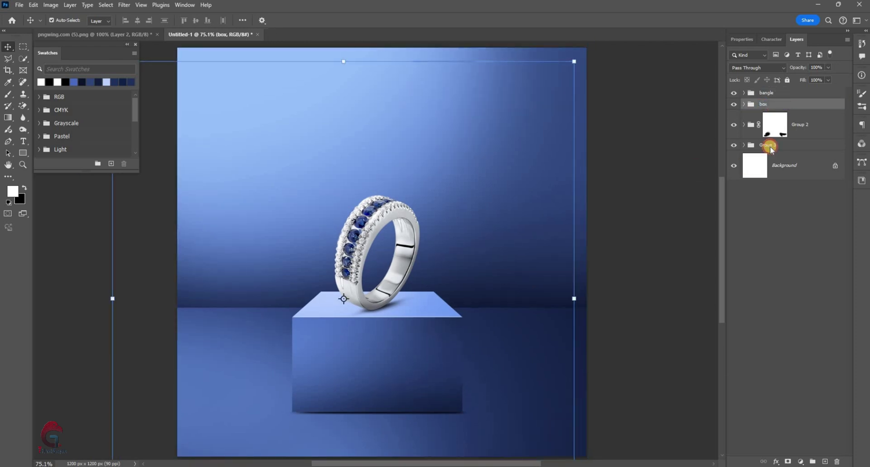
click(803, 227)
key(alt+period)
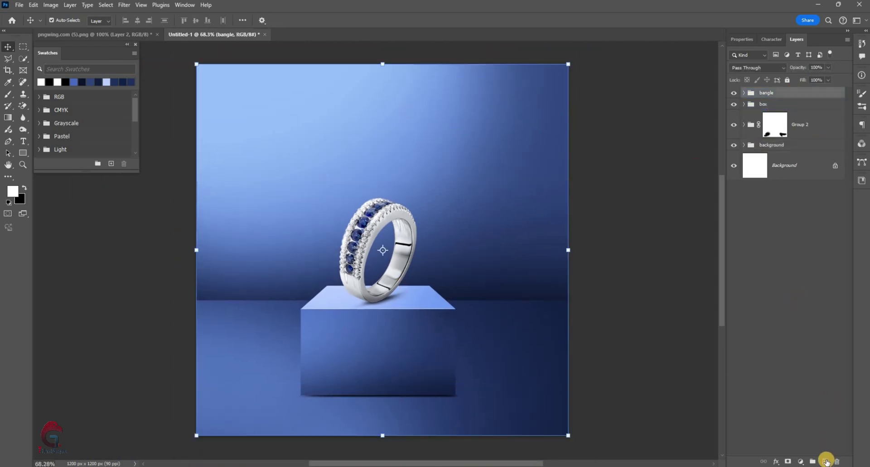
key(ctrl+shift+alt+n)
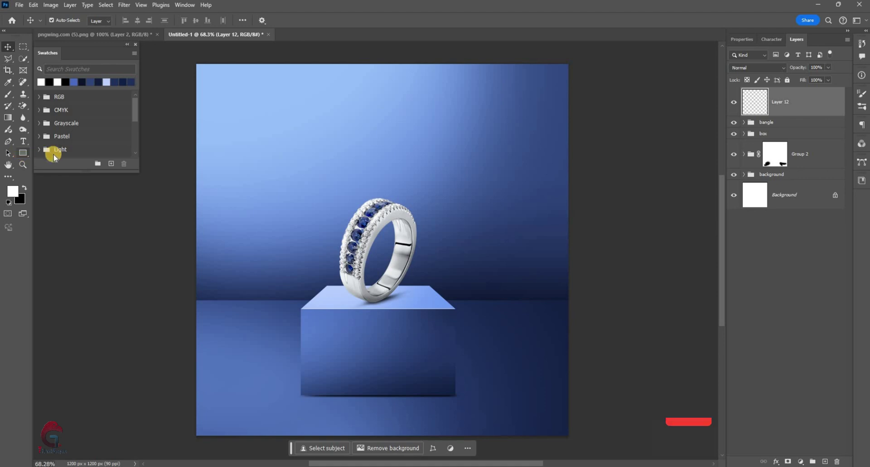
right_click(22, 153)
Draw a tall rectangle around the ring with no fill
click(58, 156)
drag(286, 122, 484, 398)
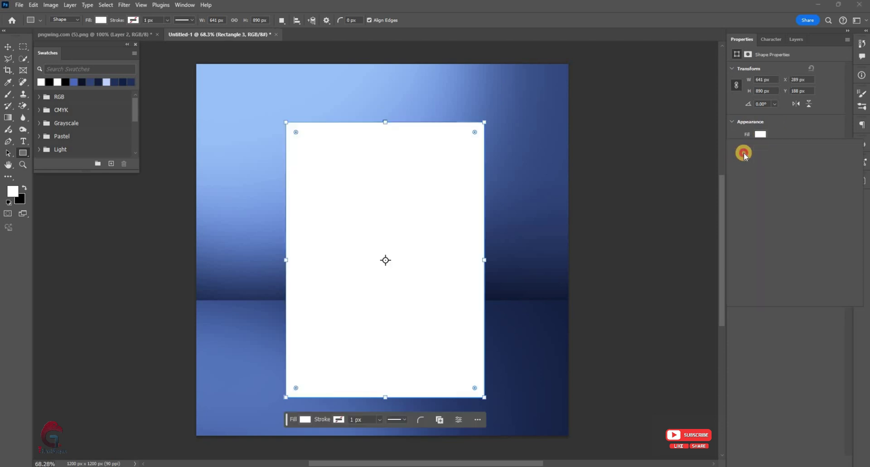
click(761, 134)
click(755, 149)
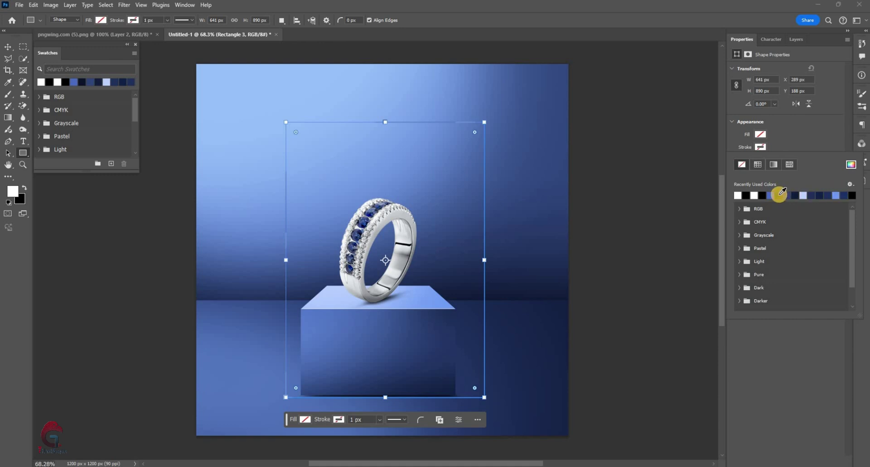
Give the rectangle a navy-blue stroke 83.08 px wide
click(784, 196)
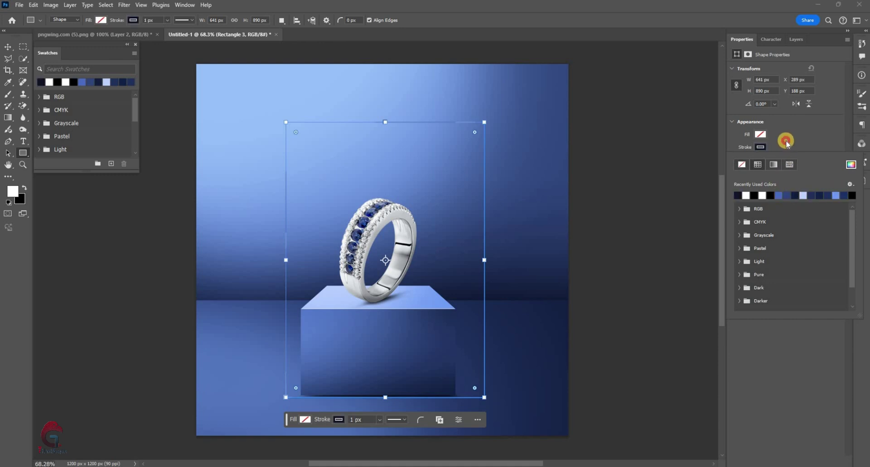
click(779, 166)
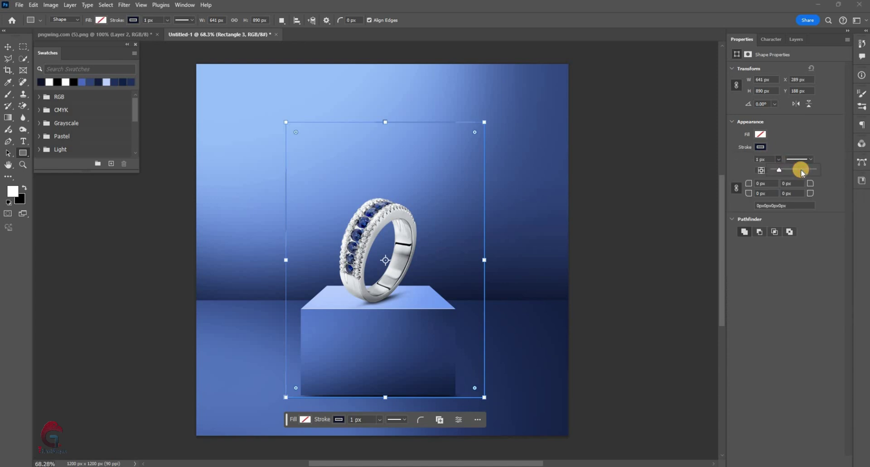
drag(800, 170, 803, 172)
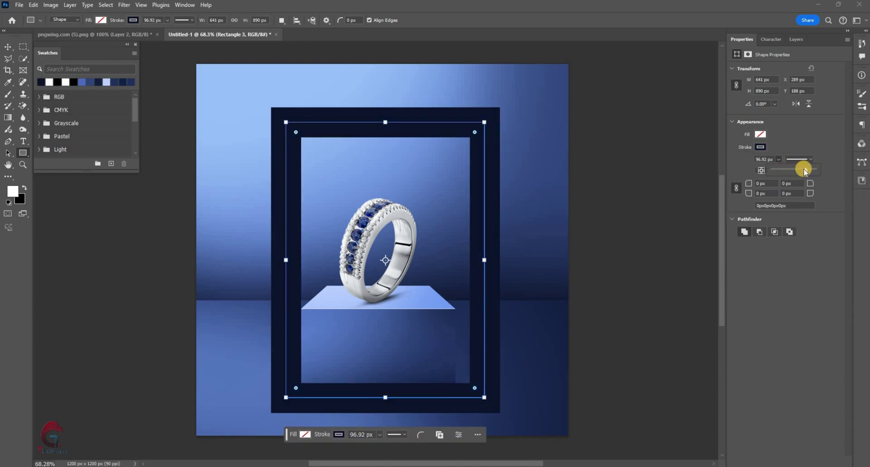
drag(805, 172, 788, 172)
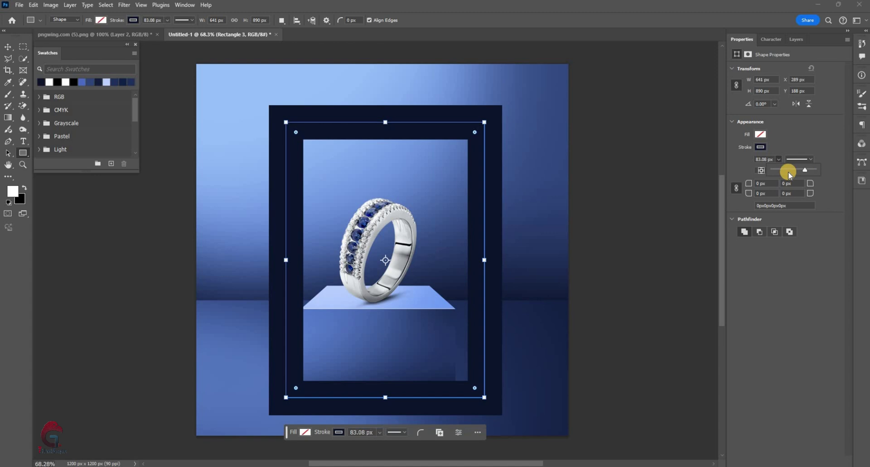
click(760, 147)
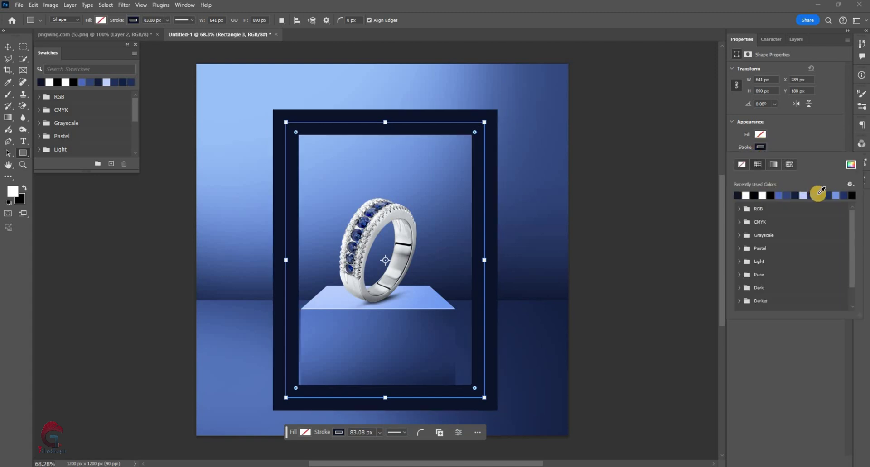
click(819, 195)
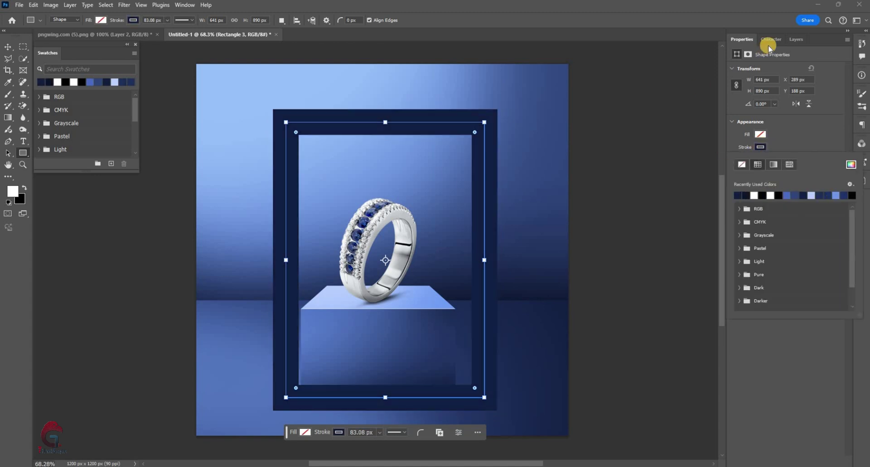
click(796, 39)
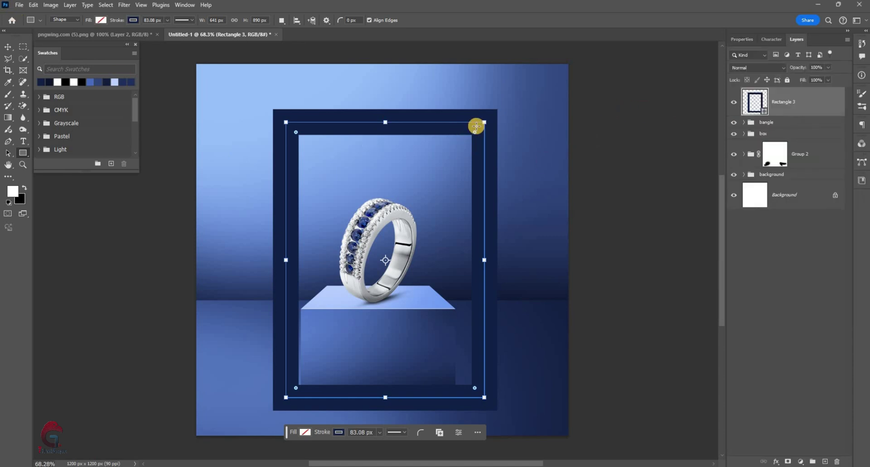
Rotate Rectangle 3 about -20°, scale it to ~73% around the ring, and add empty Layer 12
key(v)
scroll(469, 131, down, 1)
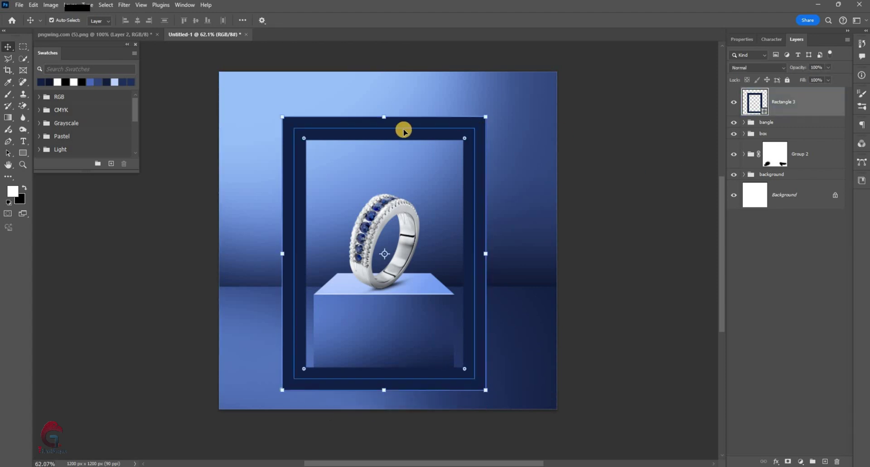
drag(453, 128, 418, 98)
drag(457, 229, 331, 115)
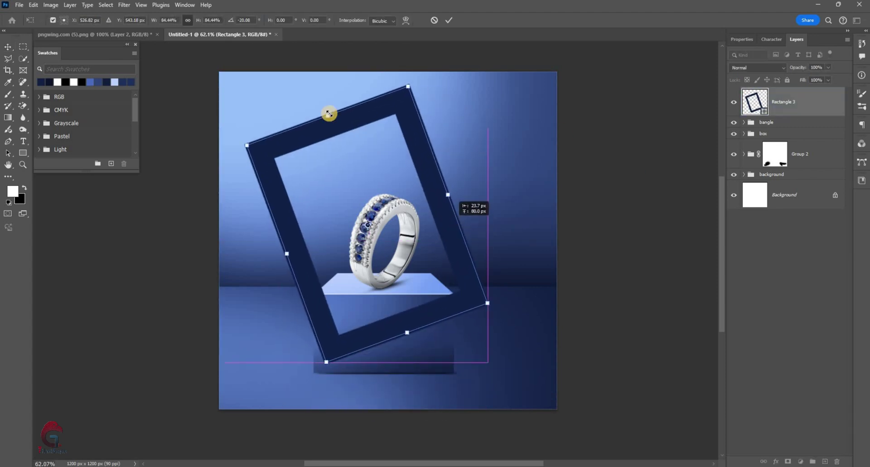
drag(449, 253, 447, 250)
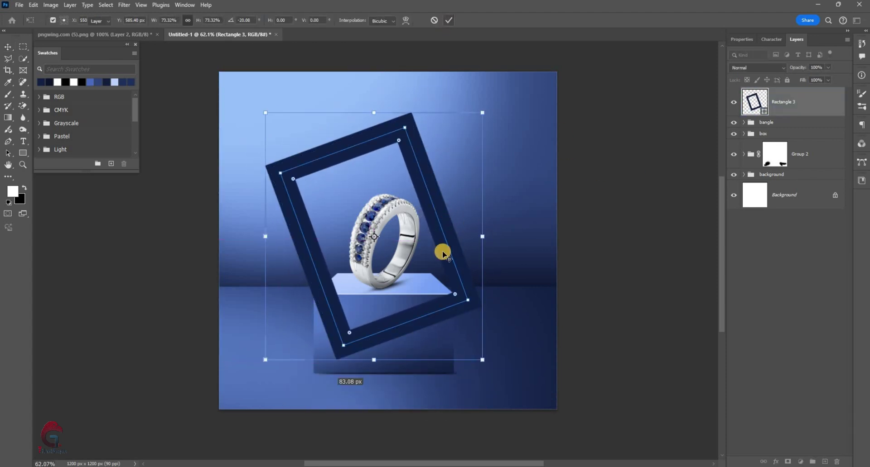
key(Return)
scroll(468, 272, up, 1)
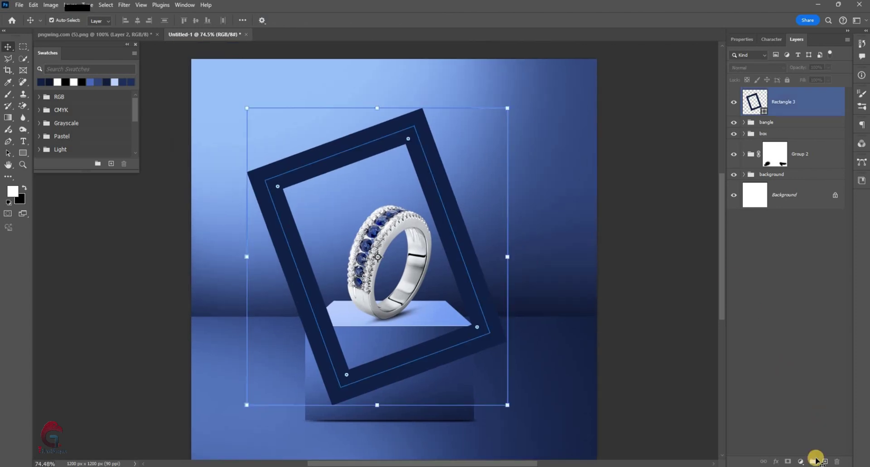
click(825, 462)
Clip Layer 12 to the frame and paint soft blue highlights with a 524 px brush
right_click(809, 106)
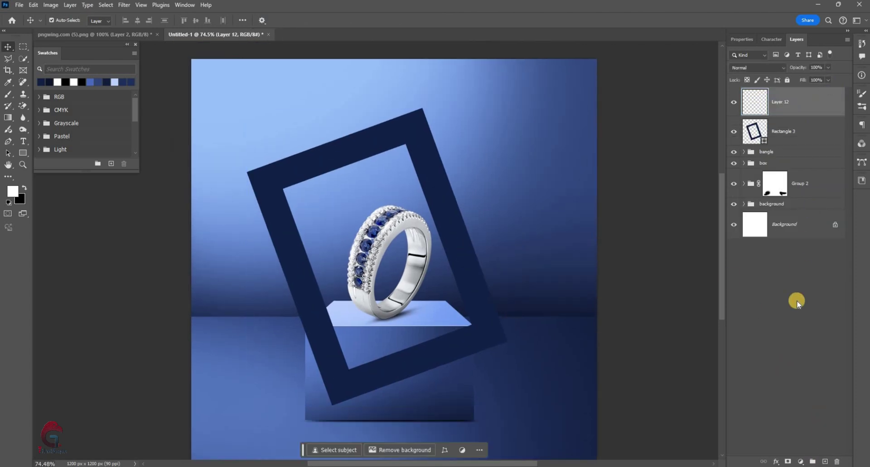
click(797, 319)
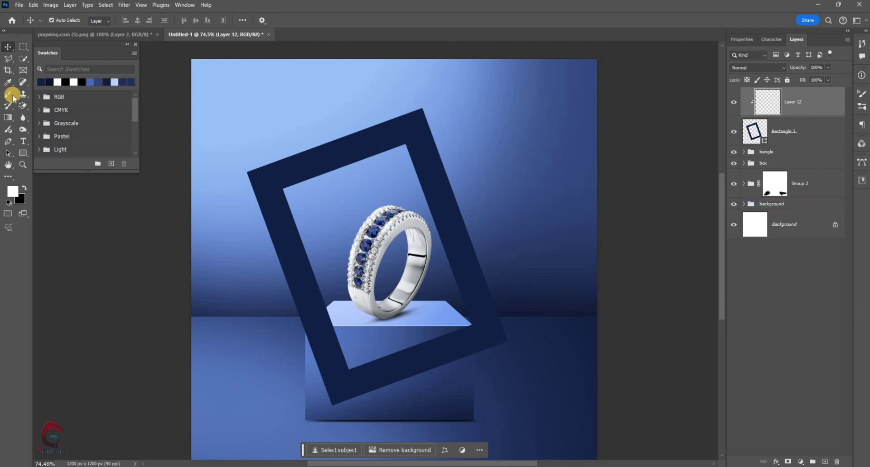
key(b)
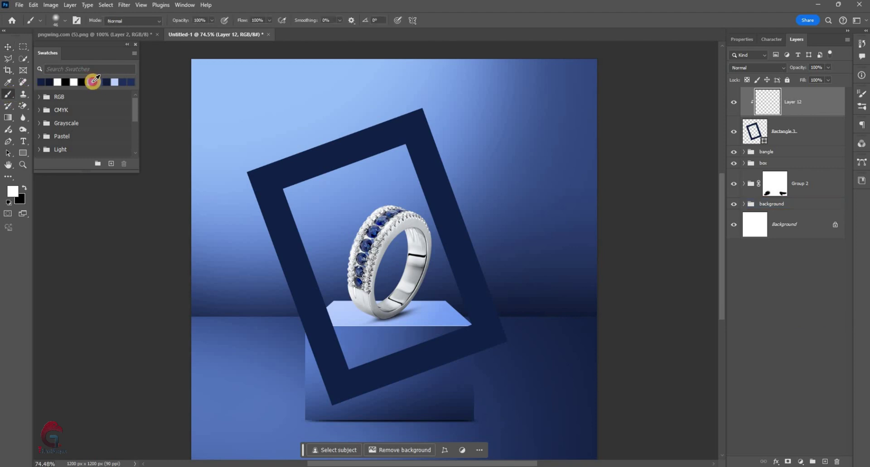
alt+click(328, 185)
drag(320, 165, 343, 169)
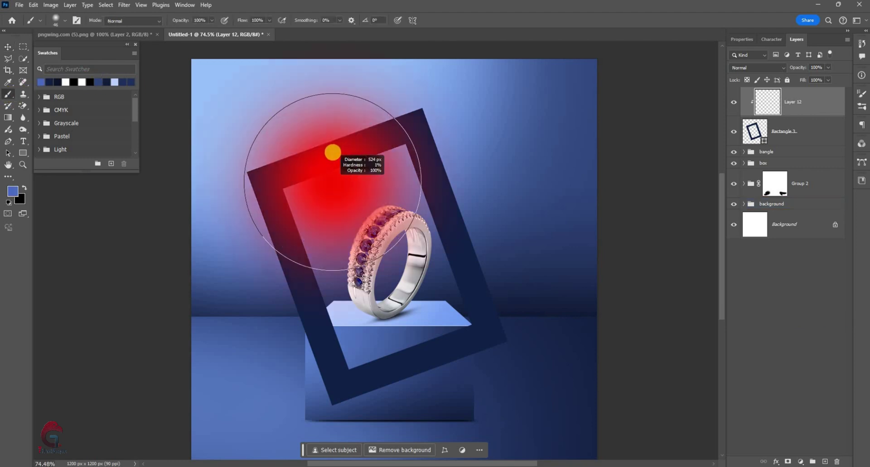
click(463, 247)
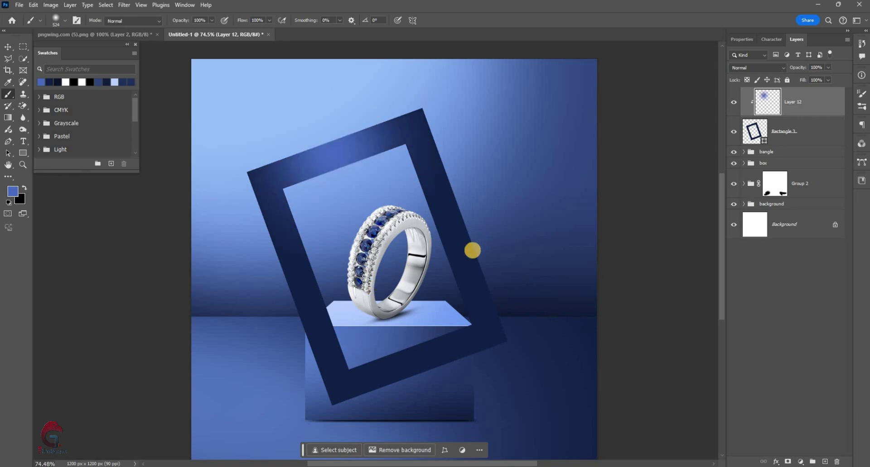
click(464, 257)
click(295, 291)
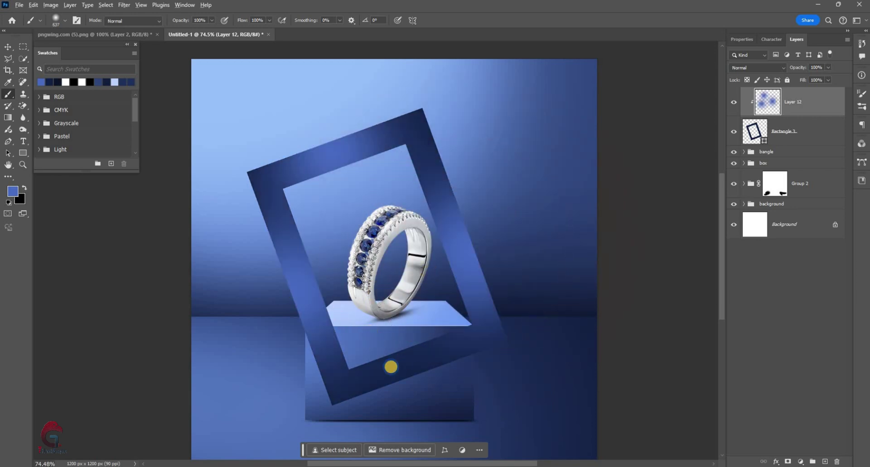
click(391, 367)
Check the blending modes and frame stroke colour, leaving both unchanged, then reselect the highlight layer
click(757, 67)
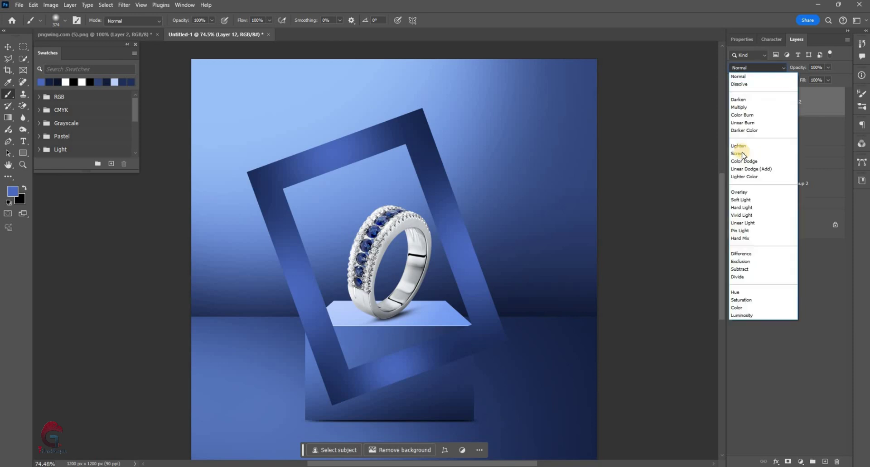
click(746, 200)
click(797, 132)
key(v)
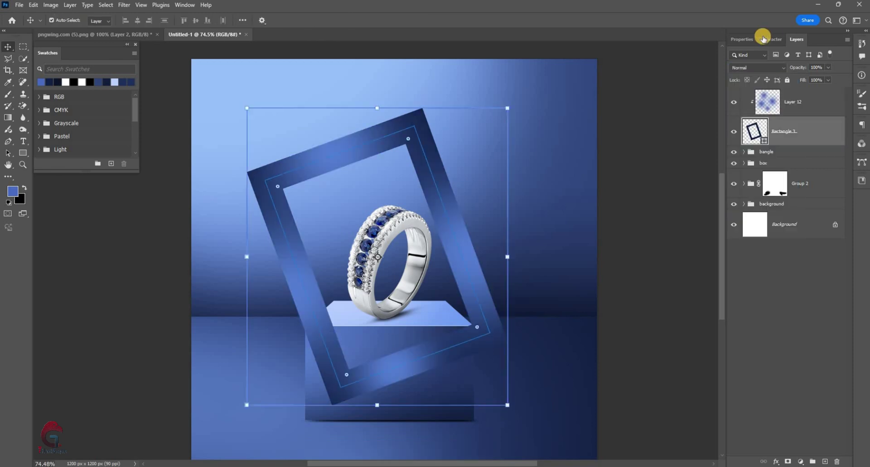
click(760, 147)
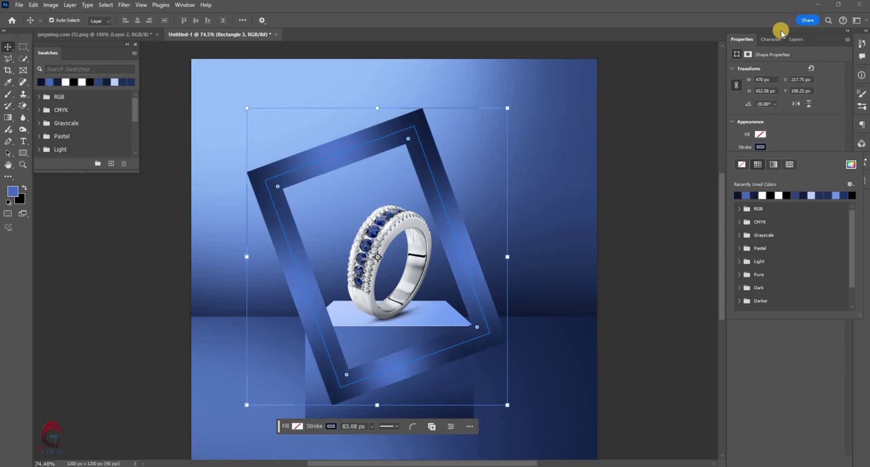
click(659, 270)
click(608, 235)
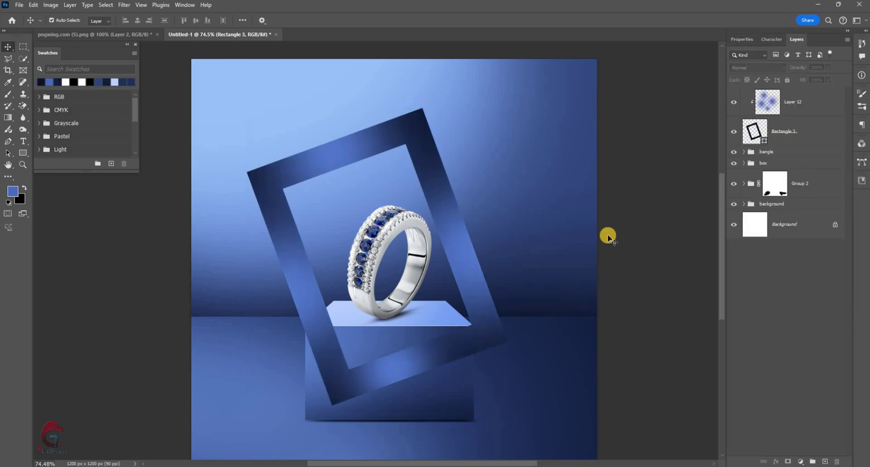
click(805, 100)
Duplicate the highlight layer and set the copy to Color Dodge at lower opacity
key(ctrl+j)
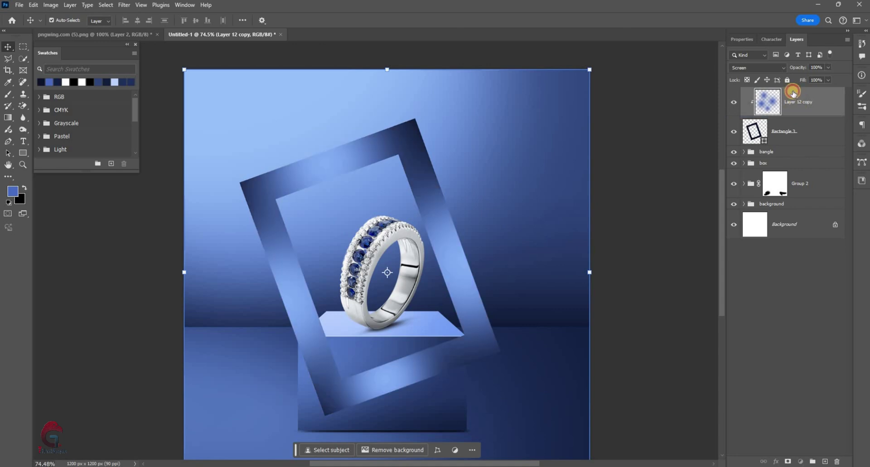
click(754, 109)
click(757, 67)
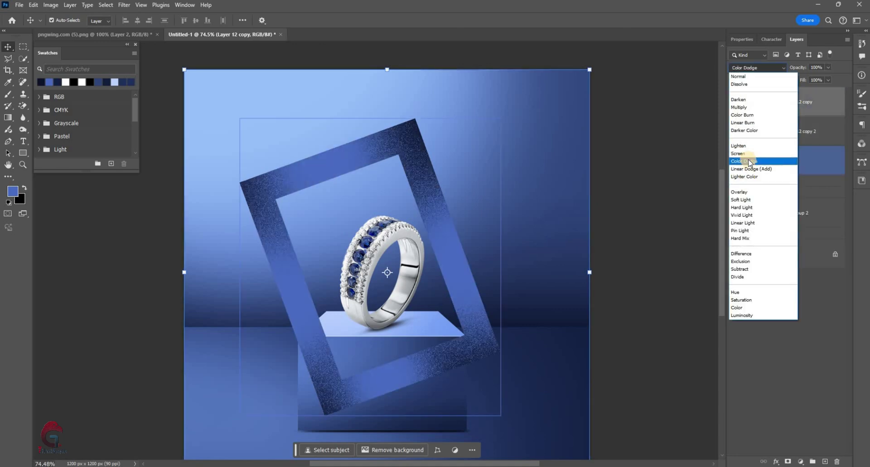
click(811, 86)
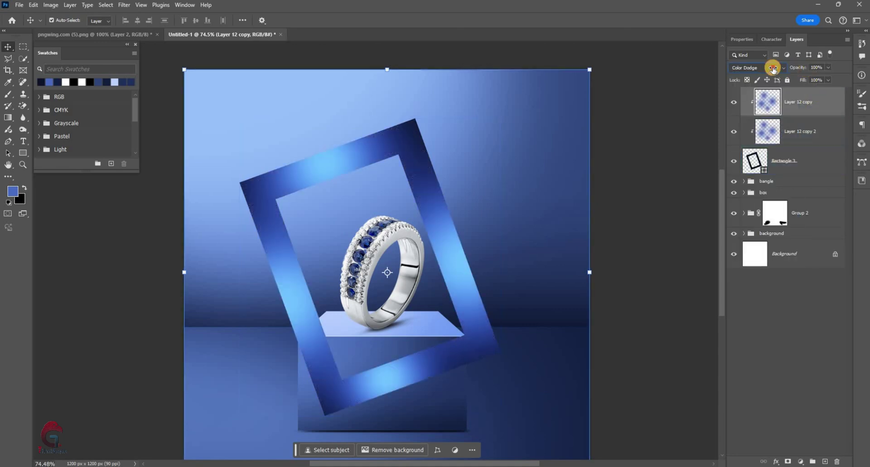
drag(780, 67, 782, 68)
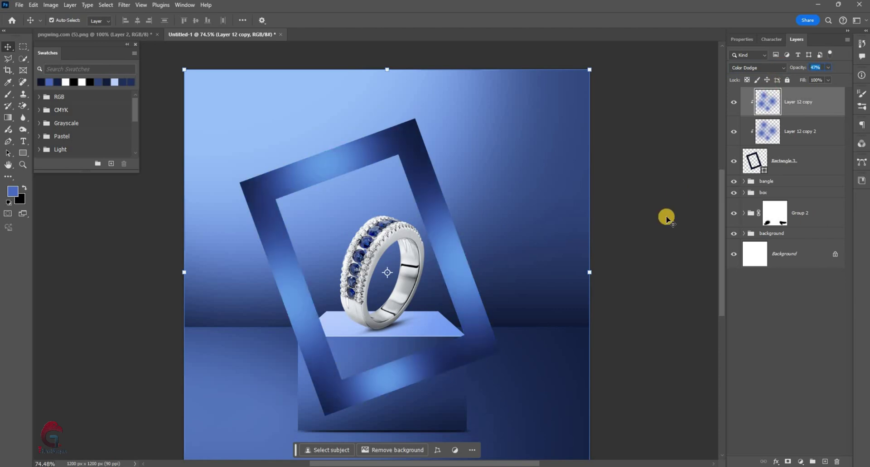
click(515, 310)
scroll(435, 346, up, 2)
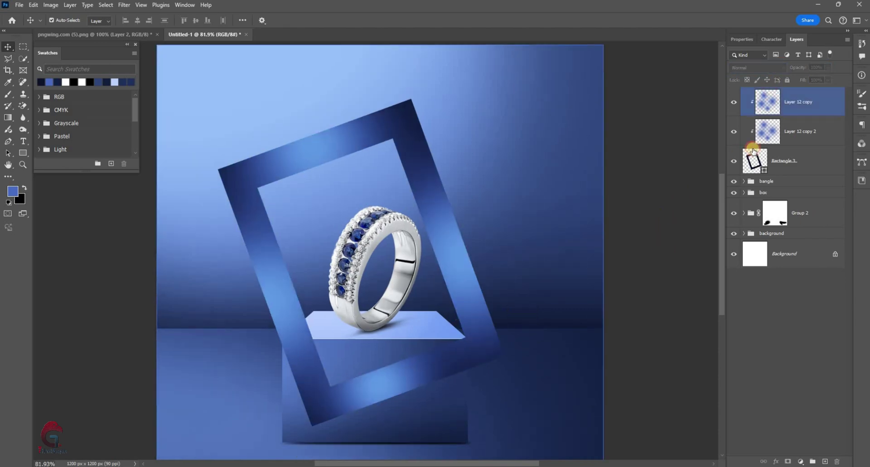
click(765, 164)
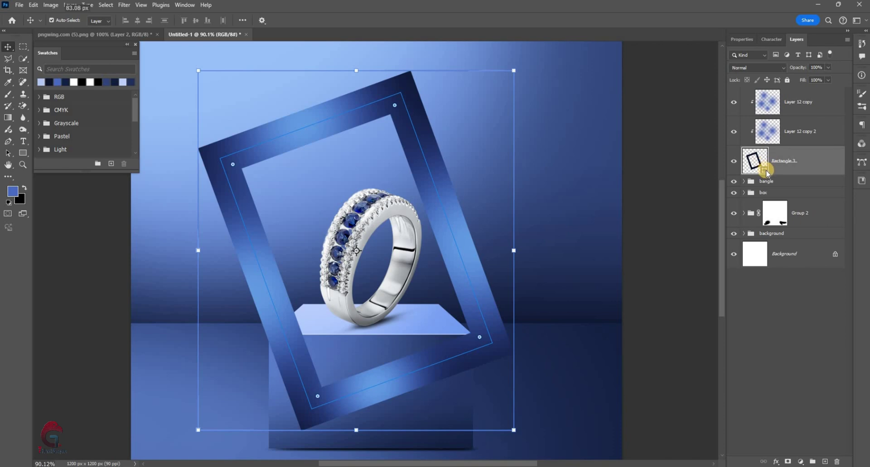
Give Rectangle 3 a pale light-blue Drop Shadow at about -23° angle
right_click(766, 172)
click(714, 150)
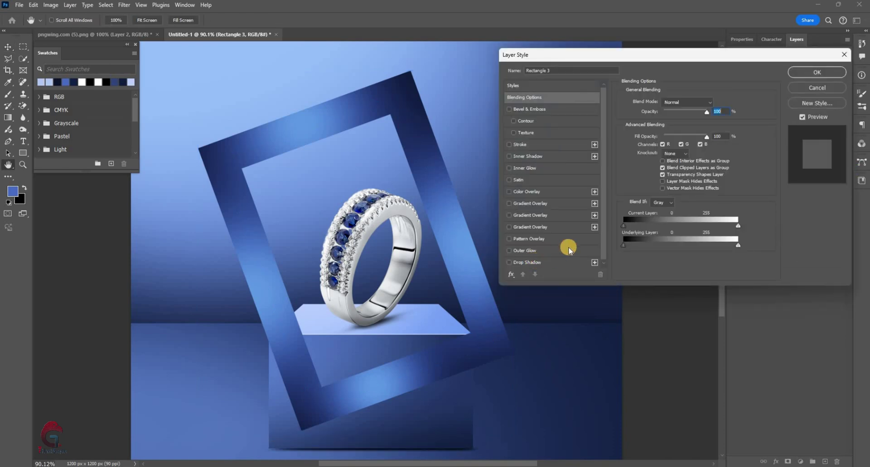
click(566, 262)
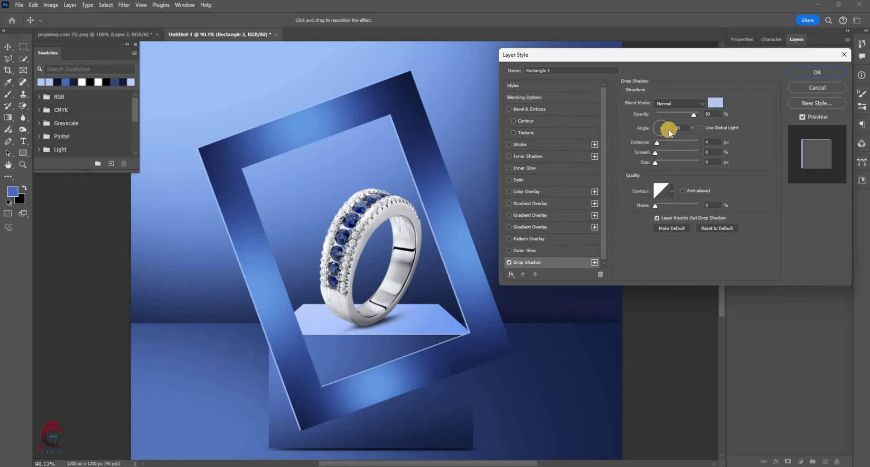
click(661, 131)
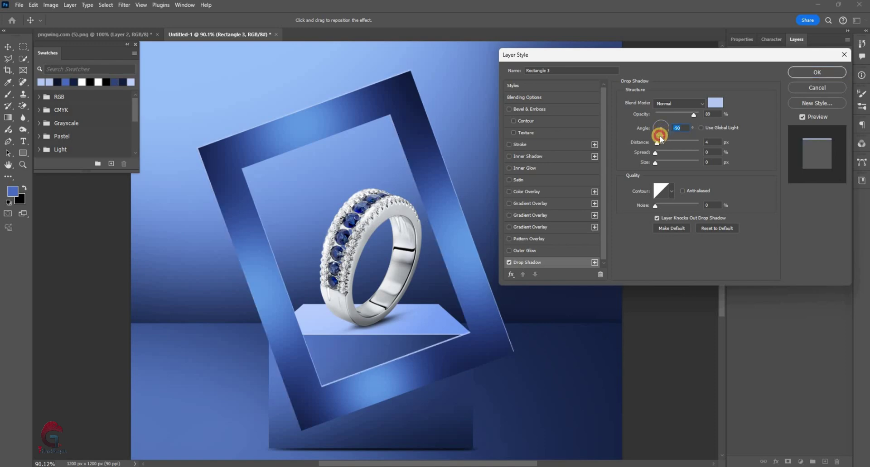
key(shift+Down)
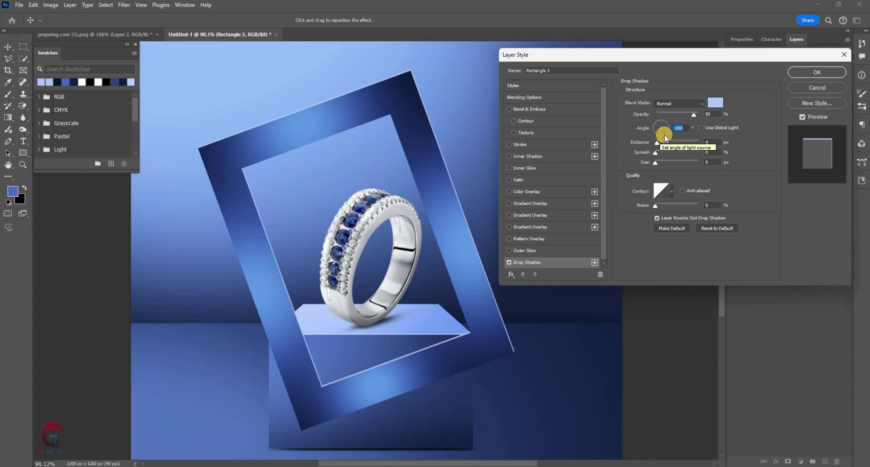
drag(665, 138, 697, 134)
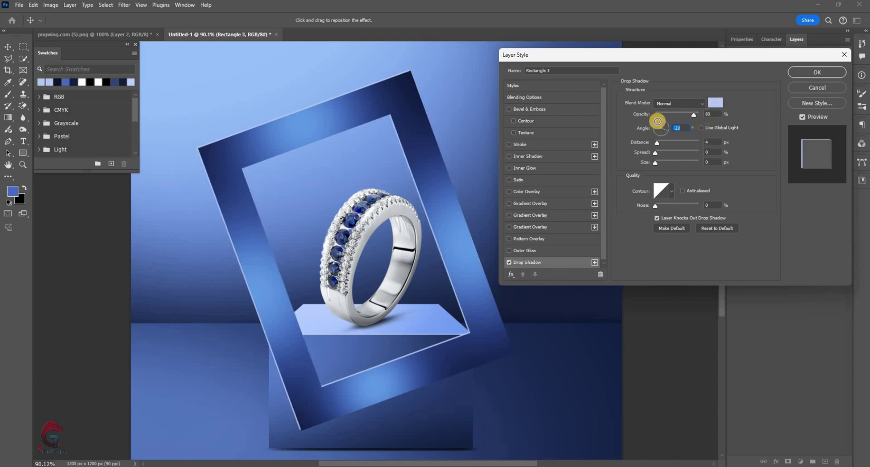
click(714, 103)
click(613, 105)
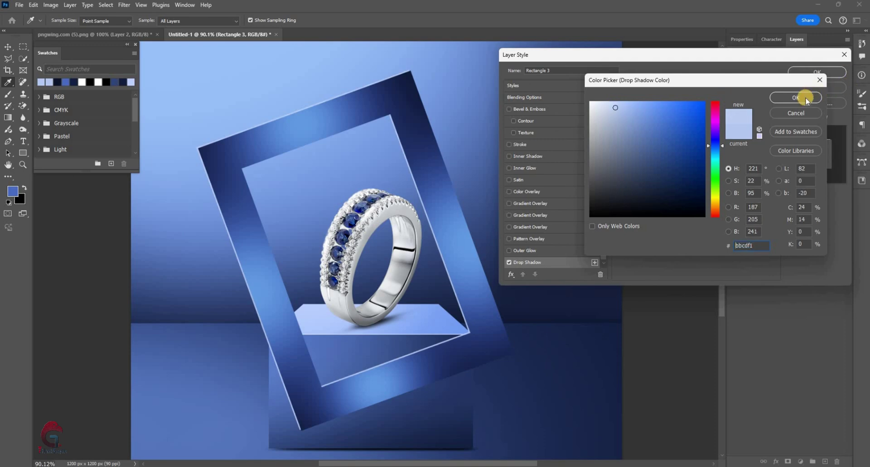
key(Return)
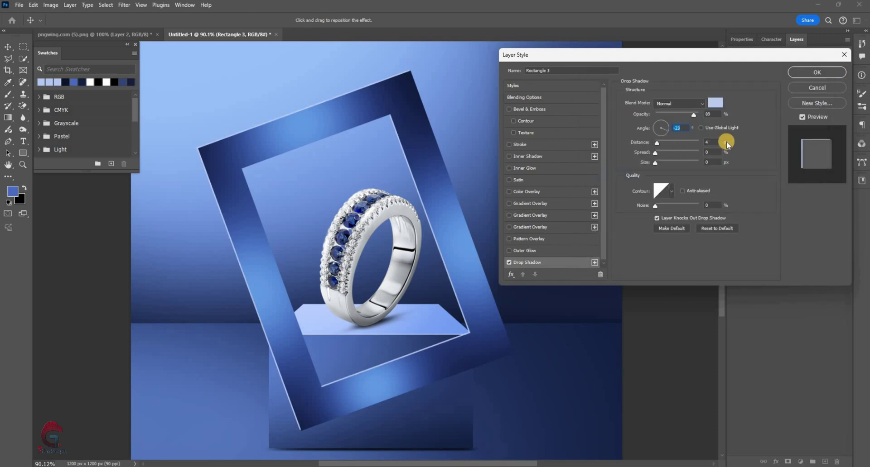
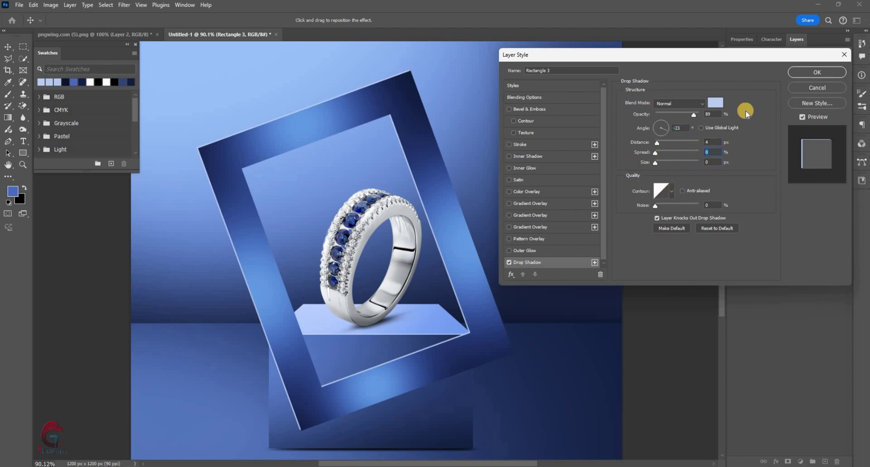
Apply the drop shadow to the frame and Alt-drag a copy of Rectangle 3
key(Return)
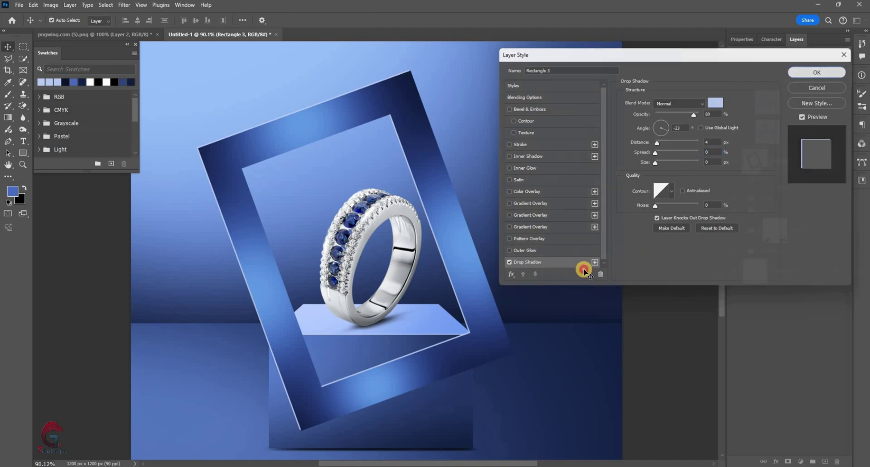
scroll(444, 352, down, 3)
drag(449, 346, 456, 343)
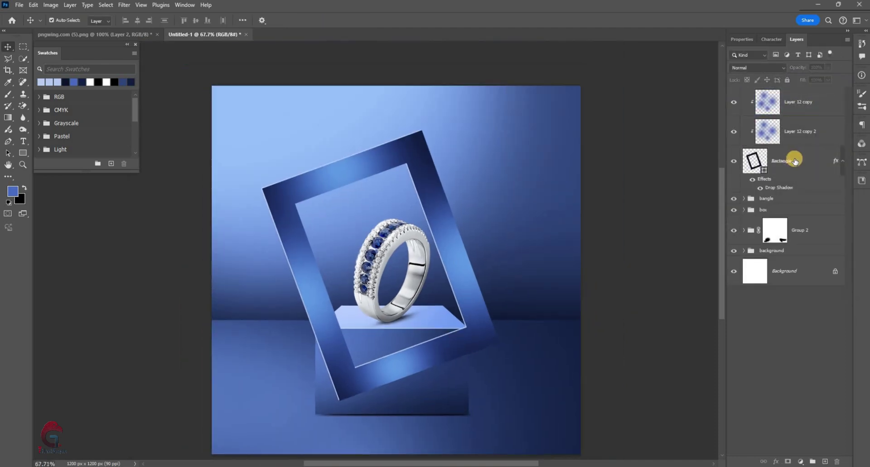
click(804, 163)
click(800, 177)
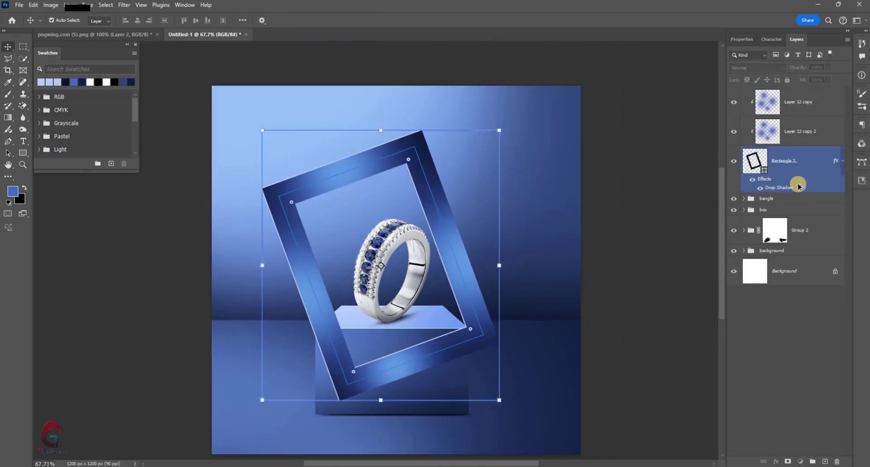
drag(806, 168, 758, 243)
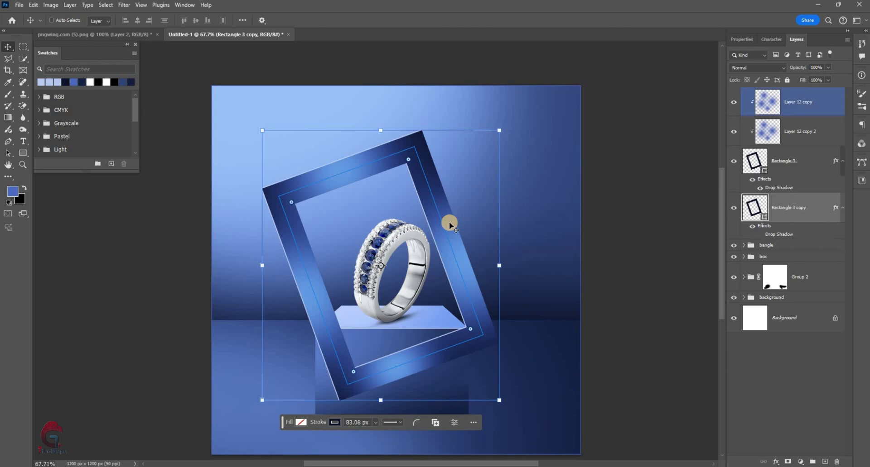
Flip the Rectangle 3 copy vertically, move it below the podium and rotate it to mirror the tilt
key(ctrl+t)
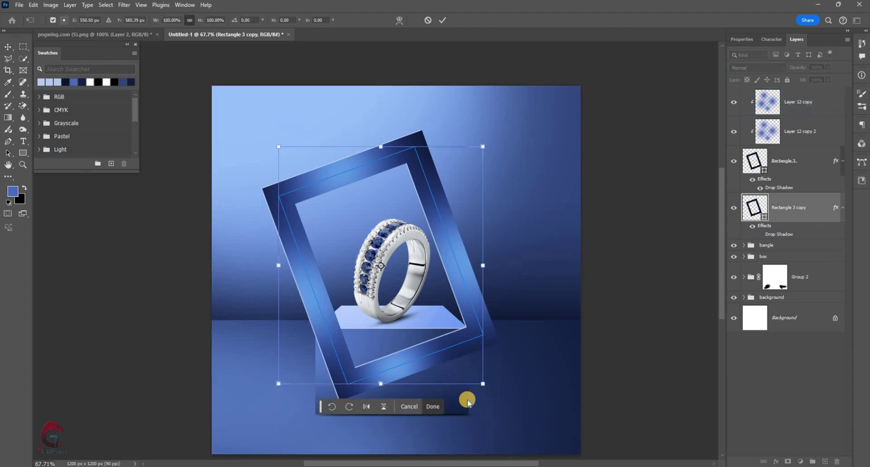
right_click(467, 401)
click(458, 403)
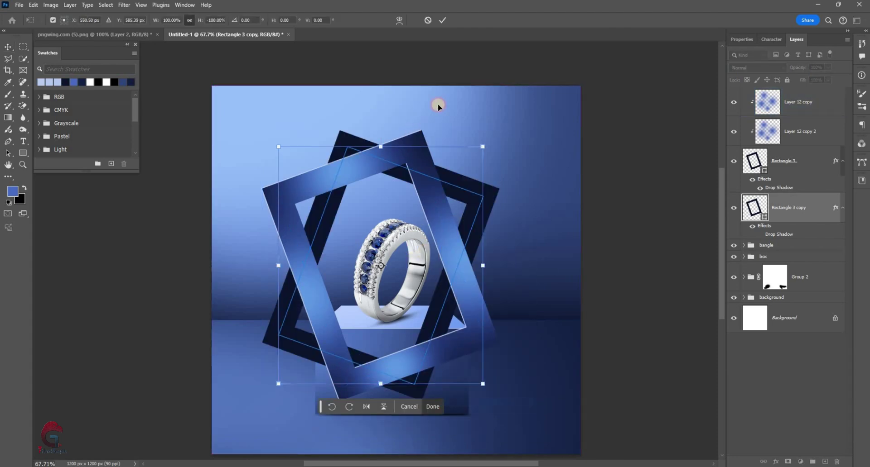
scroll(438, 107, down, 3)
drag(461, 64, 434, 320)
mouse_move(437, 280)
mouse_down()
mouse_move(402, 260)
mouse_move(452, 295)
mouse_move(447, 304)
mouse_move(482, 260)
mouse_up()
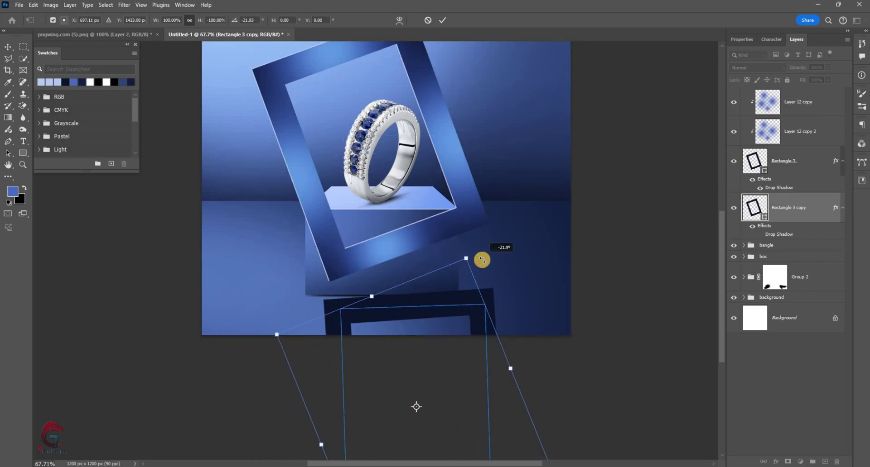
click(790, 209)
right_click(790, 209)
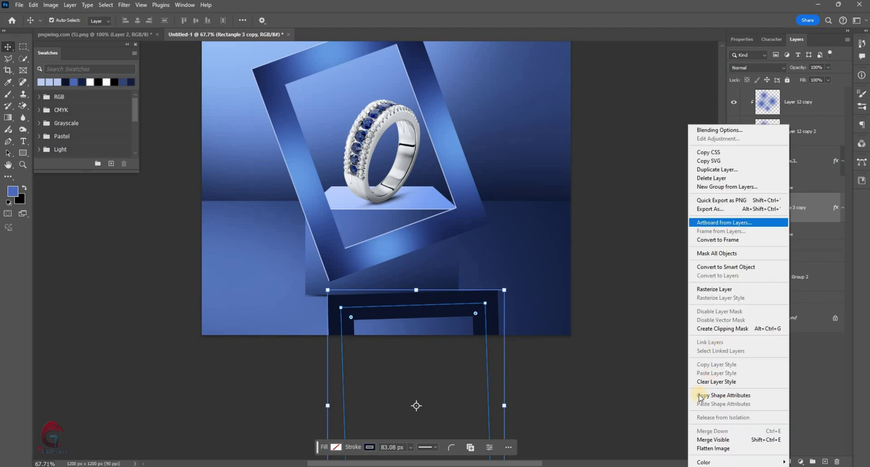
Convert the frame copy to a Smart Object and apply a Gaussian Blur to it
click(713, 268)
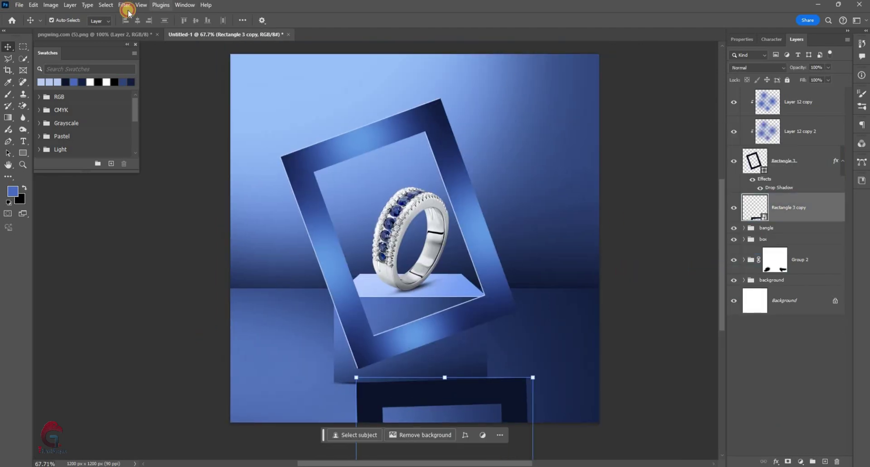
key(alt+t)
key(Return)
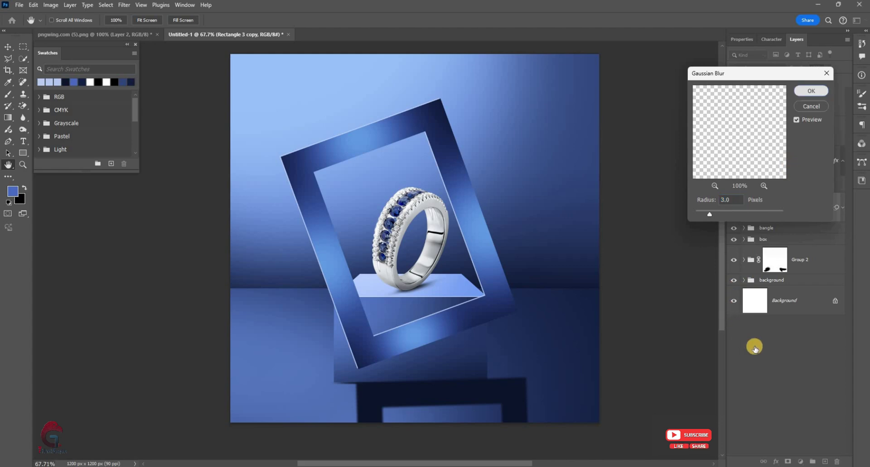
key(Return)
click(774, 297)
mouse_move(782, 208)
mouse_down()
mouse_move(766, 282)
mouse_move(761, 272)
mouse_up()
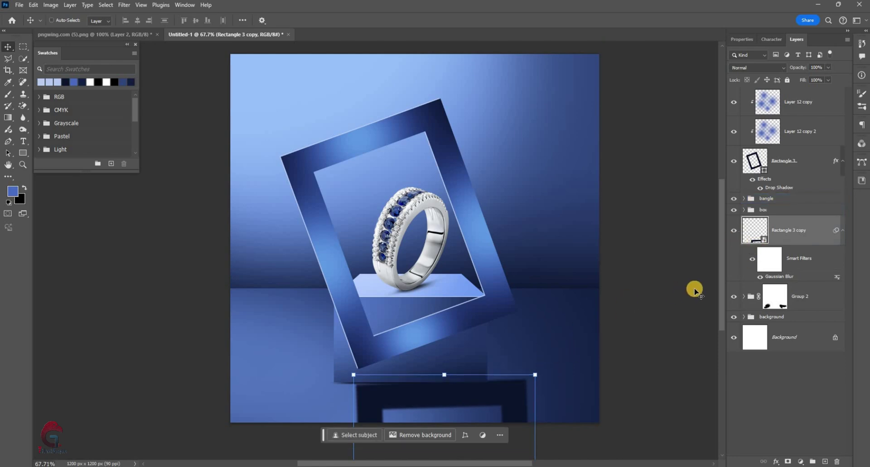
key(ctrl+z)
Mask the reflection with a gradient so it fades out toward the bottom
key(ctrl+alt+m)
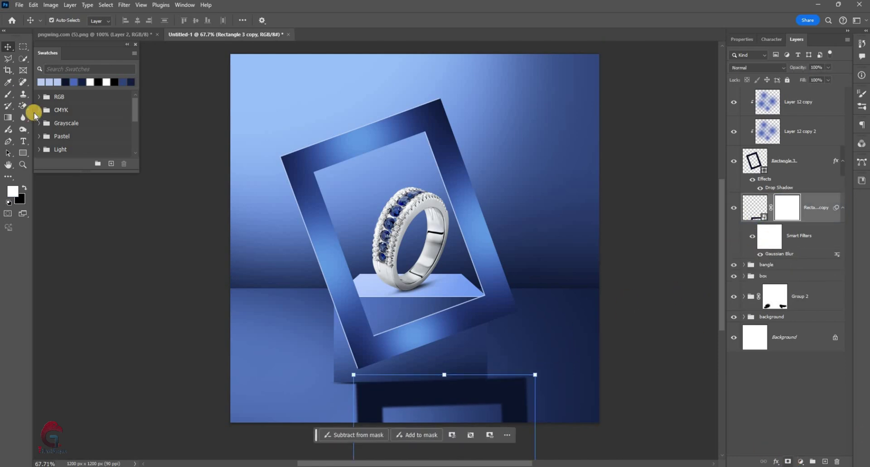
click(8, 117)
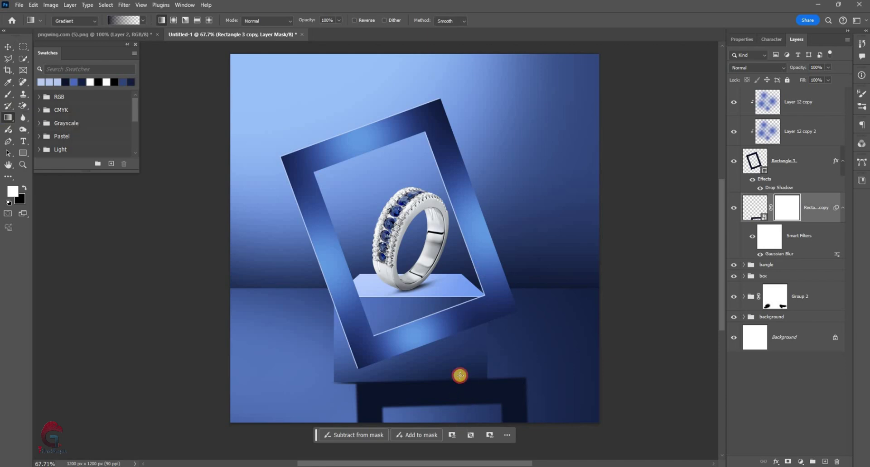
drag(457, 423, 457, 367)
click(8, 48)
click(755, 207)
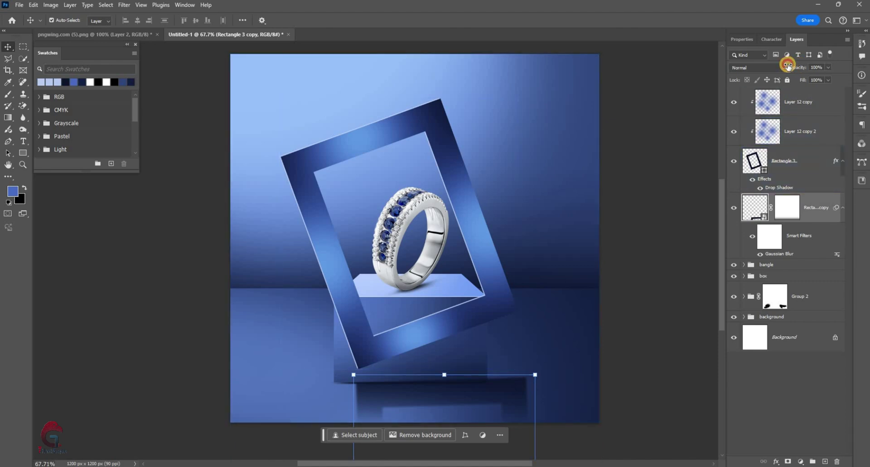
Lower the reflection to 62% opacity and add a Motion Blur to it
drag(788, 66, 786, 66)
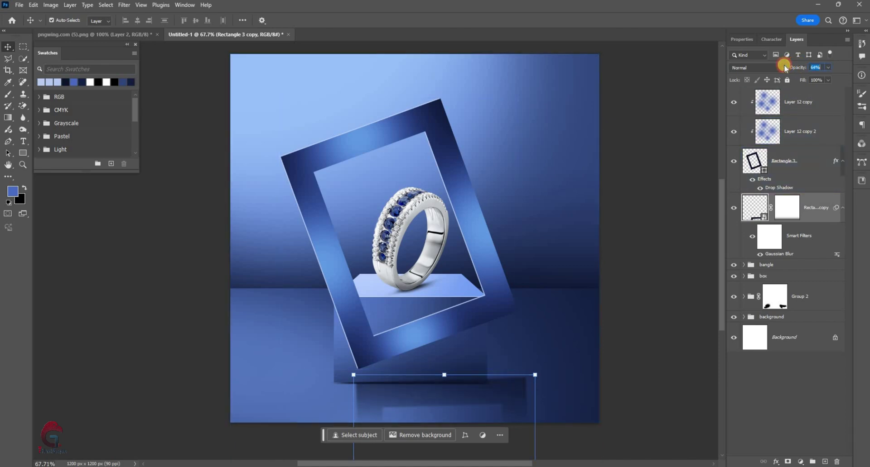
scroll(642, 292, down, 1)
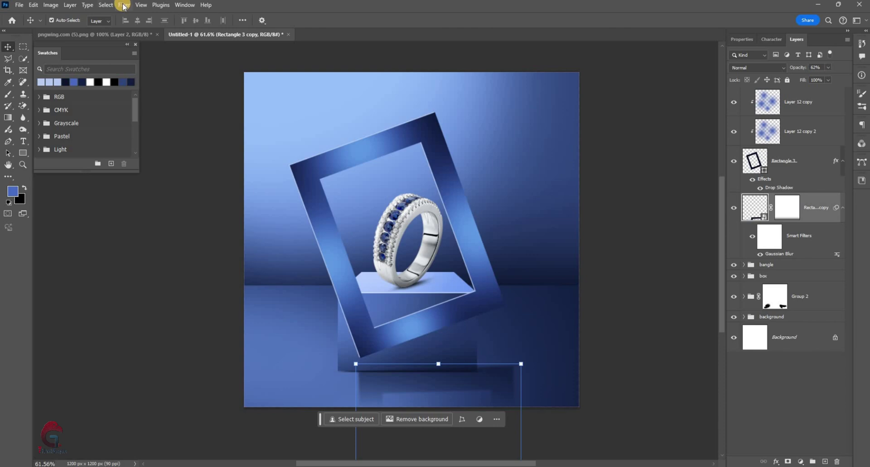
click(124, 4)
mouse_move(175, 113)
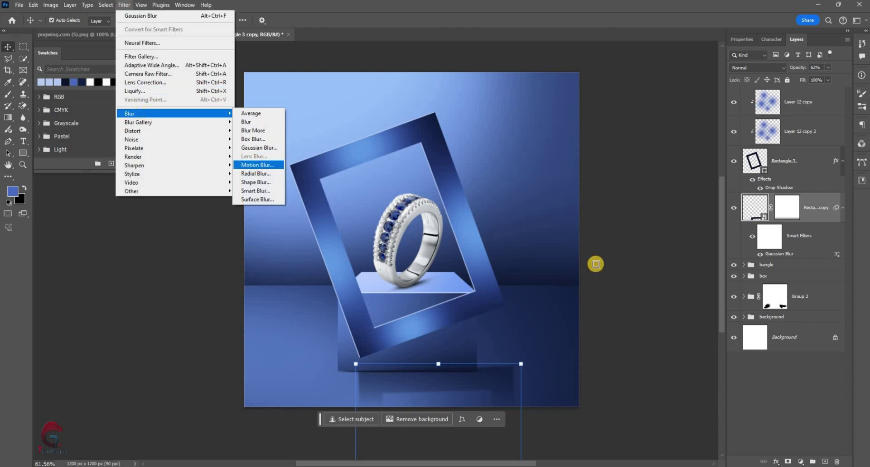
click(257, 165)
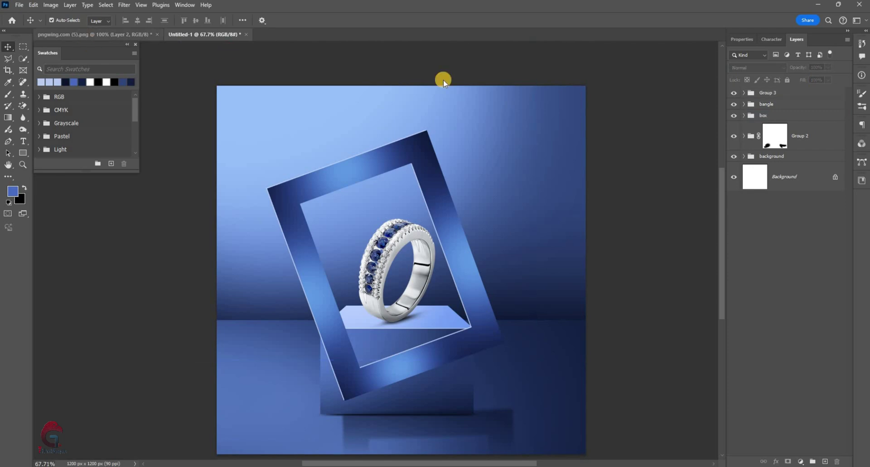
Drag the leafy branch layer from the pngwing document into Untitled-1 as Layer 12
key(ctrl+Tab)
alt+click(734, 139)
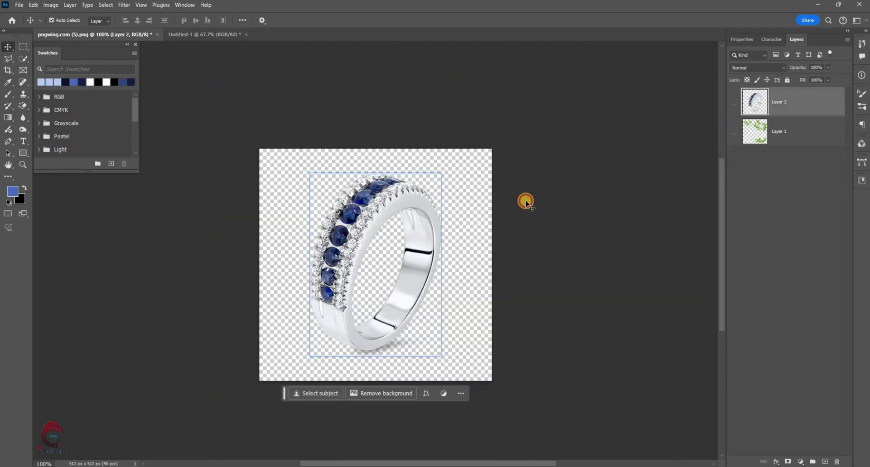
drag(230, 37, 229, 36)
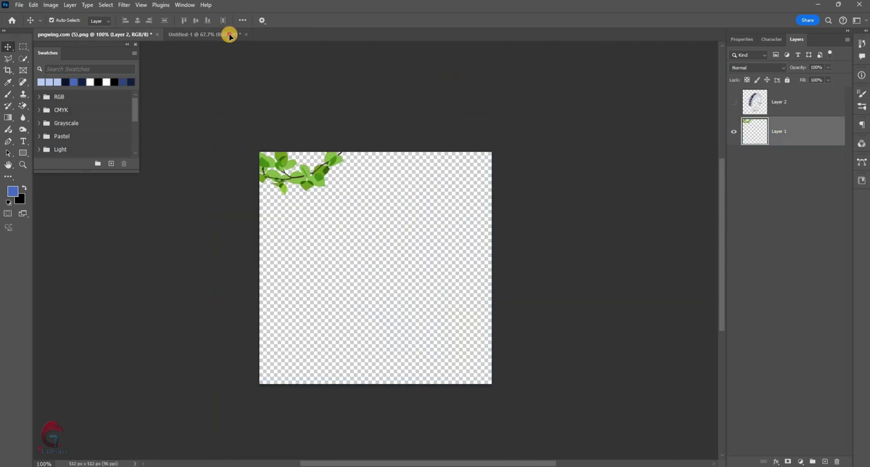
drag(581, 175, 505, 161)
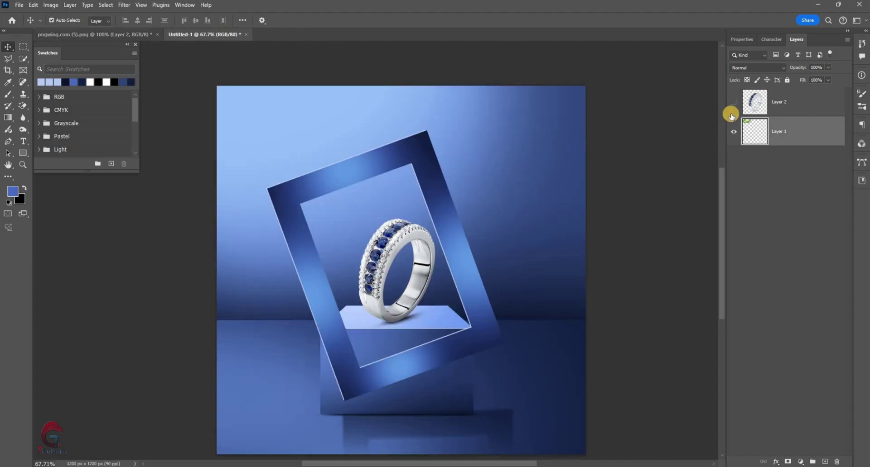
drag(731, 117, 811, 102)
Make Layer 12 a Smart Object, enlarge it over the frame's top, and select the upper right area
right_click(770, 102)
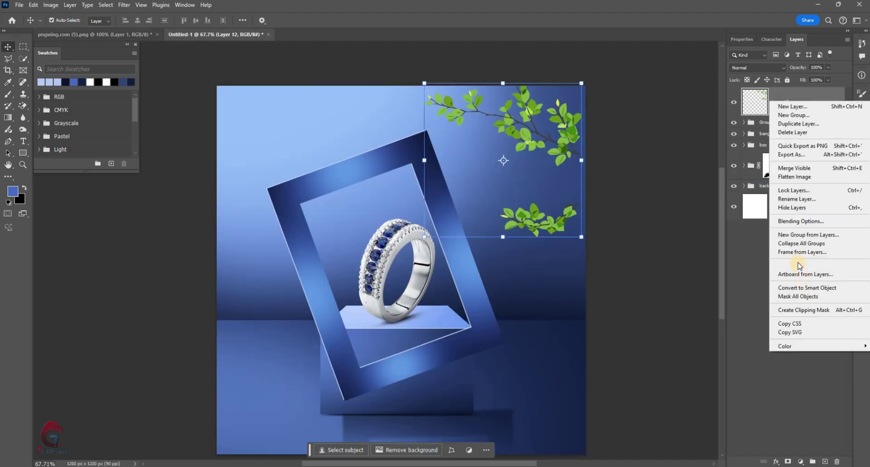
click(807, 288)
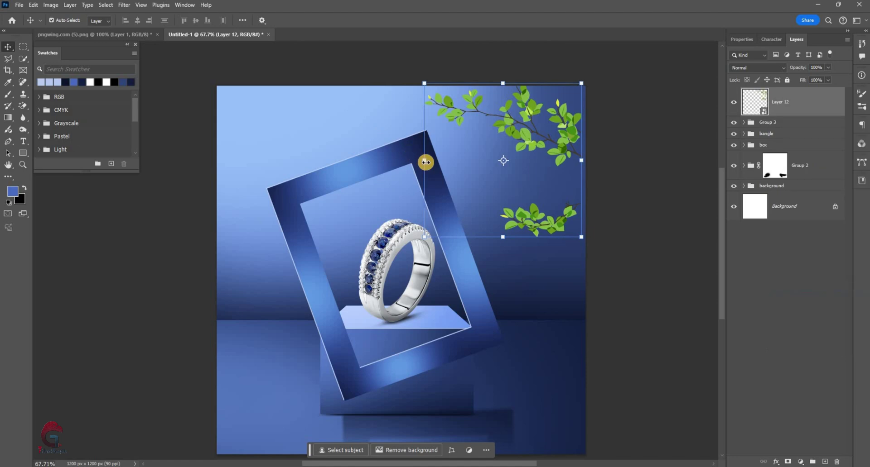
drag(424, 161, 340, 160)
drag(503, 192, 503, 244)
key(Return)
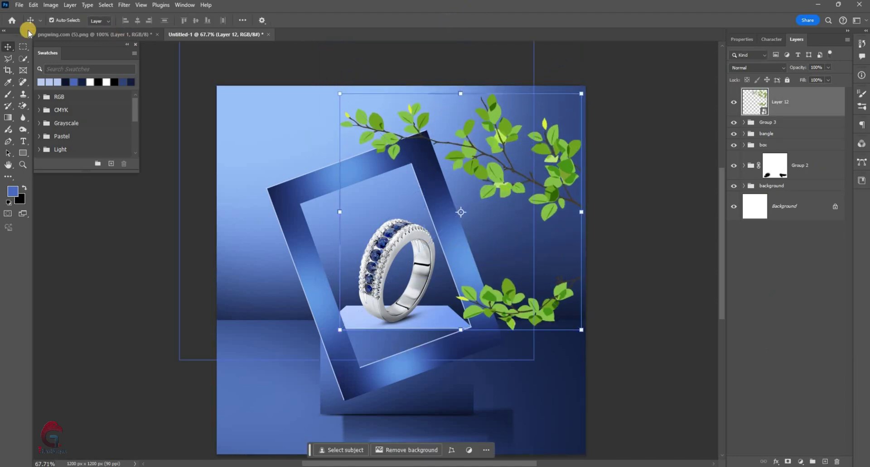
key(m)
drag(317, 71, 679, 222)
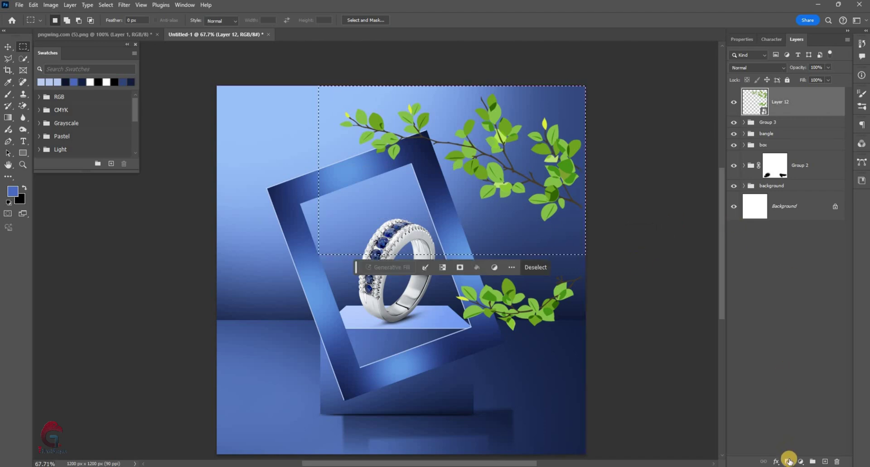
Mask the branch to the upper-right selection and nudge it up and right
click(459, 267)
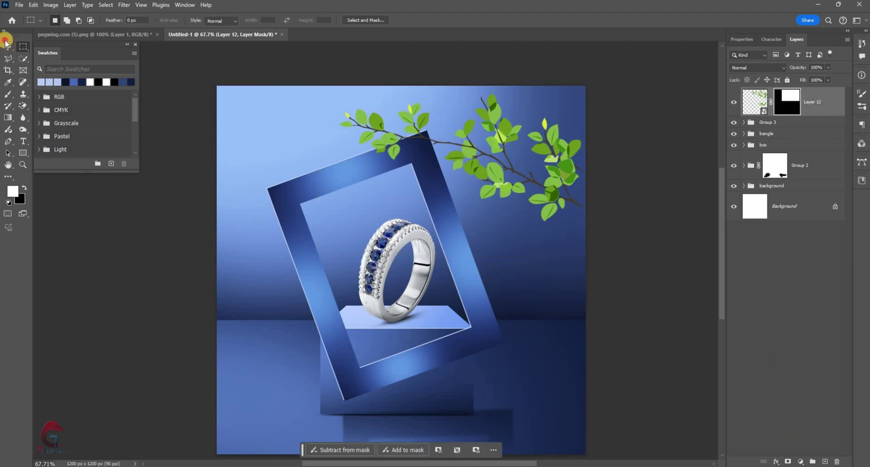
key(v)
drag(498, 139, 505, 120)
Give Layer 12 a black Color Overlay layer style
right_click(755, 98)
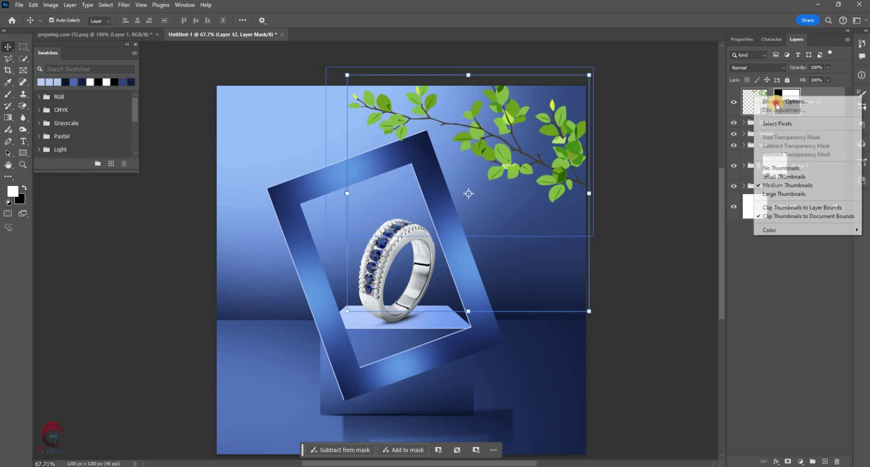
click(773, 104)
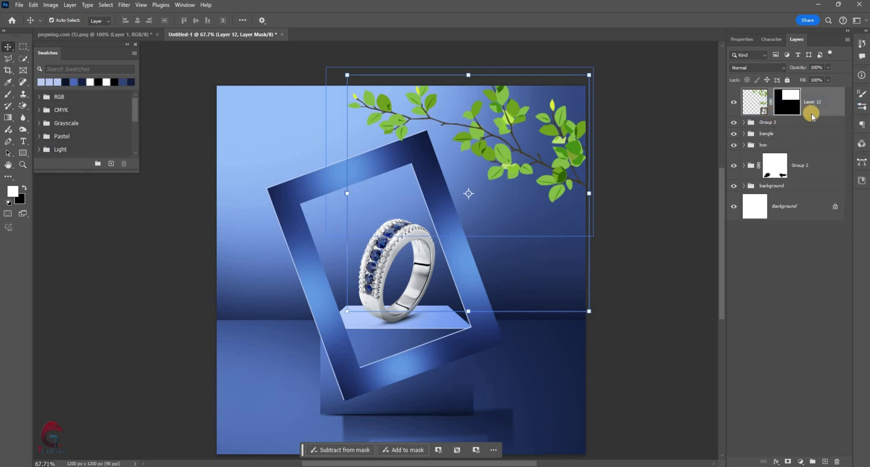
drag(657, 63, 749, 50)
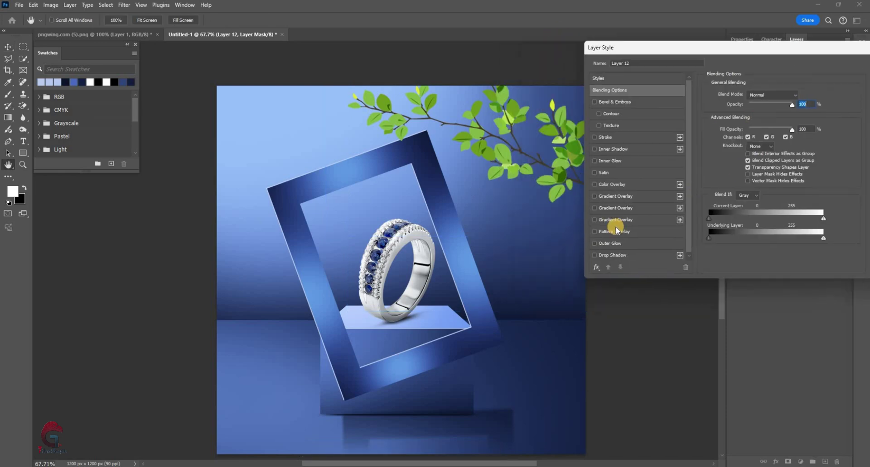
click(619, 179)
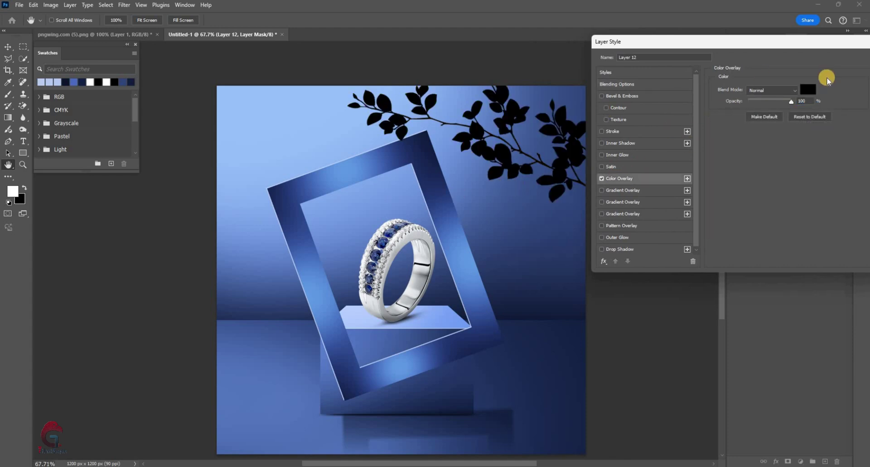
click(808, 89)
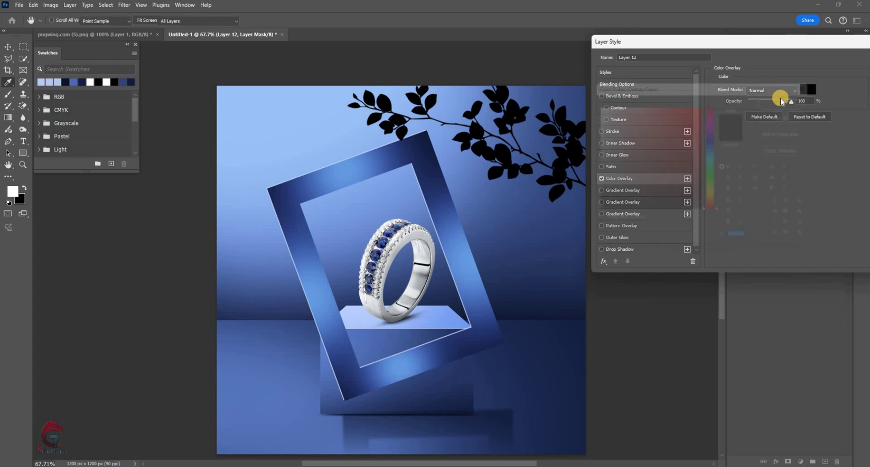
key(Return)
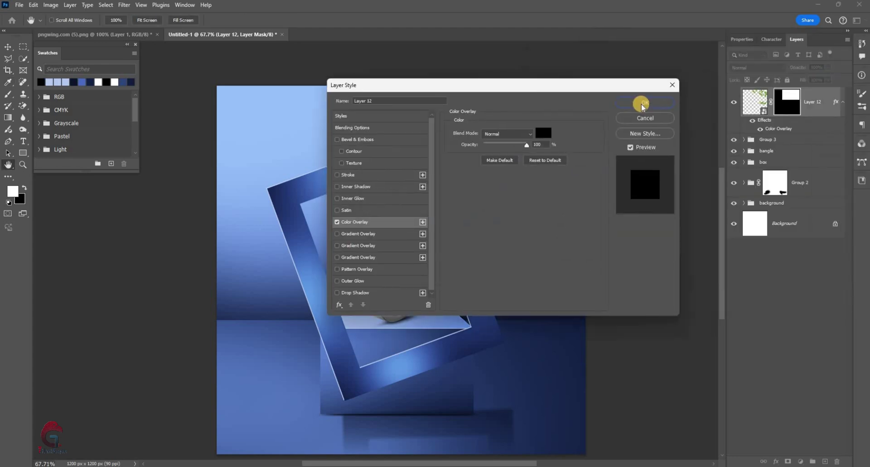
key(Return)
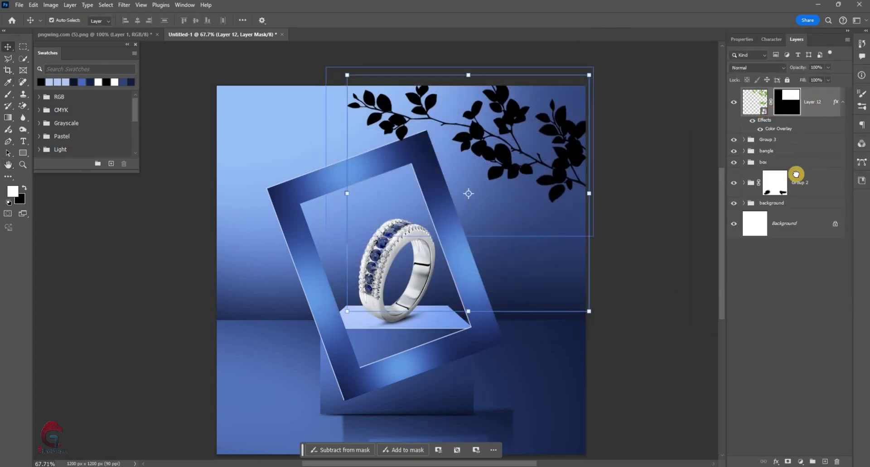
Move Layer 12 below Group 2 and begin a Gaussian Blur on it
drag(824, 110, 782, 199)
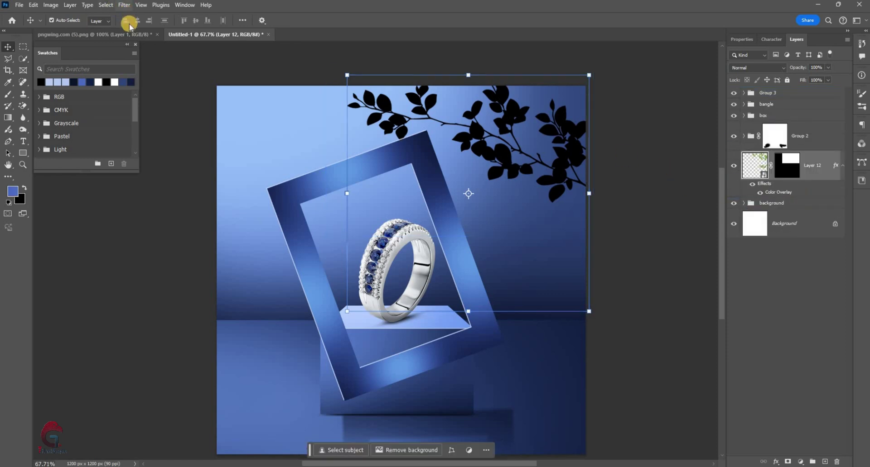
click(124, 5)
key(Return)
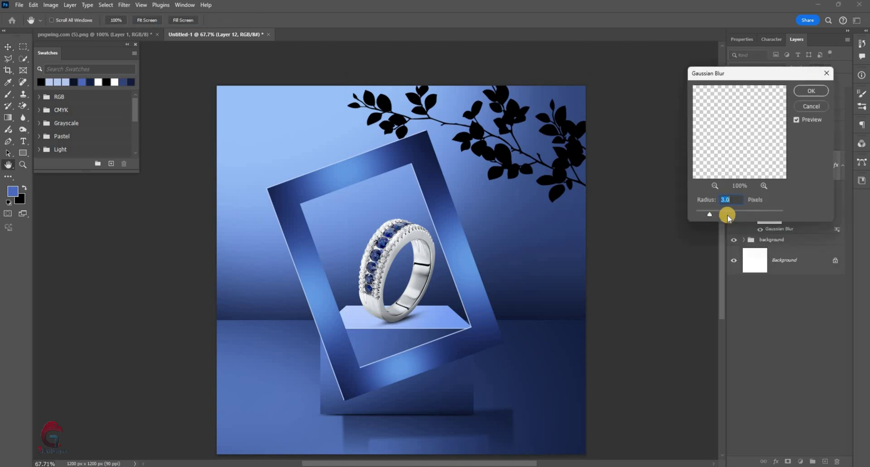
Gaussian-blur the black branch at radius 4, set it to 40% opacity, then raise the radius to about 5.2
drag(721, 216, 722, 211)
text(4)
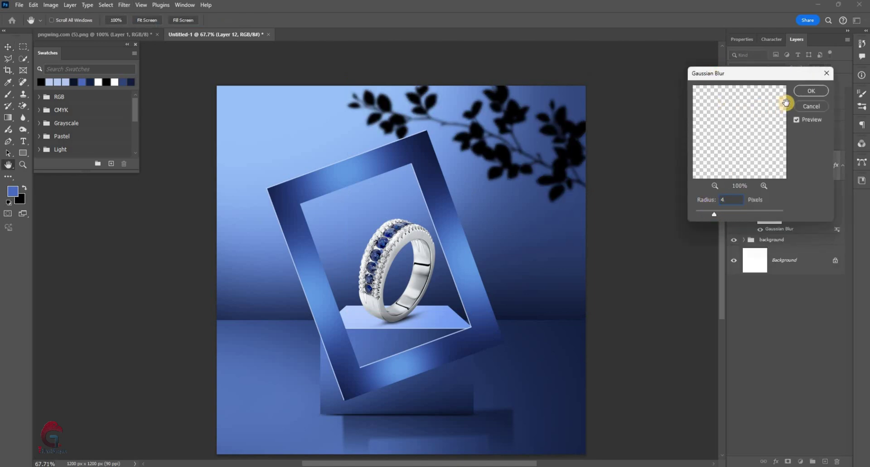
key(Return)
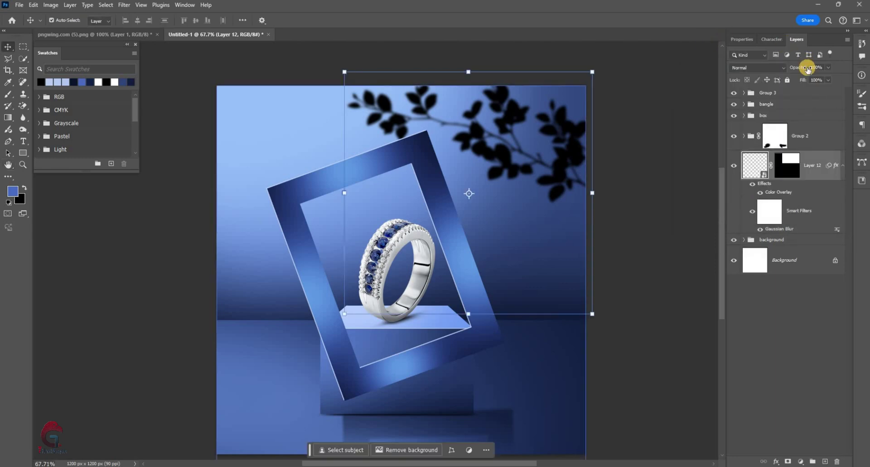
mouse_move(785, 67)
mouse_down()
mouse_move(802, 67)
mouse_move(794, 68)
mouse_up()
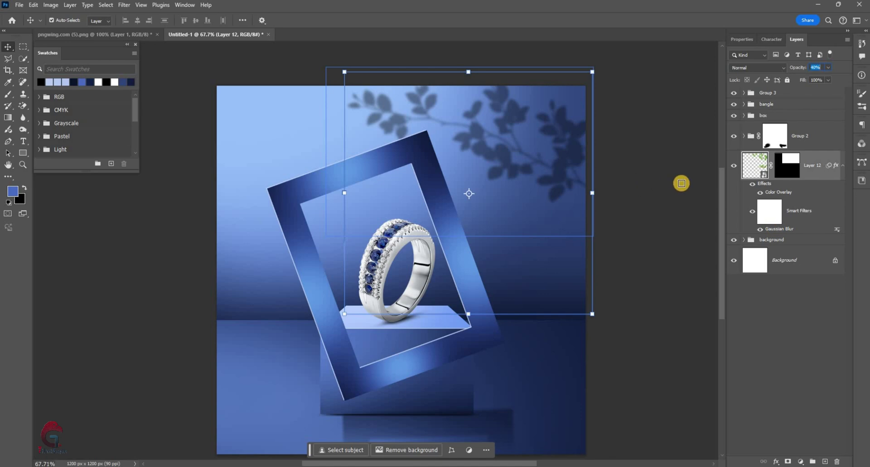
double_click(779, 229)
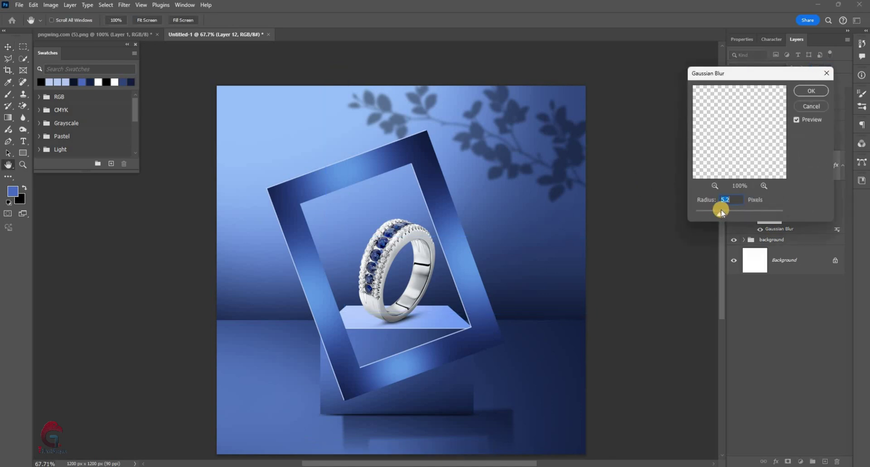
key(Return)
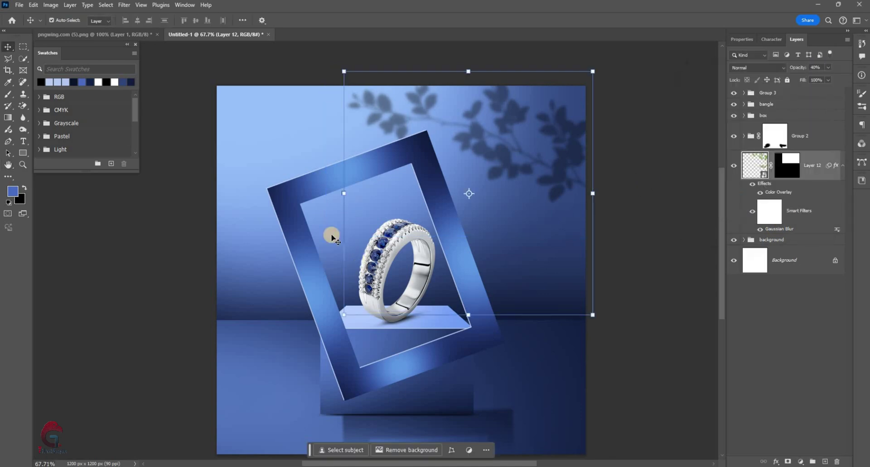
scroll(344, 199, down, 1)
scroll(331, 194, down, 1)
Scale the leaf shadow up to about 117% and add a Motion Blur of 56° and 23 pixels
click(288, 185)
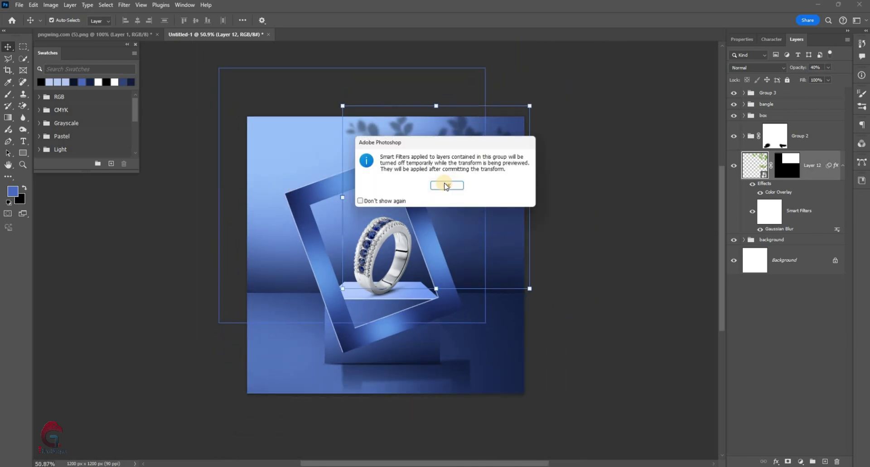
key(Return)
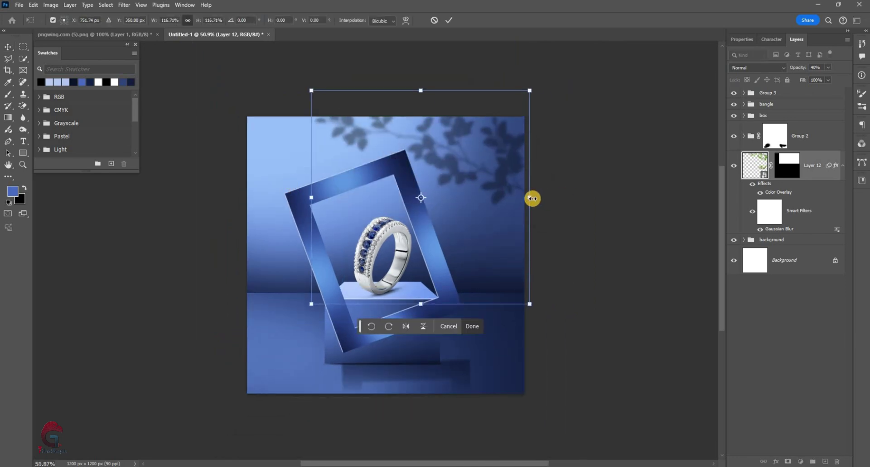
drag(532, 198, 515, 188)
key(Return)
scroll(515, 188, up, 1)
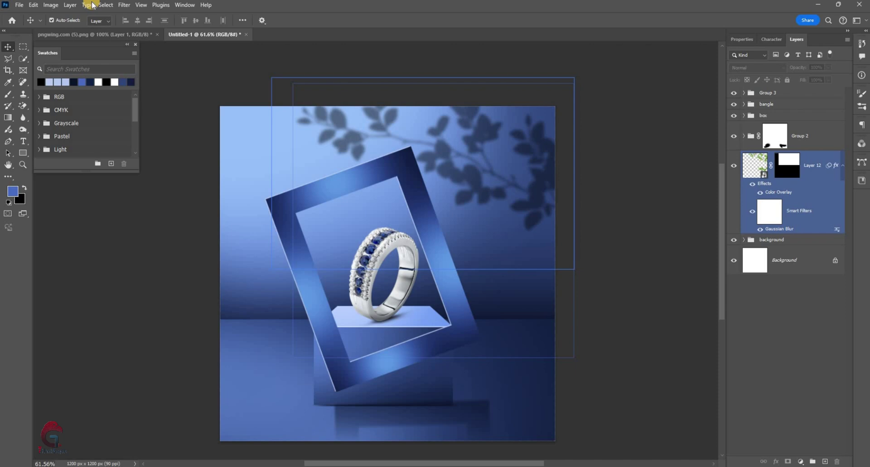
click(124, 5)
click(138, 24)
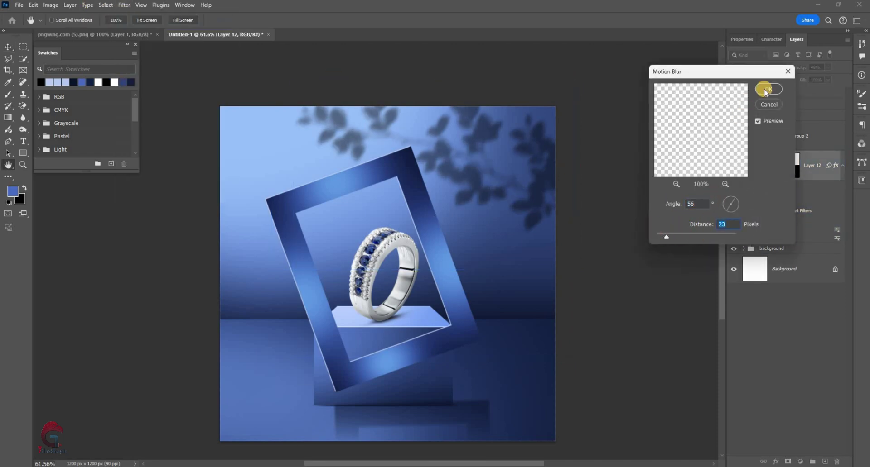
key(Return)
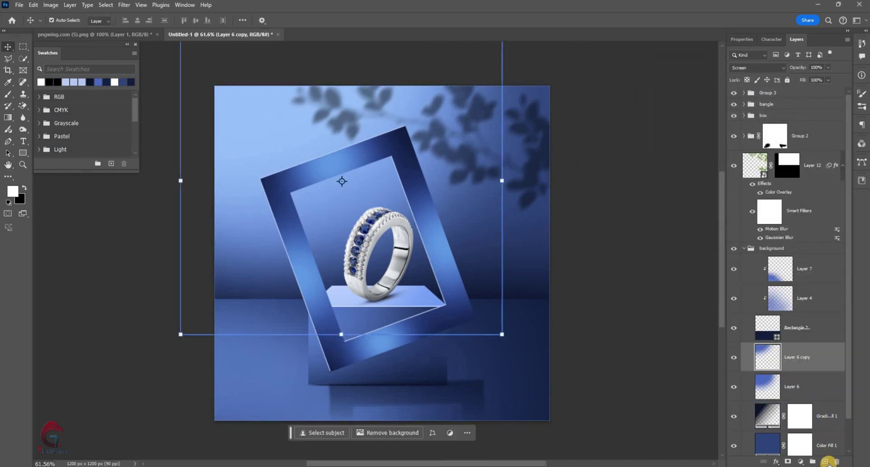
Add a Screen copy of Layer 6 and paint a large white glow on a new Layer 13
drag(802, 403, 825, 462)
click(825, 462)
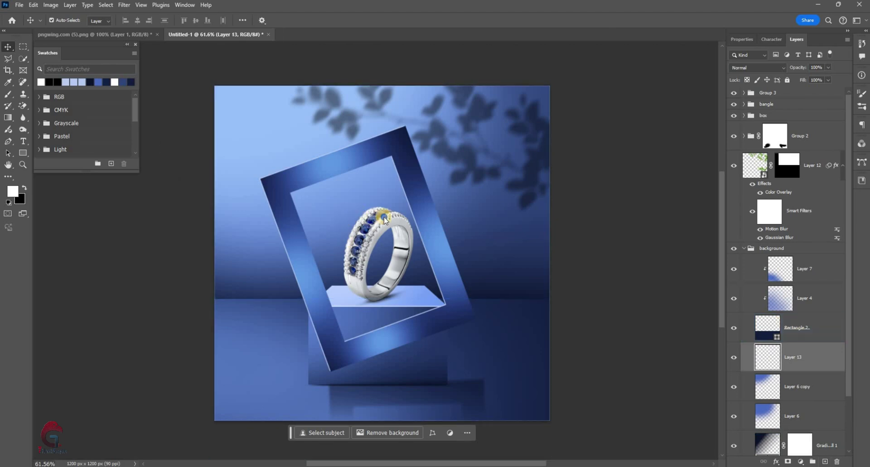
key(b)
mouse_move(411, 225)
mouse_down()
mouse_move(153, 94)
mouse_move(278, 97)
mouse_up()
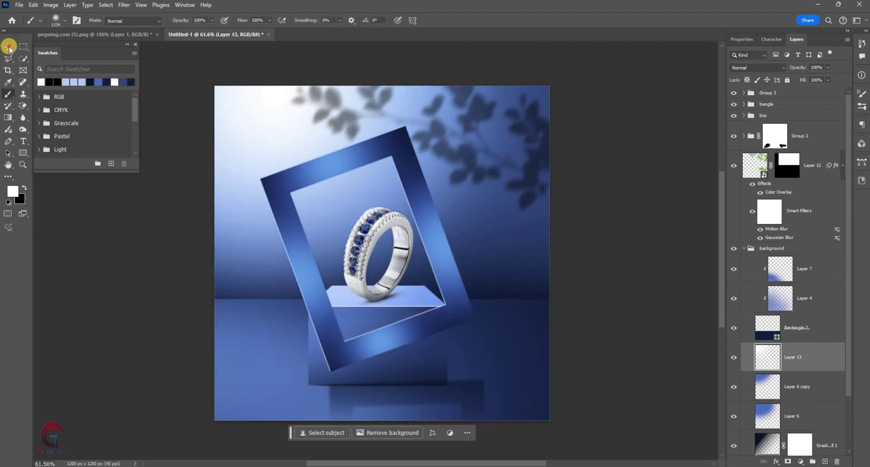
Scale the glow to about 145%, set it to Overlay, and collapse the background group
key(ctrl+t)
drag(530, 350, 665, 460)
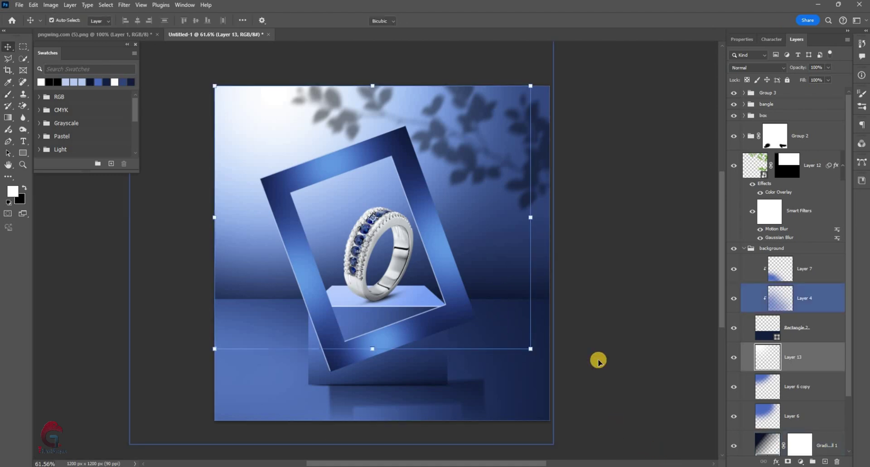
key(Return)
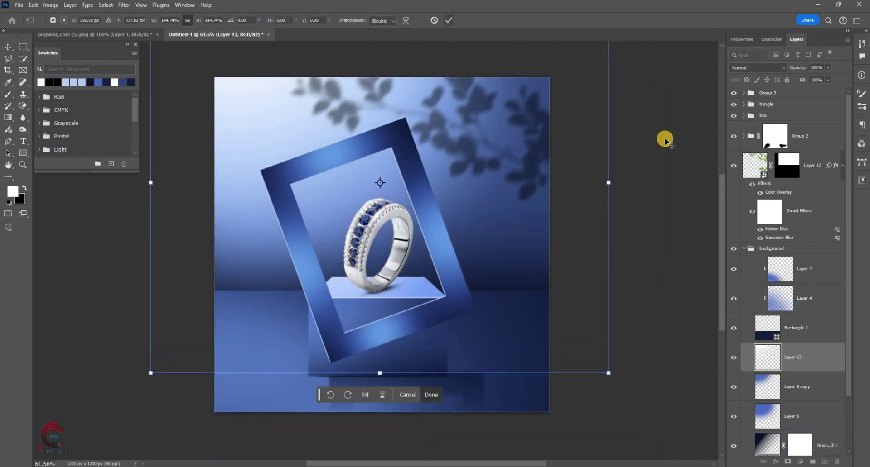
click(758, 68)
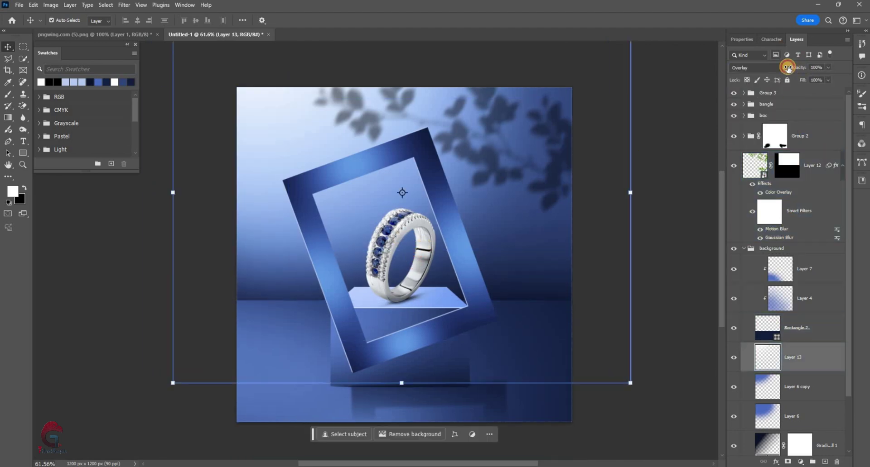
click(303, 185)
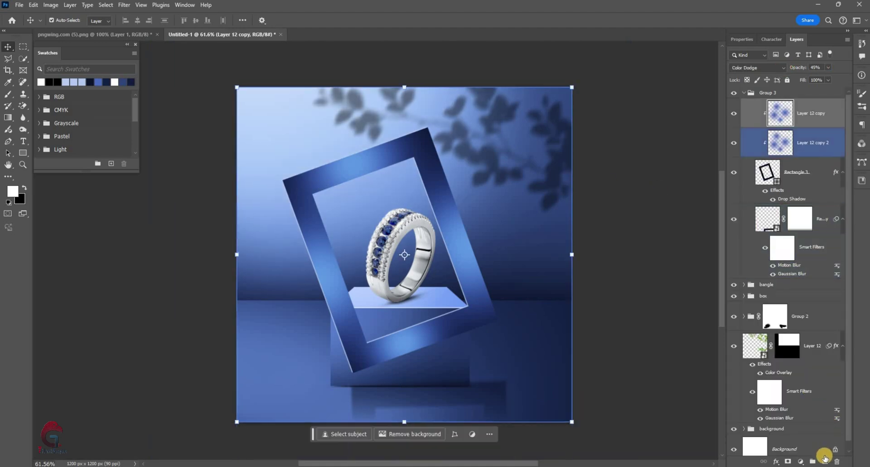
click(836, 279)
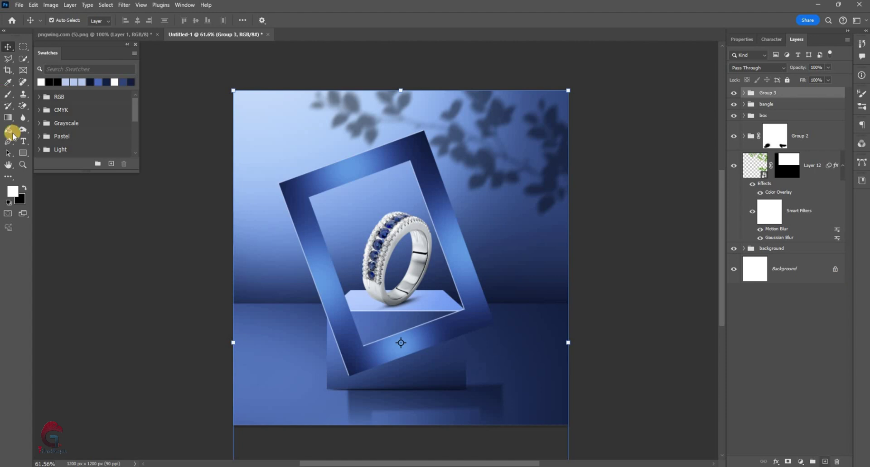
Draw Ellipse 1, a 222-pixel dark navy circle with no stroke, left of the podium
key(ctrl+shift+alt+n)
right_click(22, 153)
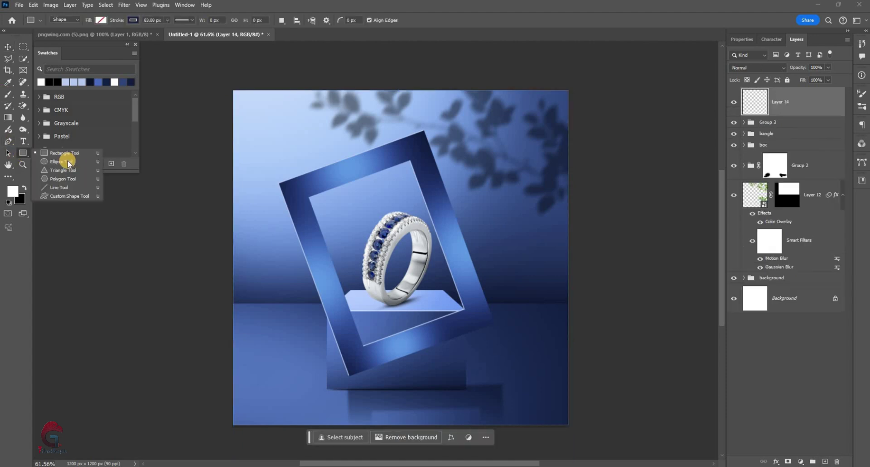
click(259, 319)
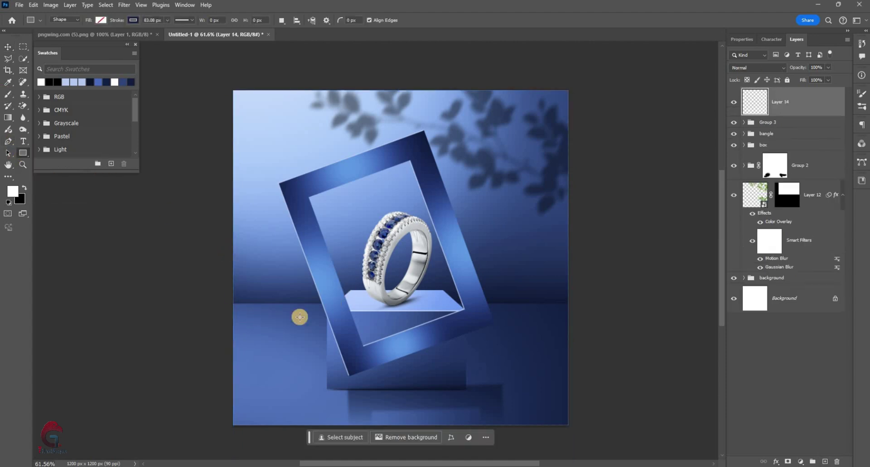
drag(322, 388, 331, 394)
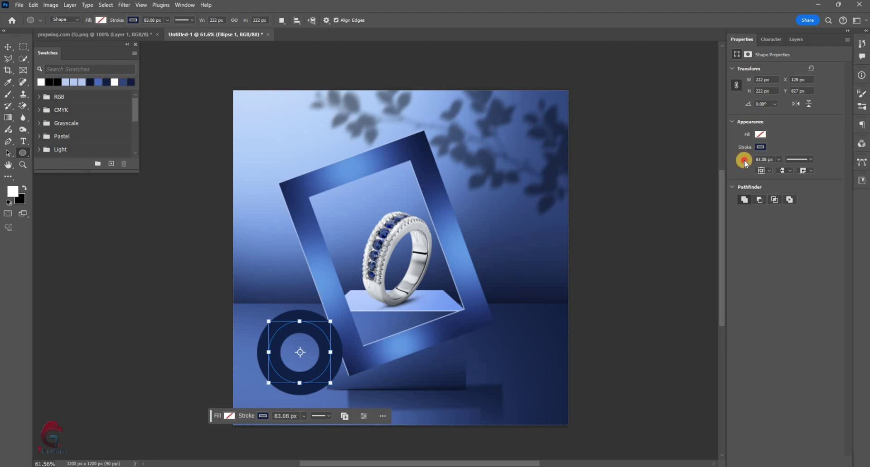
click(761, 147)
click(760, 179)
click(760, 134)
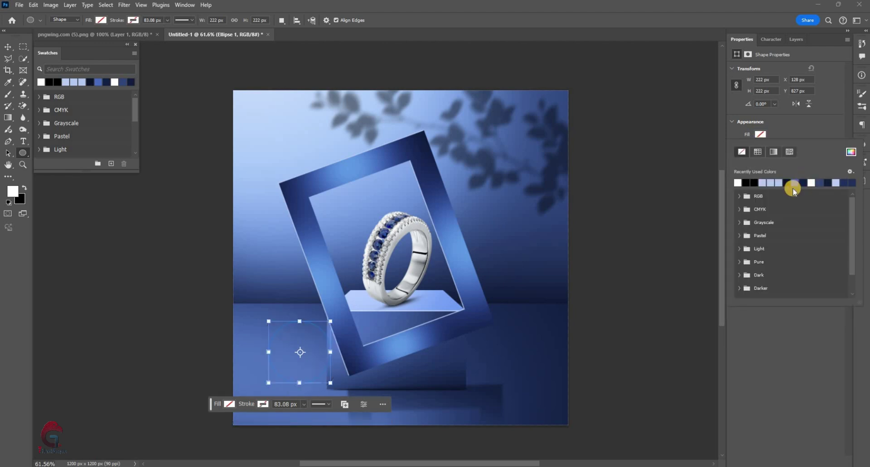
click(803, 183)
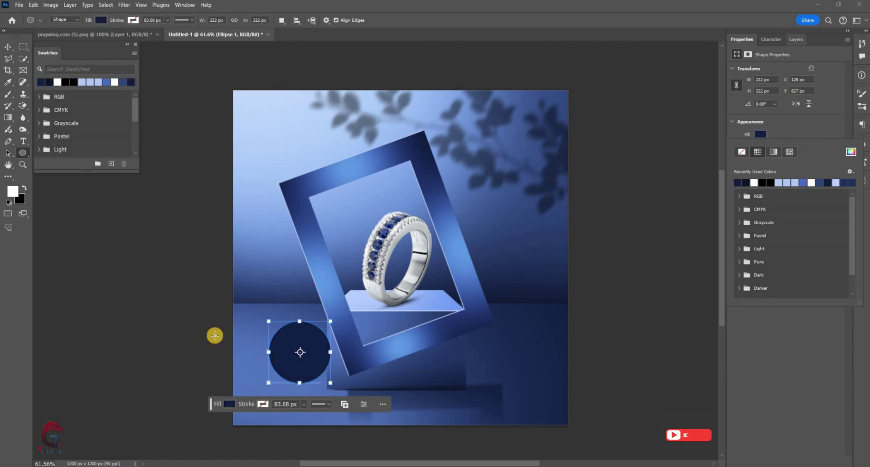
Zoom in and add an empty layer above the circle
key(F7)
key(ctrl+plus)
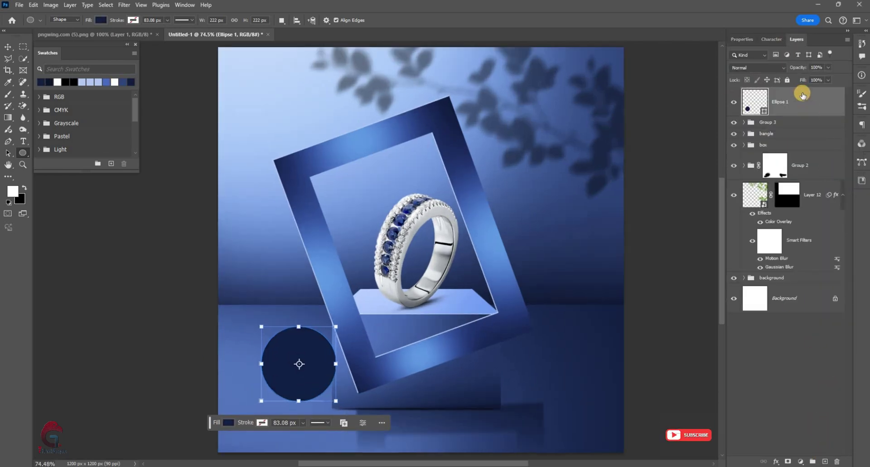
click(824, 462)
right_click(797, 95)
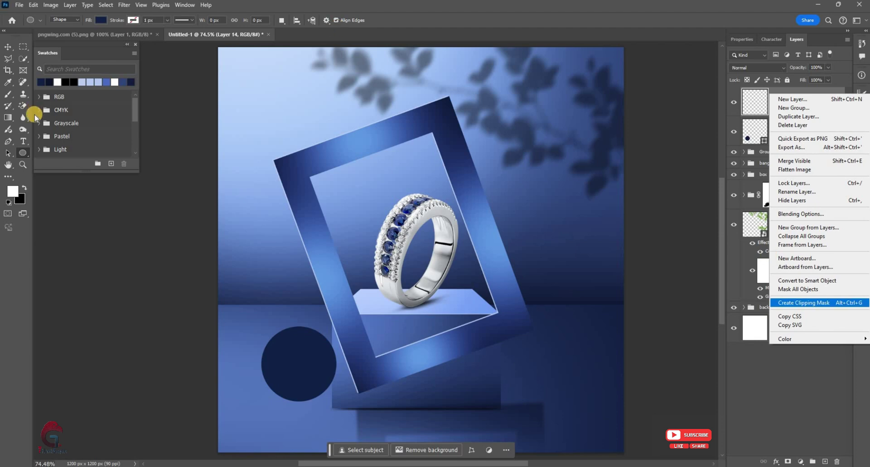
Clip Layer 14 to the circle and paint a soft blue highlight on it
key(Return)
key(b)
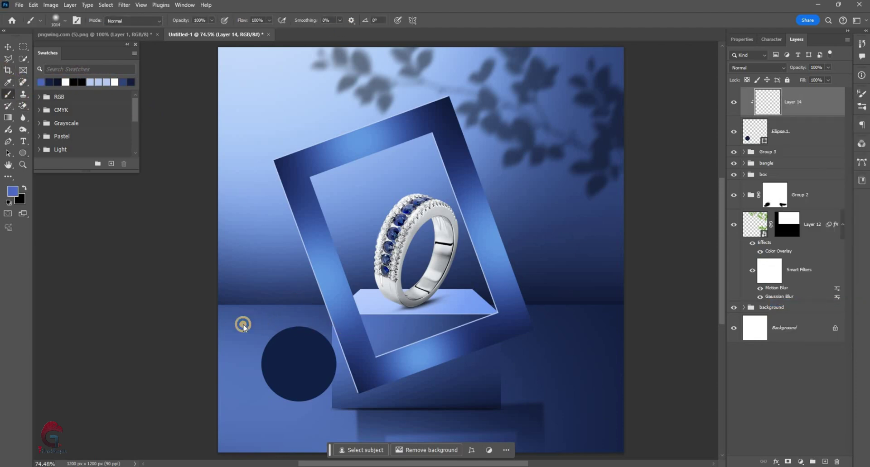
mouse_move(274, 336)
mouse_down()
mouse_move(291, 342)
mouse_move(292, 356)
mouse_up()
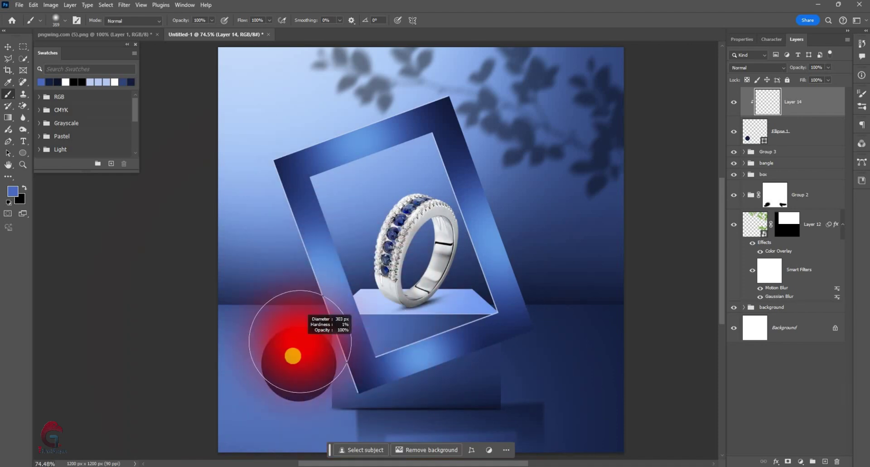
scroll(292, 357, up, 2)
click(280, 353)
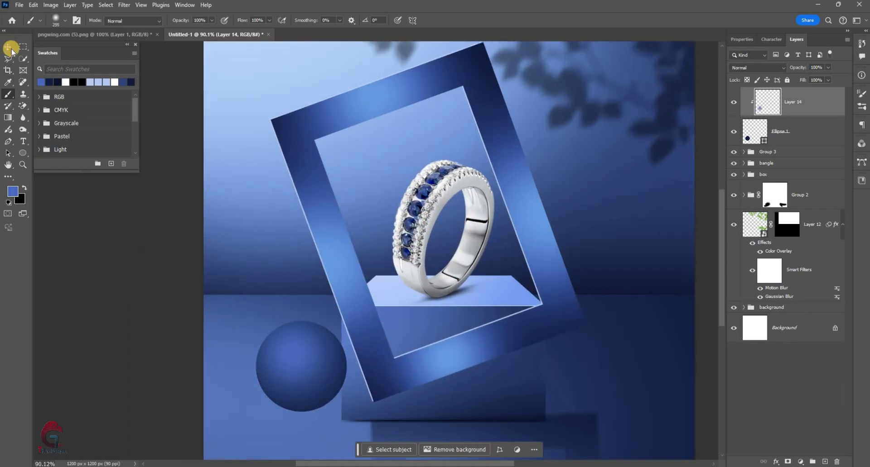
Add a clipped Layer 15 and paint a soft light spot on the sphere's upper left
key(v)
click(825, 461)
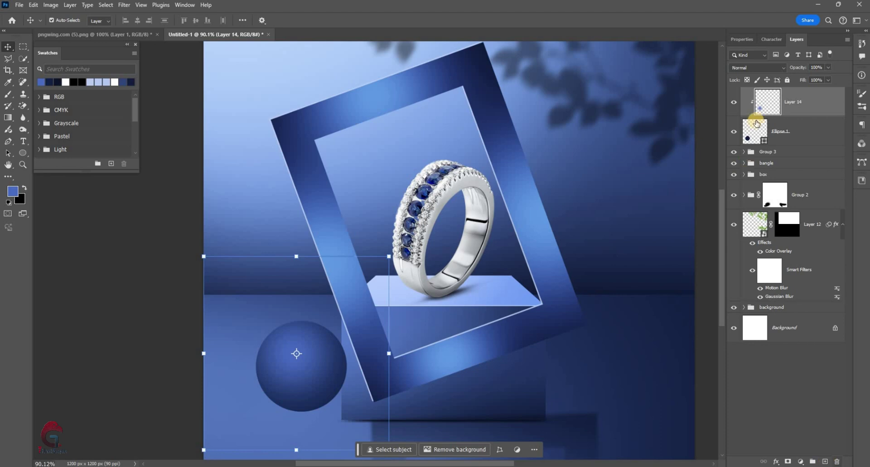
key(ctrl+shift+alt+n)
right_click(814, 311)
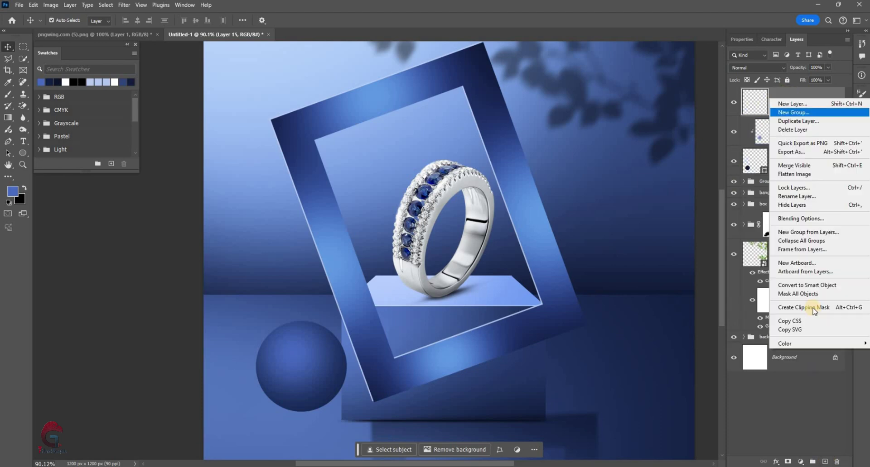
click(815, 311)
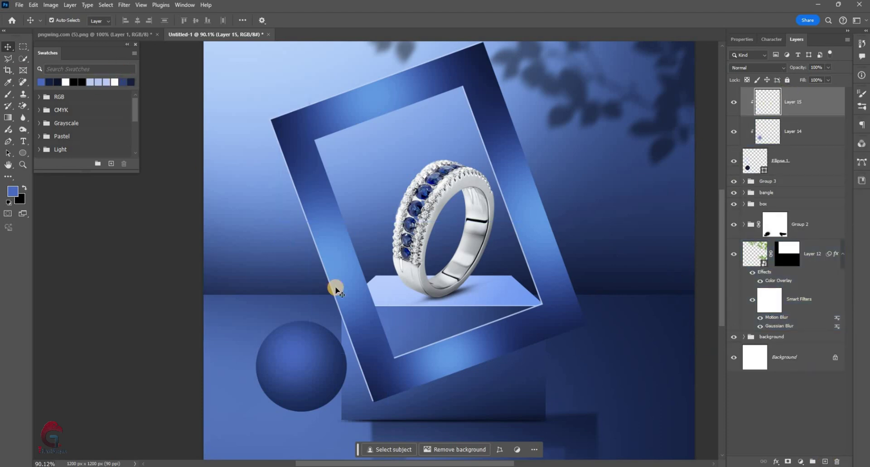
key(b)
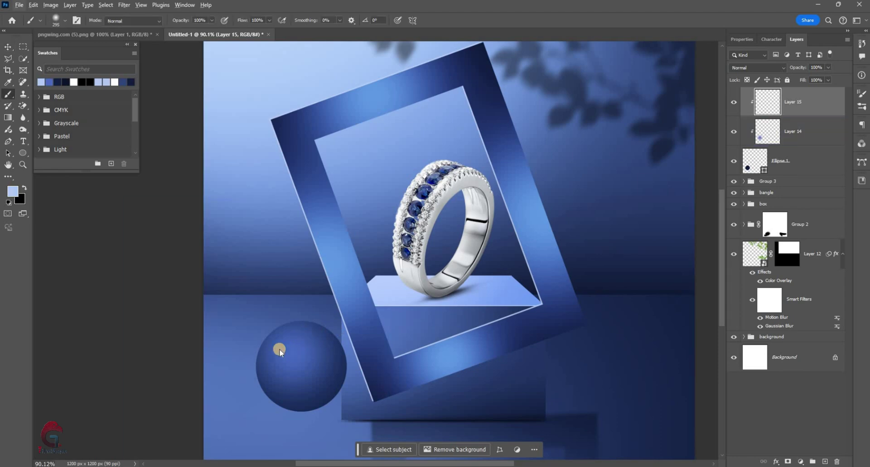
drag(278, 349, 287, 345)
Set Layer 15 to Overlay and duplicate it
key(v)
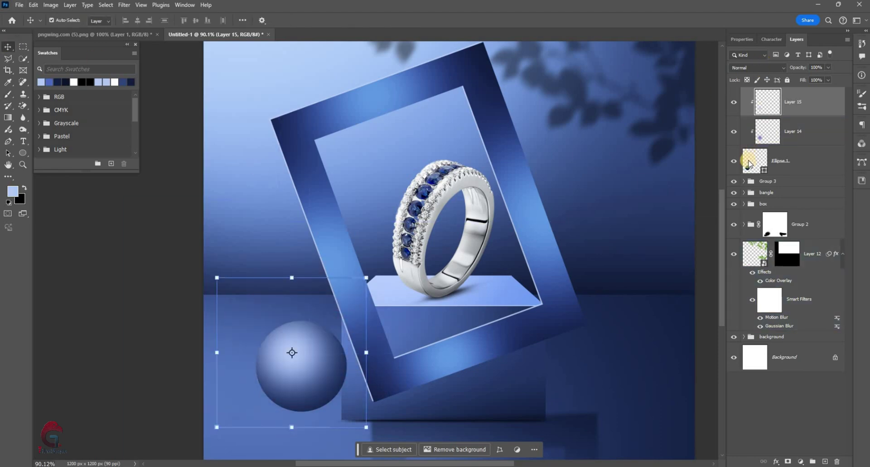
click(756, 68)
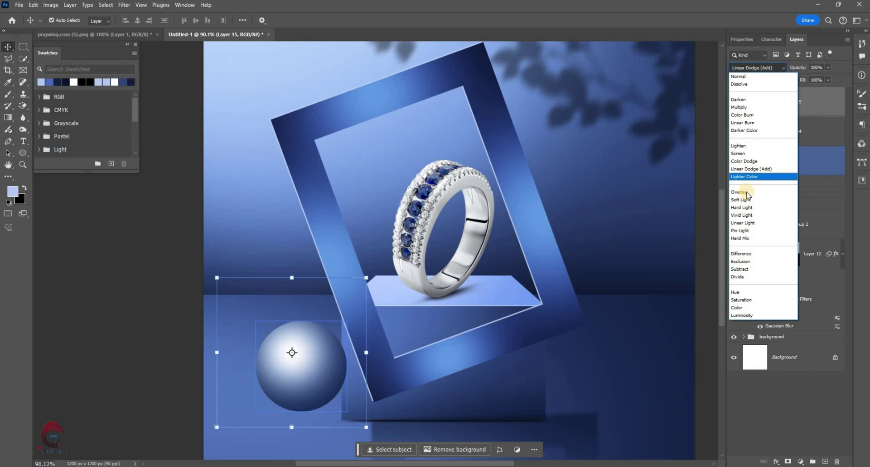
key(Down)
key(Down)
key(Down)
key(Return)
click(796, 113)
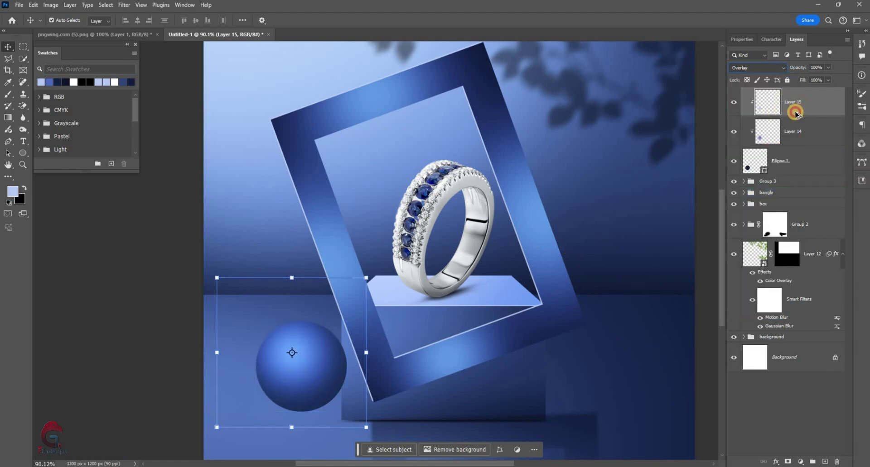
key(ctrl+j)
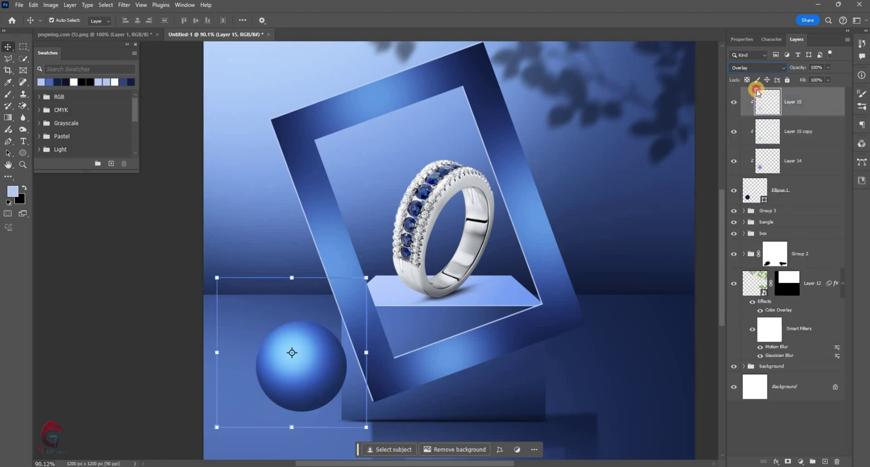
Set Layer 14 to Screen, shrink the highlight to fit, and lower opacity to 83%
click(751, 160)
click(757, 68)
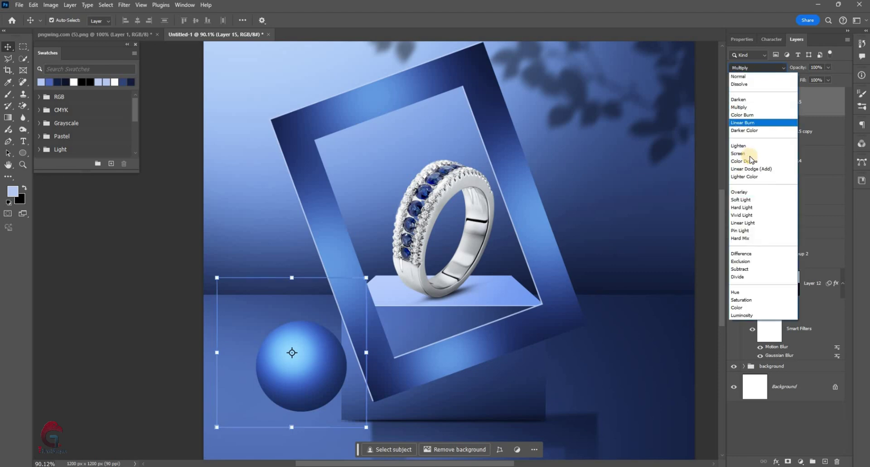
click(363, 427)
drag(363, 426, 348, 404)
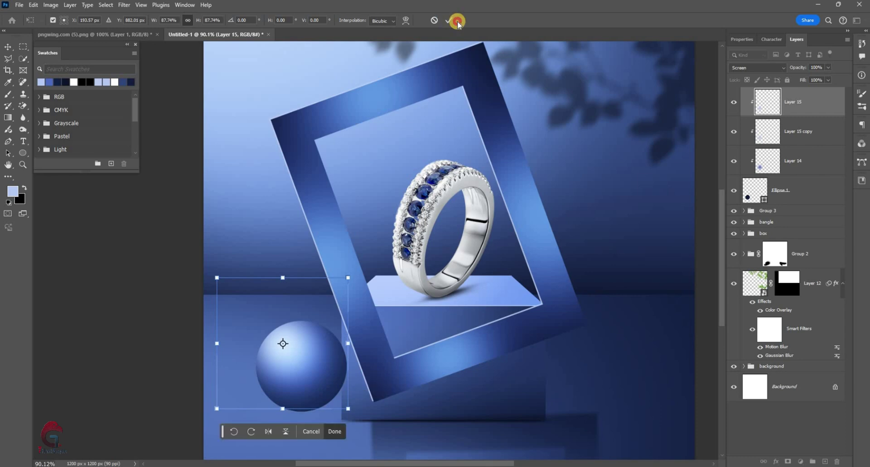
key(Return)
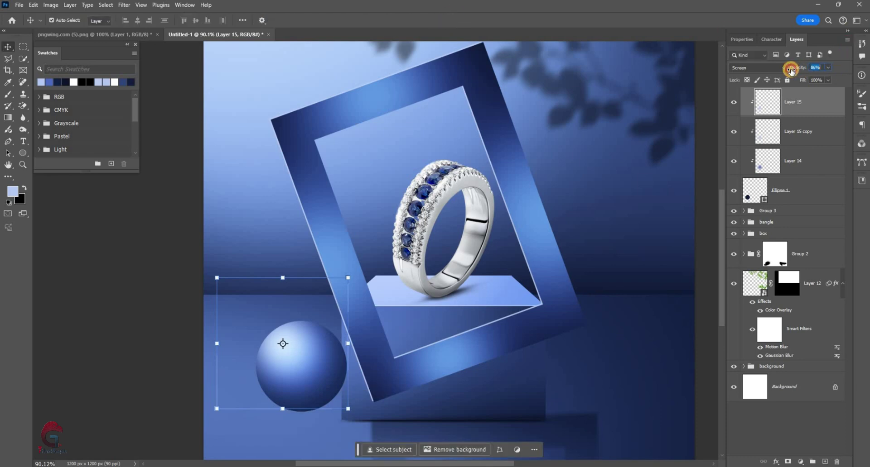
drag(790, 69, 77, 399)
click(280, 339)
scroll(453, 271, down, 1)
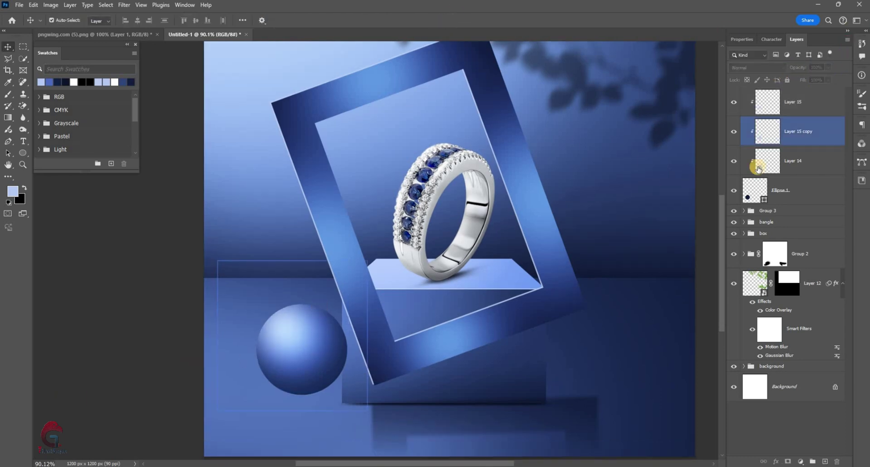
key(alt+bracketleft)
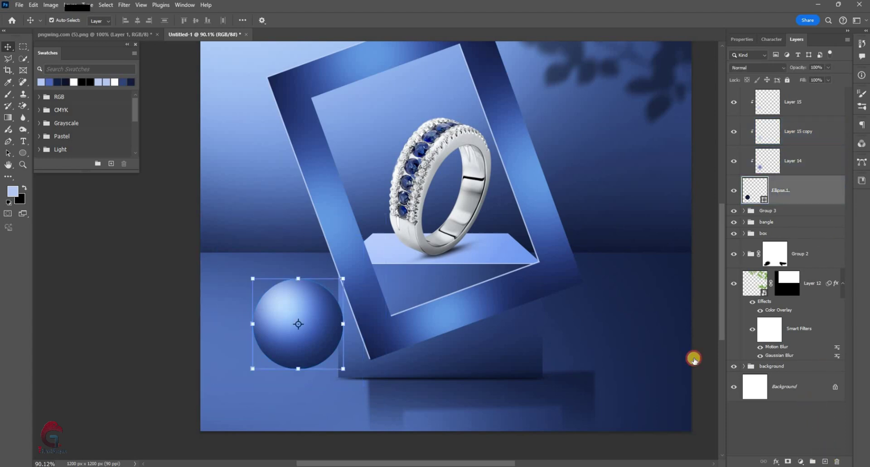
Add a clipped layer above the circle, swap colours to black, and reorder Layer 16 in the stack
key(ctrl+alt+shift+n)
key(ctrl+alt+g)
key(b)
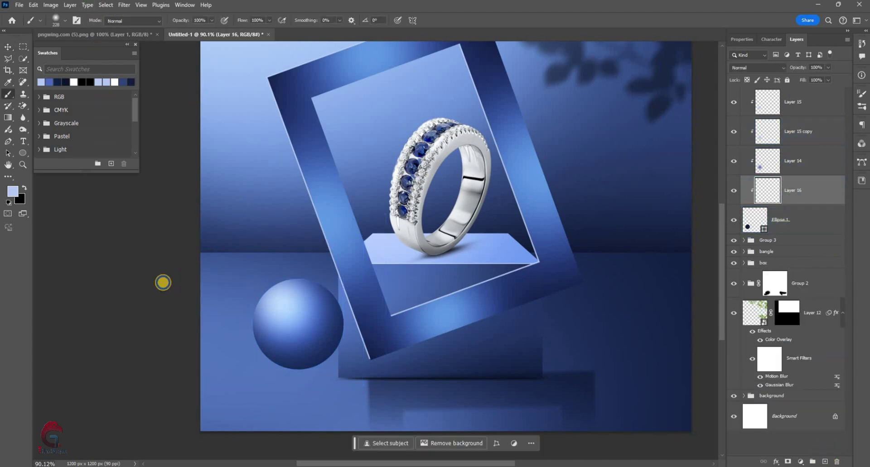
key(x)
scroll(295, 317, up, 3)
scroll(355, 313, up, 2)
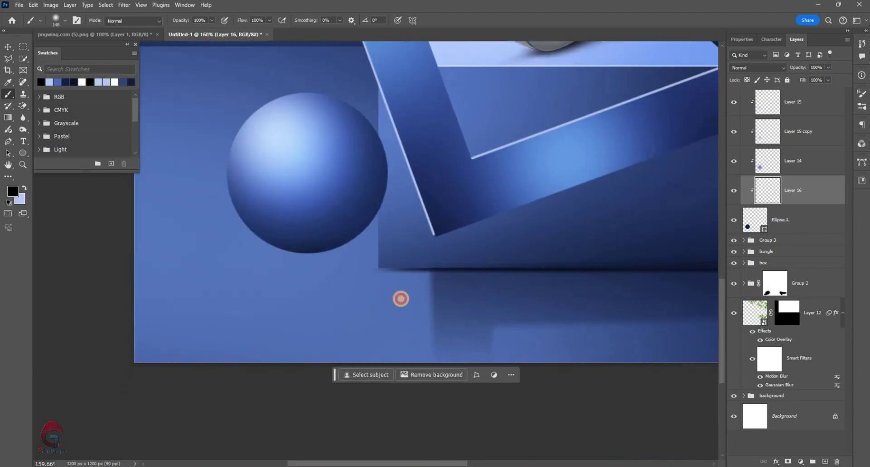
key(v)
scroll(426, 204, down, 1)
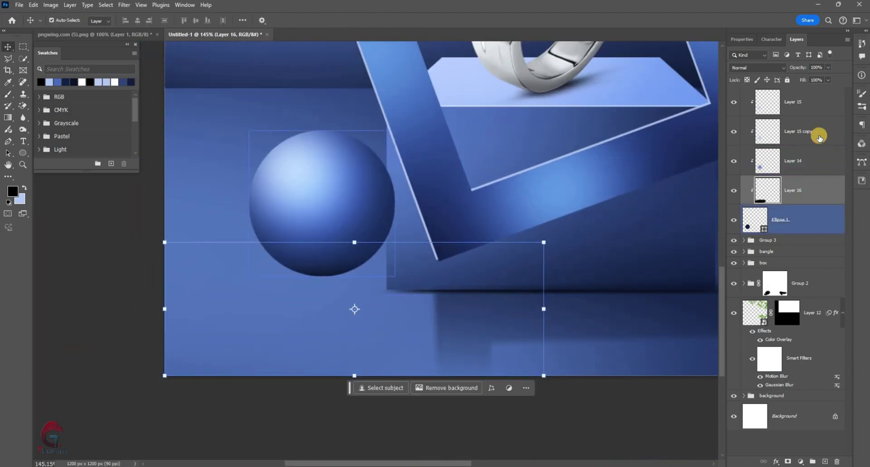
drag(777, 185, 801, 264)
key(alt+bracketleft)
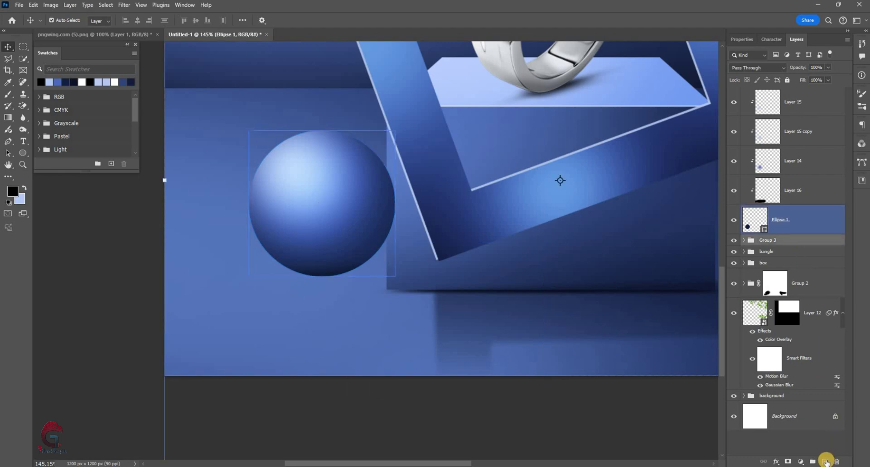
Paint a large soft black dab under the sphere on a new layer and squash it flat
key(ctrl+shift+alt+n)
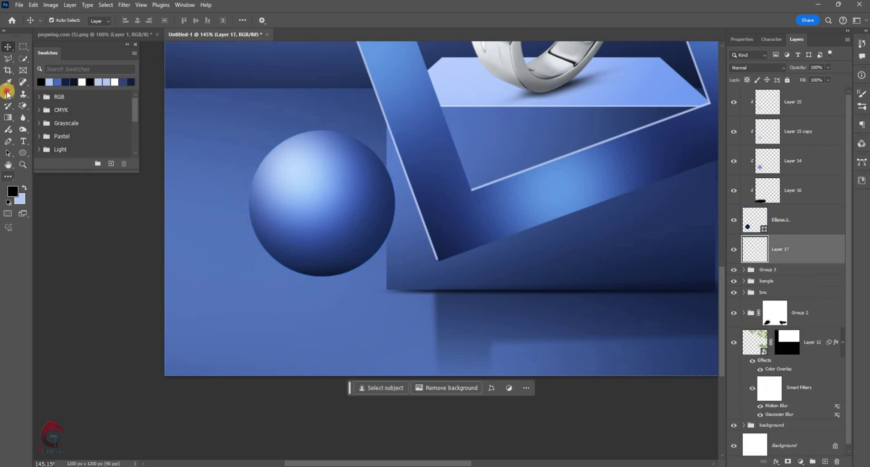
click(8, 94)
drag(321, 271, 335, 300)
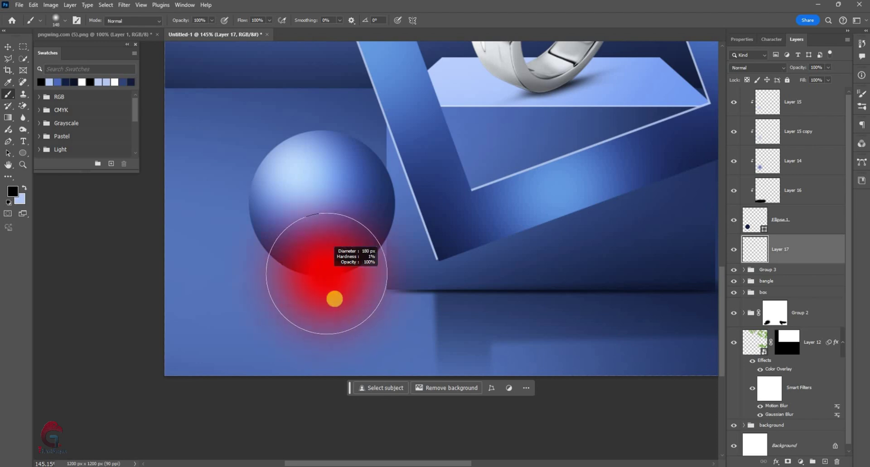
click(325, 290)
key(v)
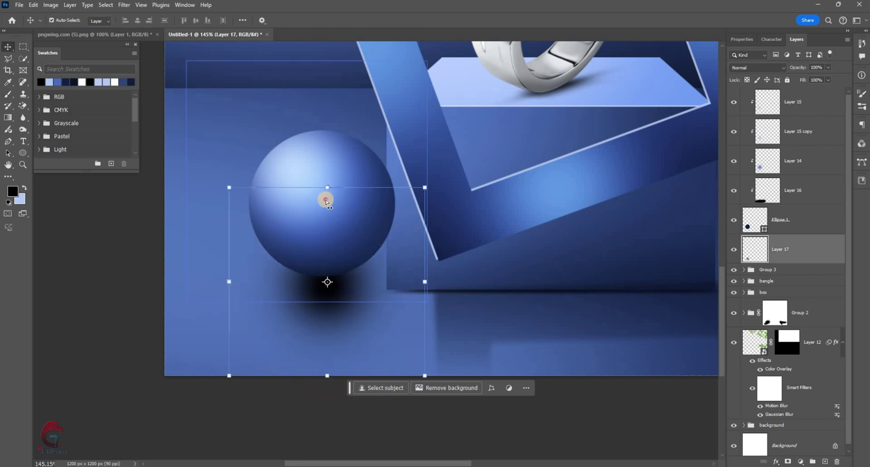
mouse_move(326, 201)
mouse_down()
mouse_move(326, 317)
mouse_move(351, 276)
mouse_up()
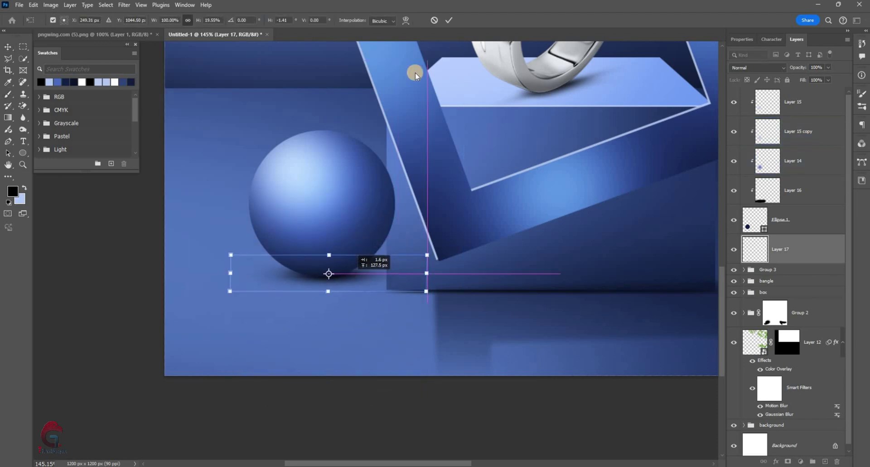
key(Return)
scroll(331, 345, down, 1)
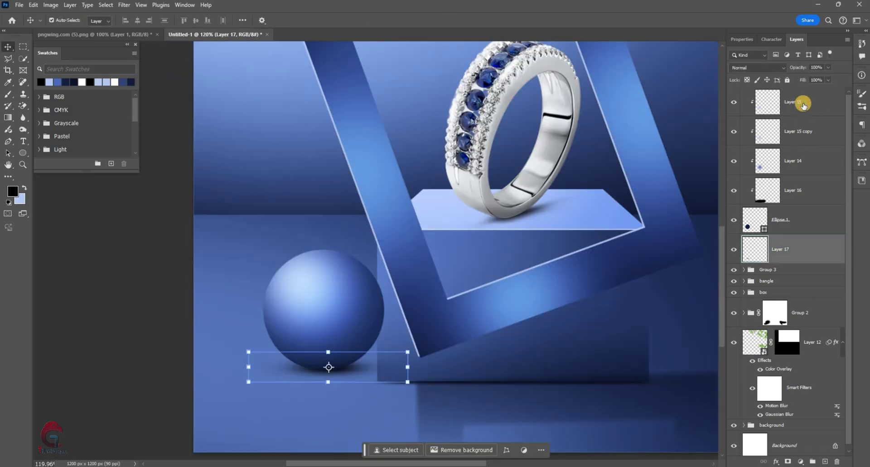
shift+click(803, 105)
Group the sphere layers as Group 4, then move it lower and enlarge it
key(ctrl+g)
scroll(421, 262, down, 2)
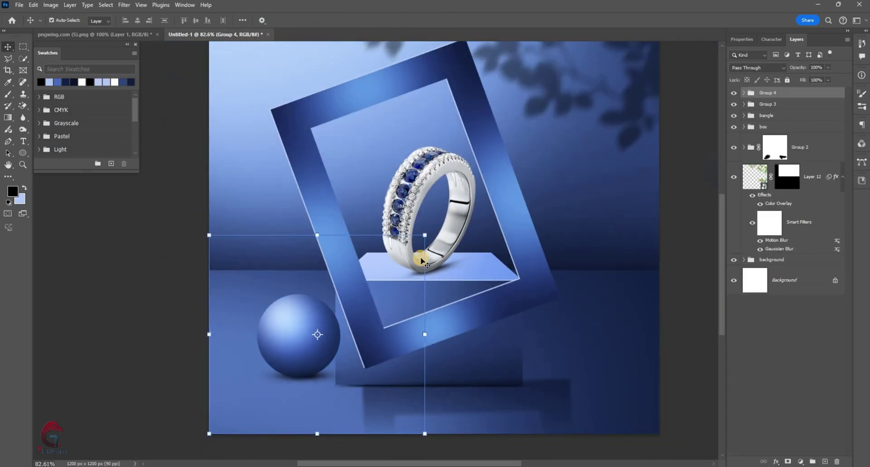
scroll(421, 261, down, 2)
key(ctrl+t)
drag(292, 295, 274, 375)
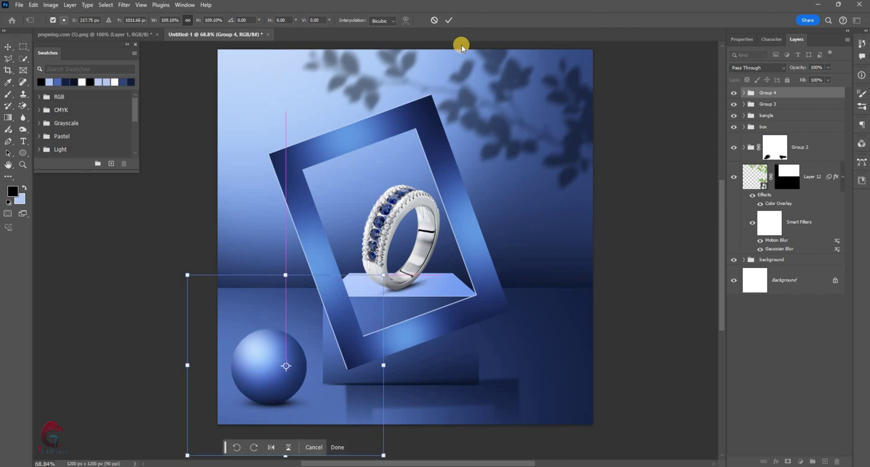
key(Return)
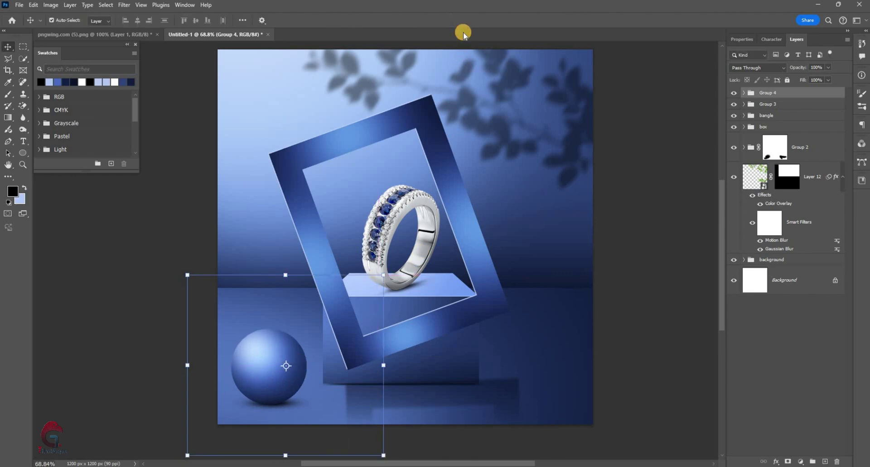
Duplicate Group 4 as a smaller sphere right of the frame and hide its Layer 15 highlight
key(ctrl+j)
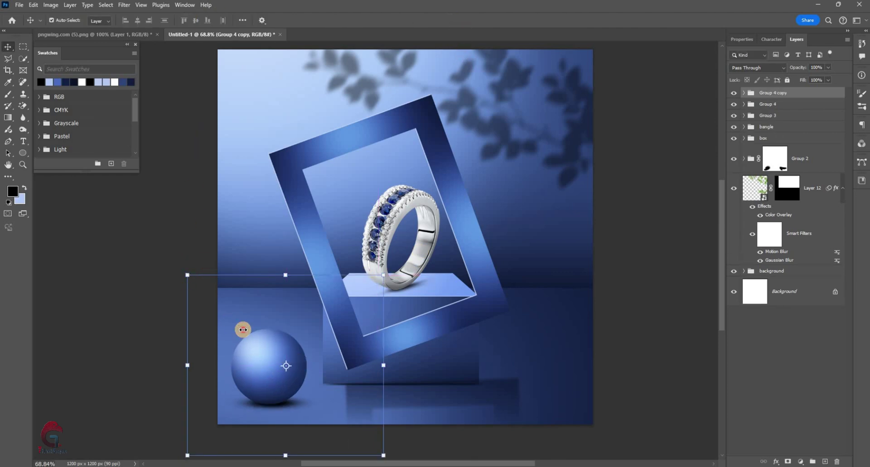
mouse_move(242, 330)
mouse_down()
mouse_move(550, 305)
mouse_move(563, 281)
mouse_up()
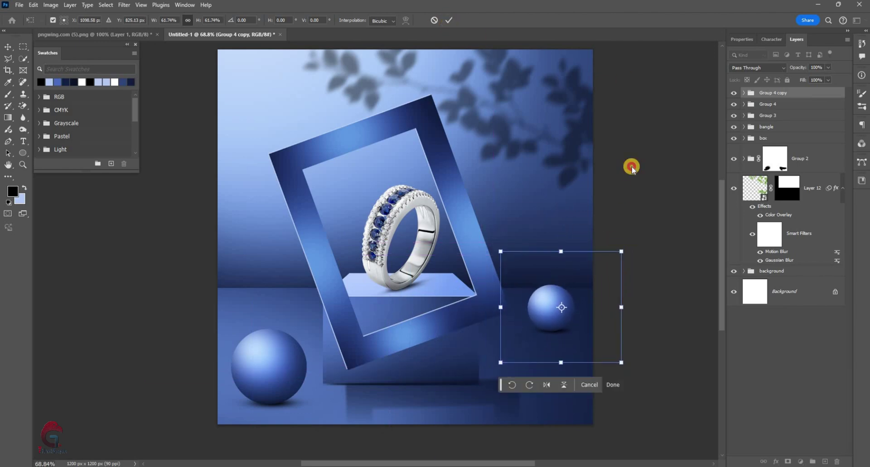
text(109)
key(Return)
scroll(510, 307, up, 3)
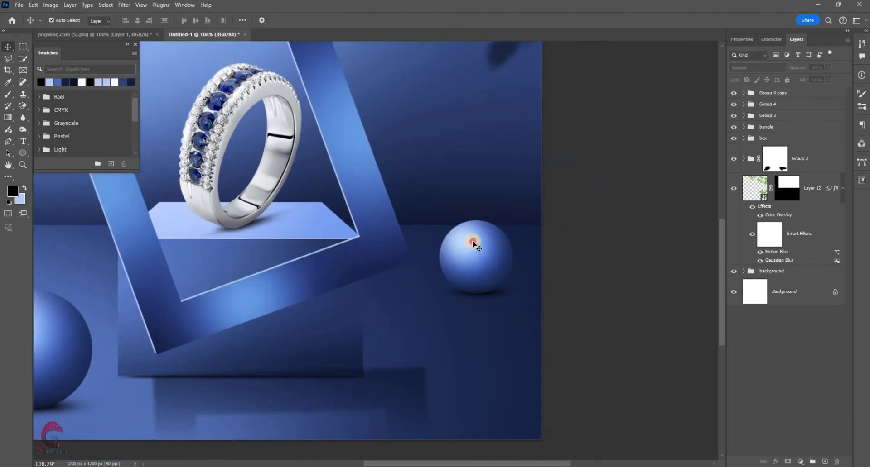
click(461, 237)
key(ctrl+comma)
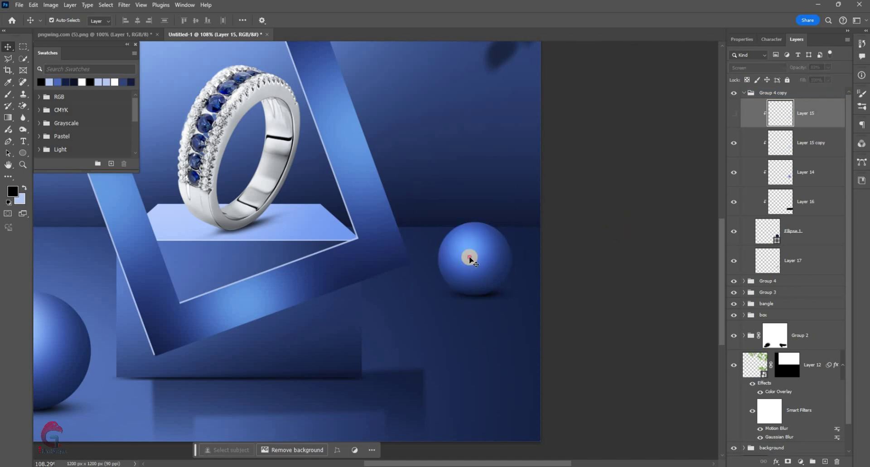
click(469, 259)
key(ctrl+t)
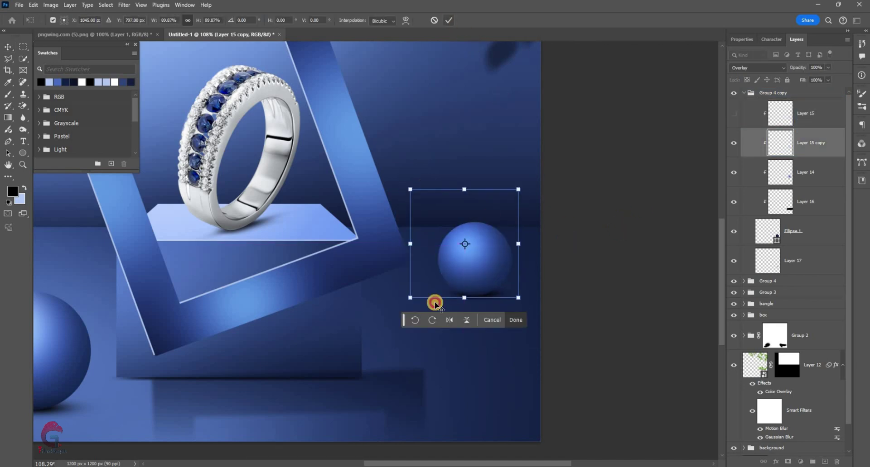
key(Return)
Stamp all visible layers into Layer 18, convert it to a smart object, and start the Camera Raw Filter
scroll(474, 346, down, 5)
click(743, 92)
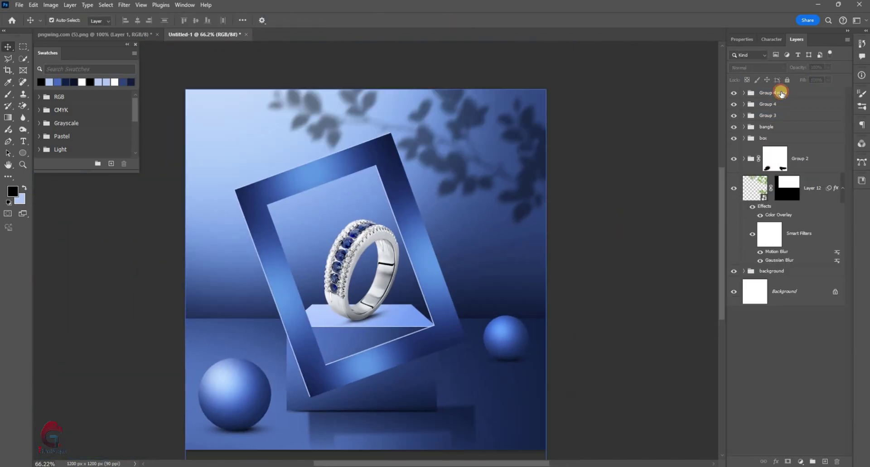
click(780, 92)
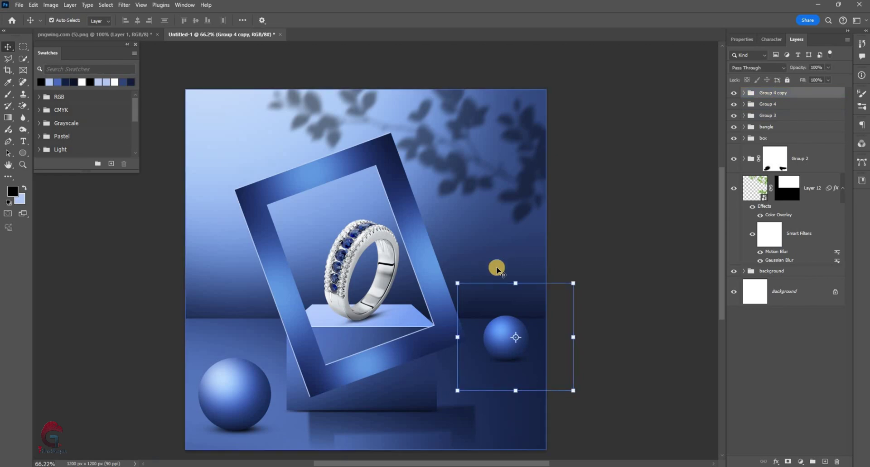
key(ctrl)
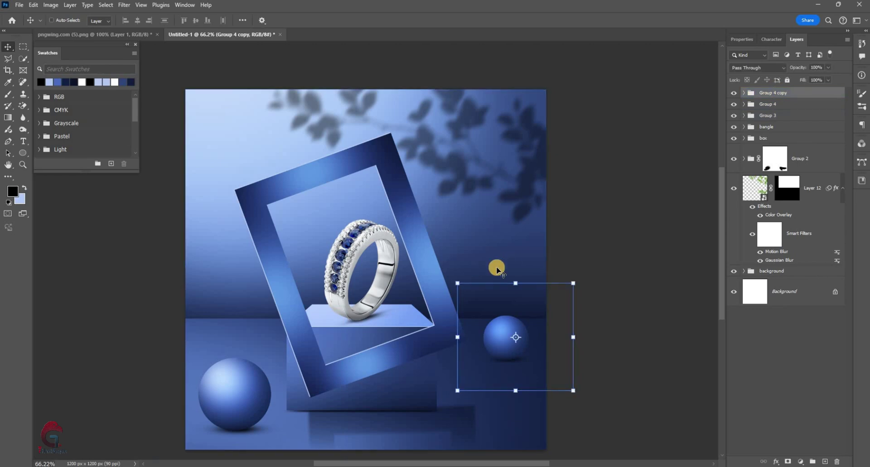
key(ctrl+alt+shift+e)
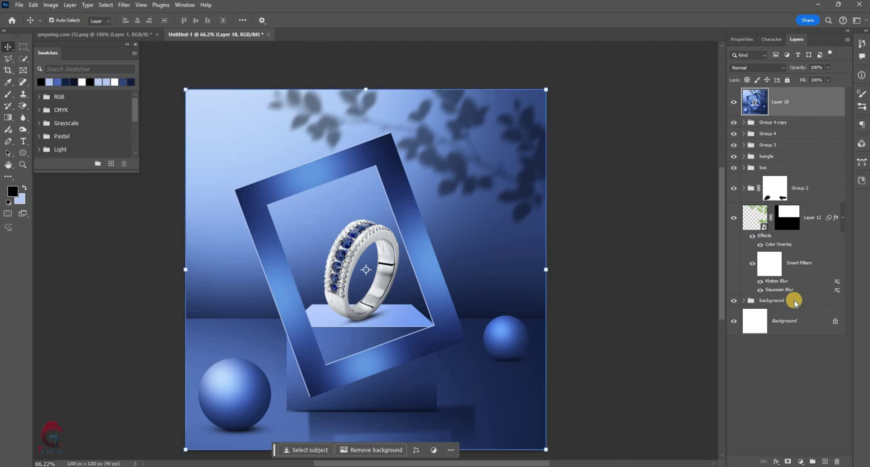
right_click(800, 294)
click(800, 293)
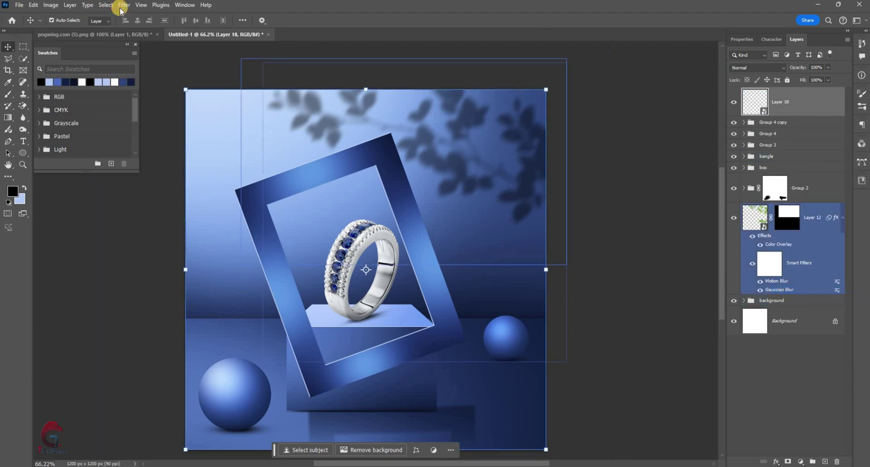
click(123, 5)
click(154, 82)
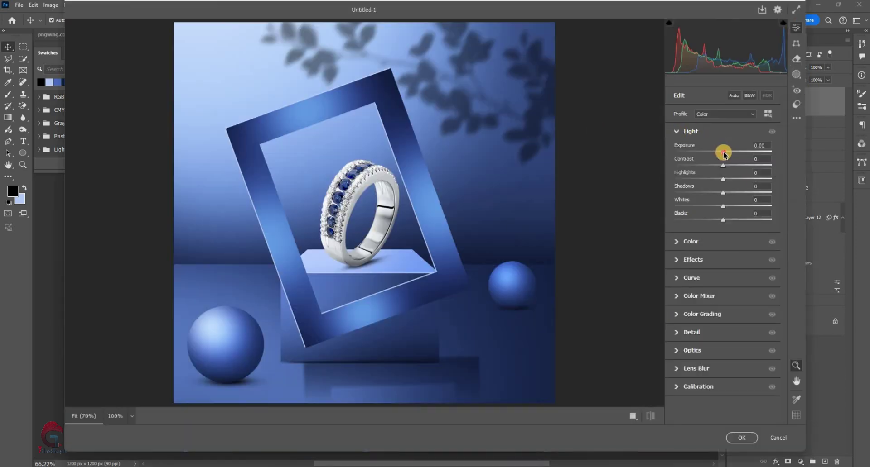
Grade Layer 18 with +0.20 exposure, more contrast, darker shadows, slight temperature/tint shift and -50 vignette
drag(723, 152, 727, 165)
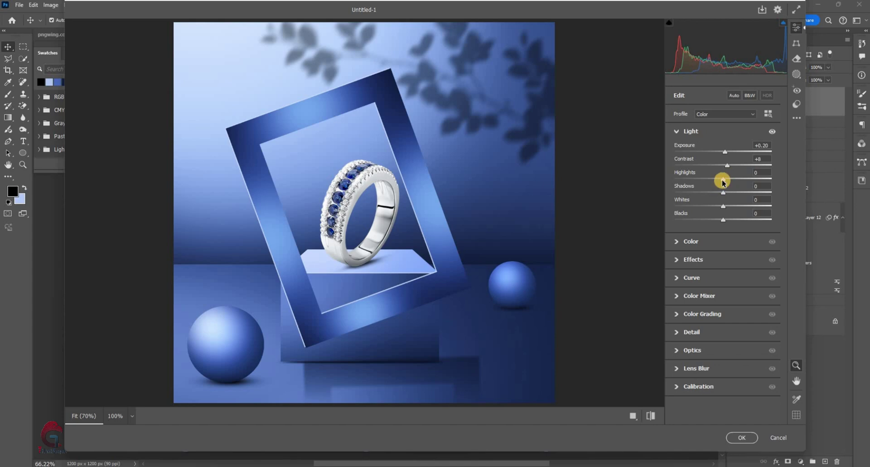
drag(719, 194, 716, 191)
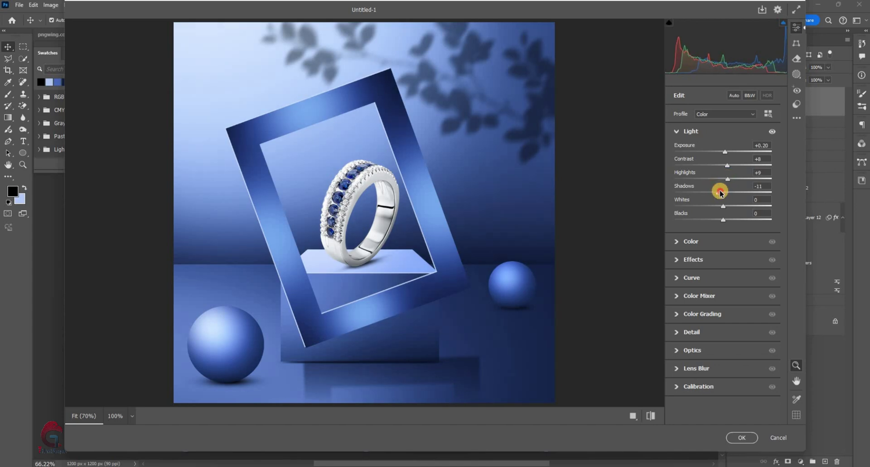
click(680, 242)
drag(723, 184, 724, 184)
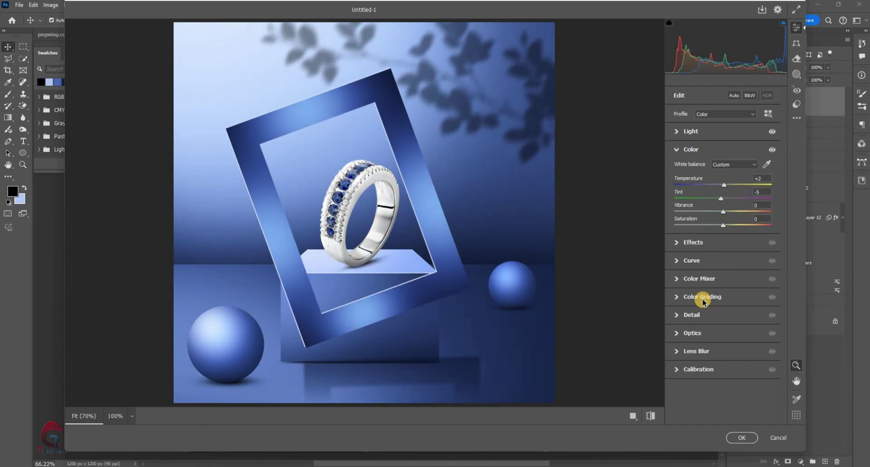
click(679, 334)
drag(722, 297, 699, 292)
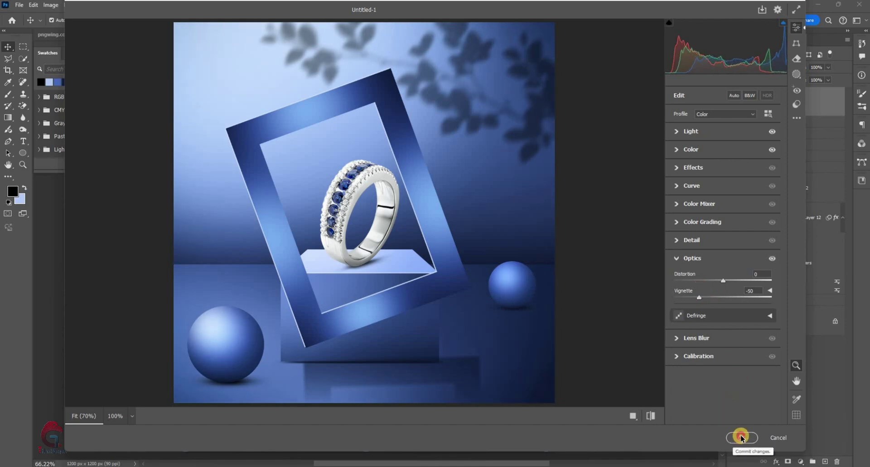
key(Return)
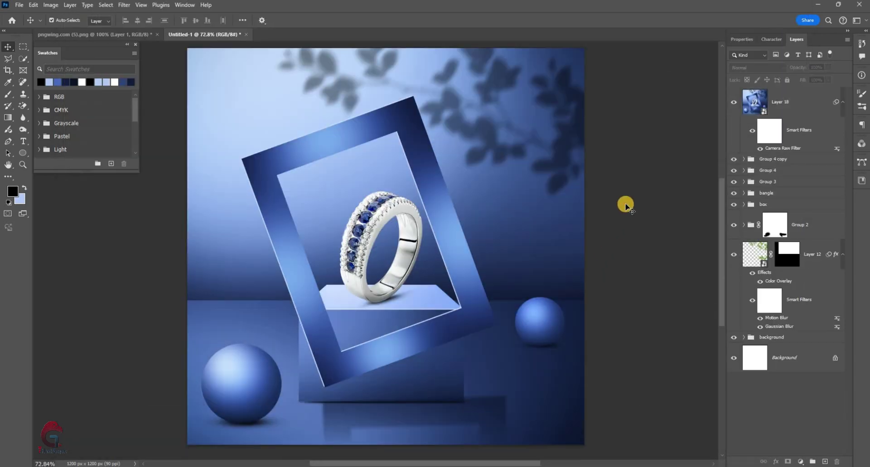